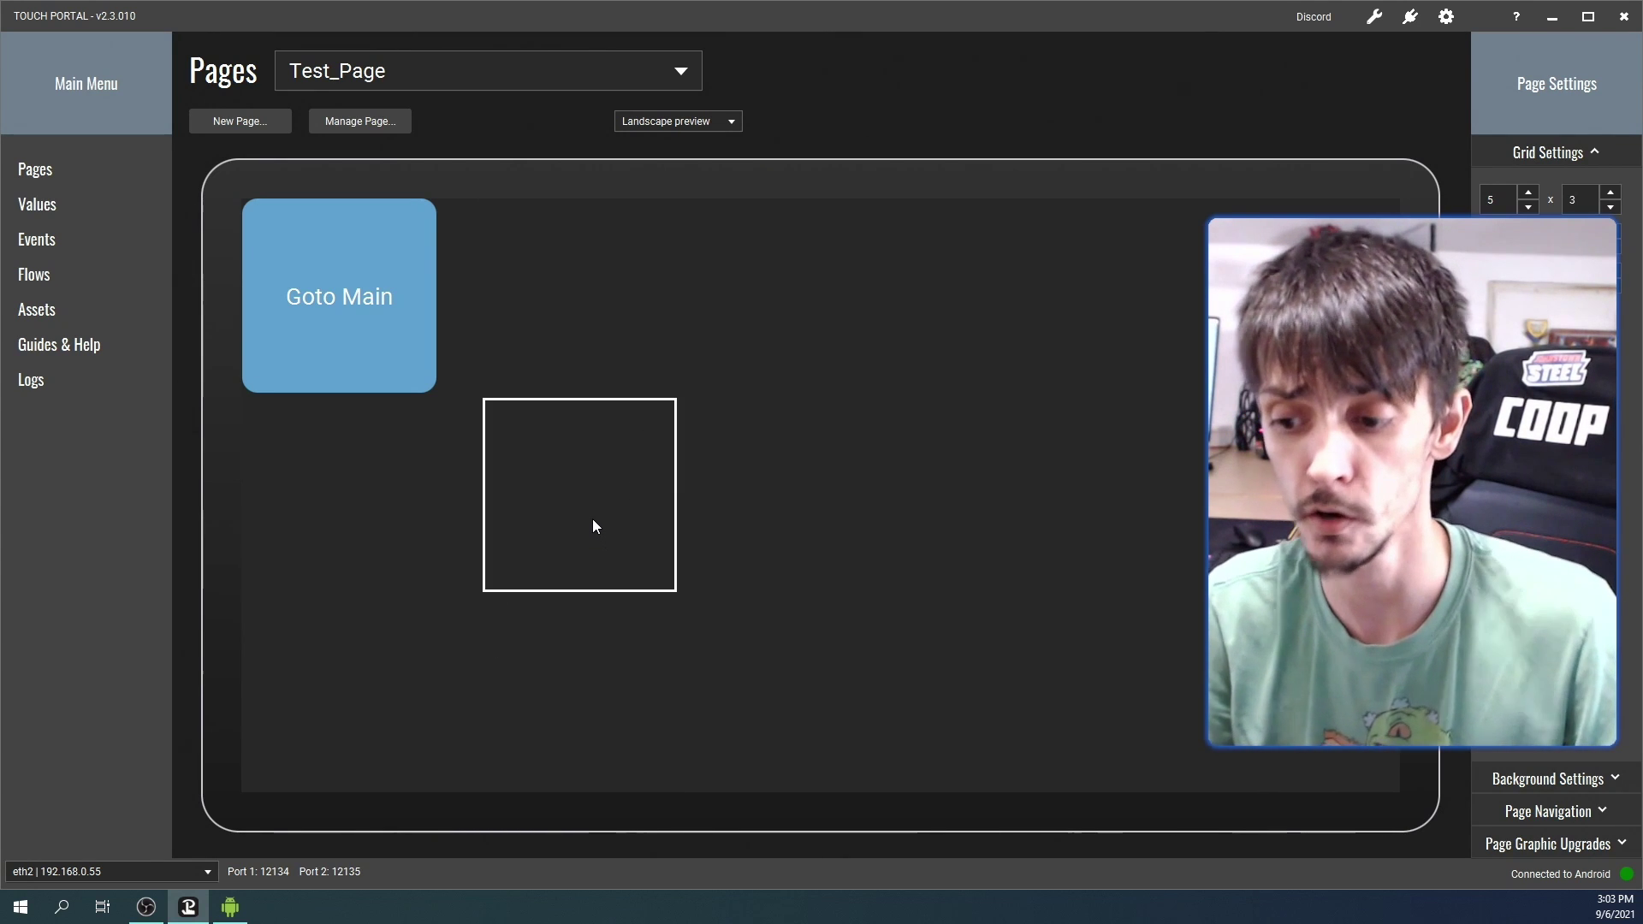
Create a new button in the empty grid cell below and beside Goto Main, with Toggle Button State as its On Pressed action
{"action": "left_click", "coordinate": [593, 519]}
{"action": "left_click", "coordinate": [309, 167]}
{"action": "type", "text": "toggle"}
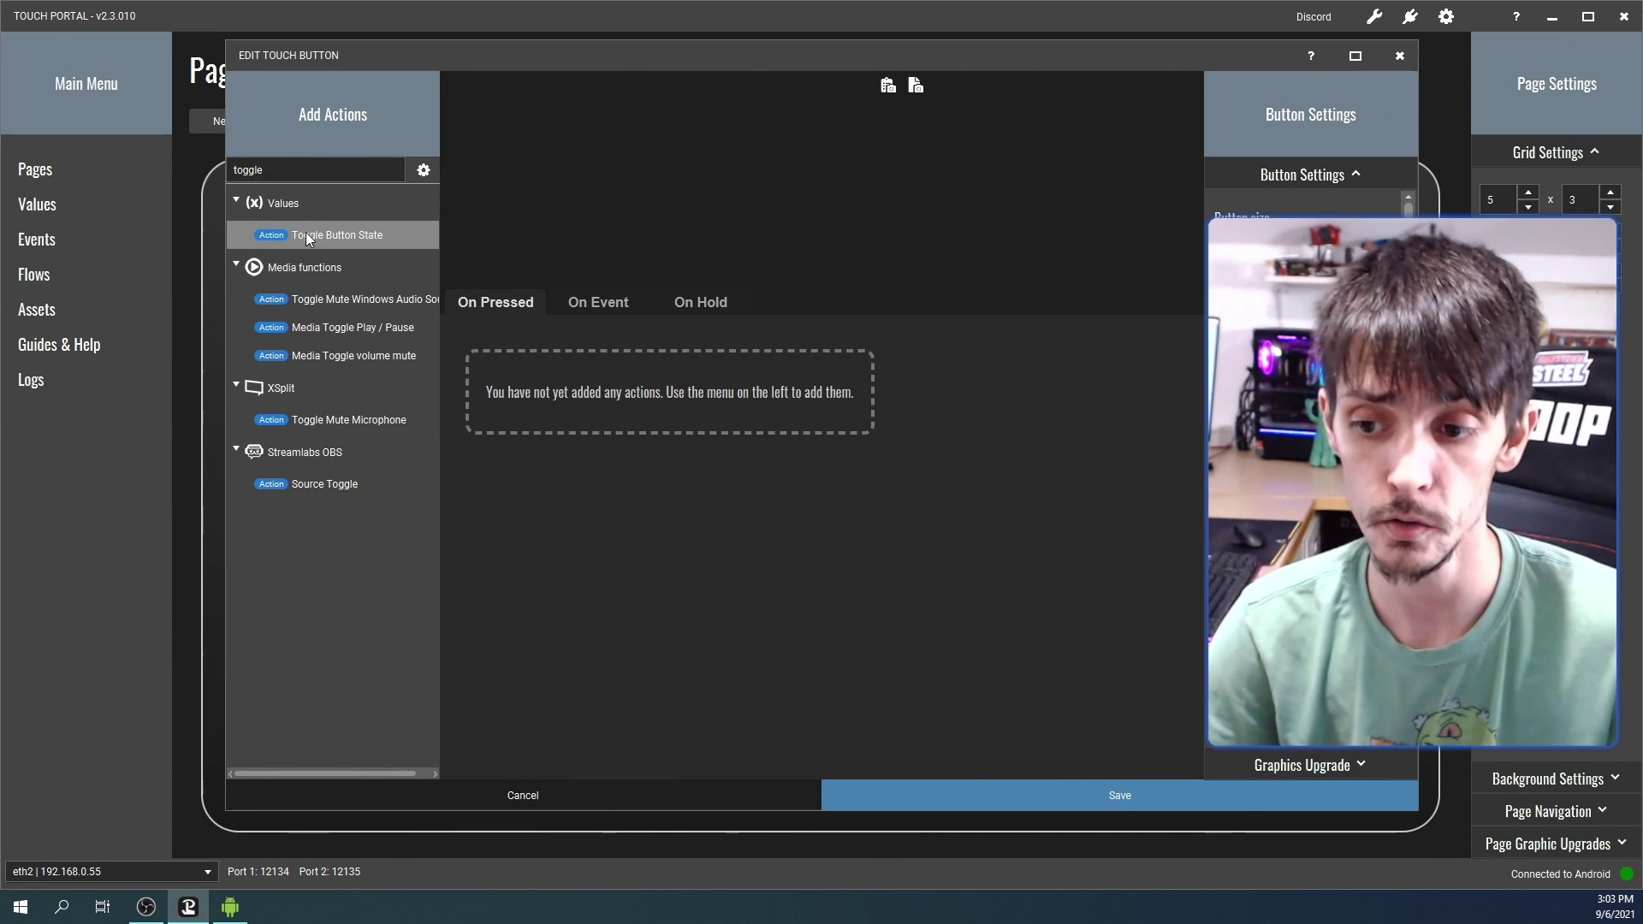
{"action": "left_click_drag", "start_coordinate": [305, 233], "coordinate": [486, 337]}
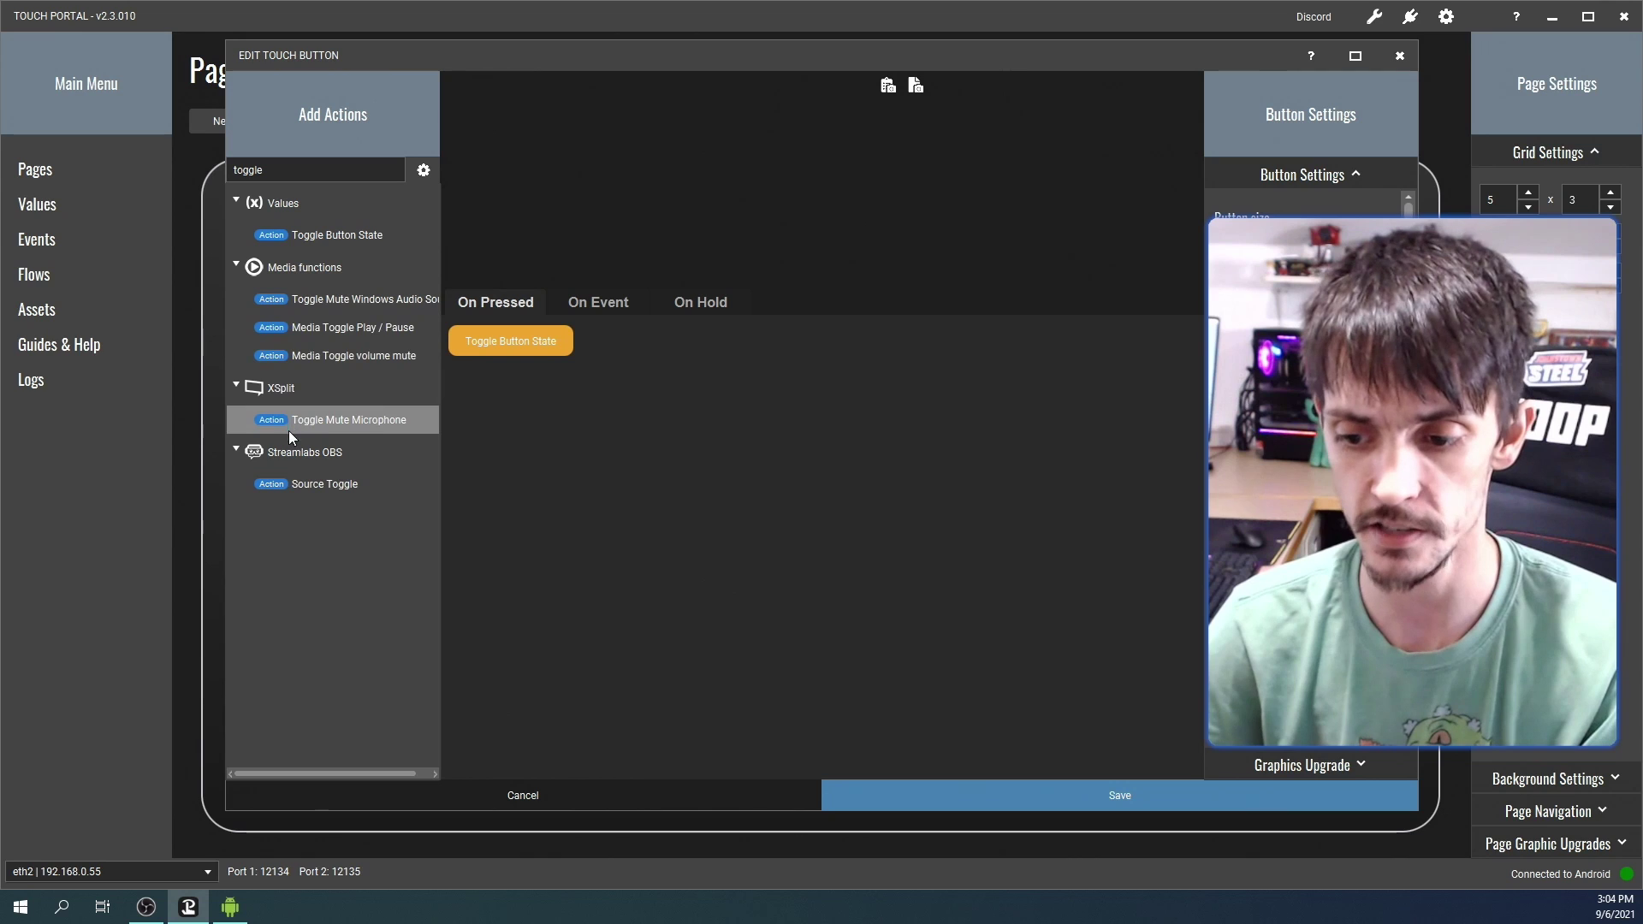
{"action": "double_click", "coordinate": [296, 485]}
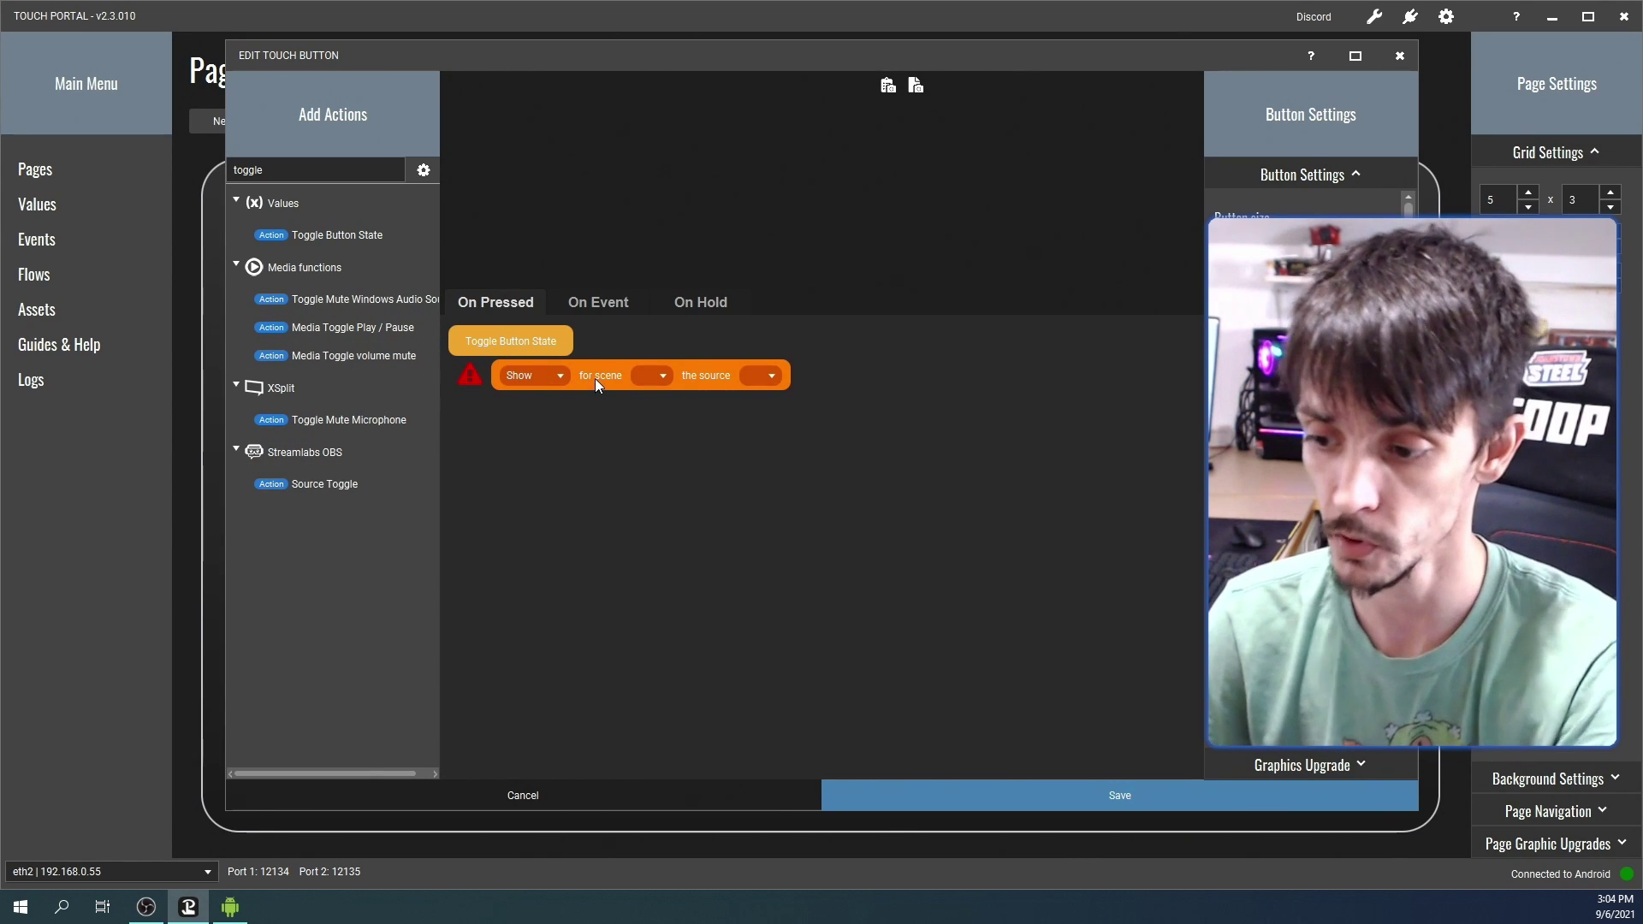
{"action": "left_click", "coordinate": [597, 378]}
{"action": "key", "text": "Delete"}
{"action": "key", "text": "Return"}
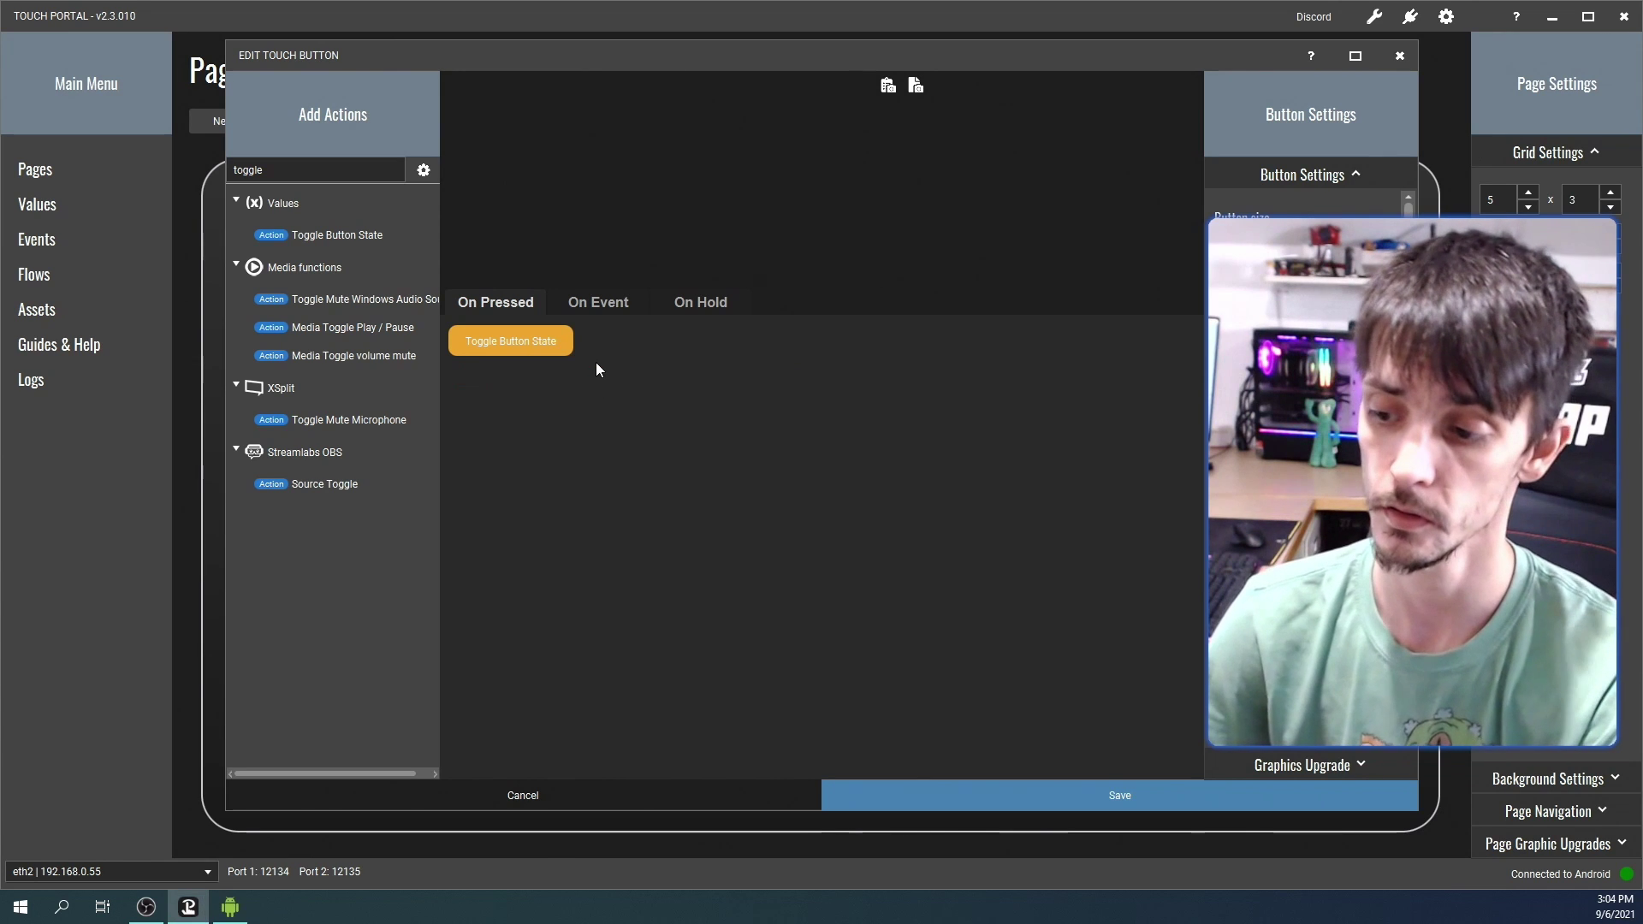
Add a When Button State changes event to the button's On Event actions
{"action": "left_click", "coordinate": [596, 304]}
{"action": "left_click", "coordinate": [297, 169]}
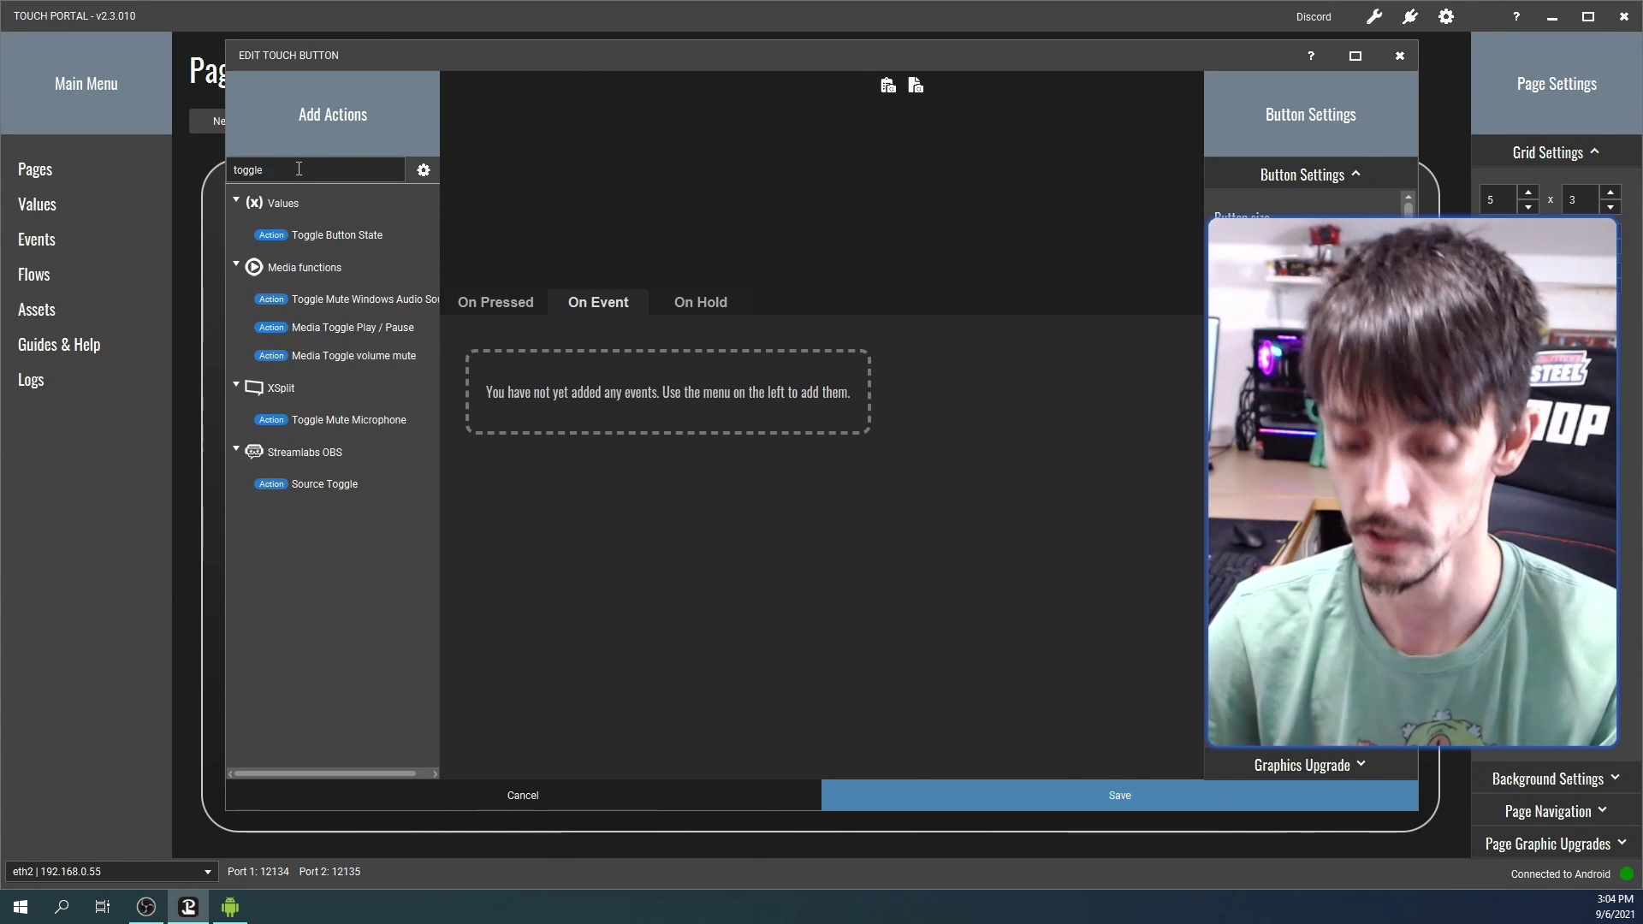
{"action": "key", "text": "BackSpace"}
{"action": "key", "text": "BackSpace"}
{"action": "key", "text": "BackSpace"}
{"action": "key", "text": "BackSpace"}
{"action": "key", "text": "BackSpace"}
{"action": "key", "text": "BackSpace"}
{"action": "type", "text": "when"}
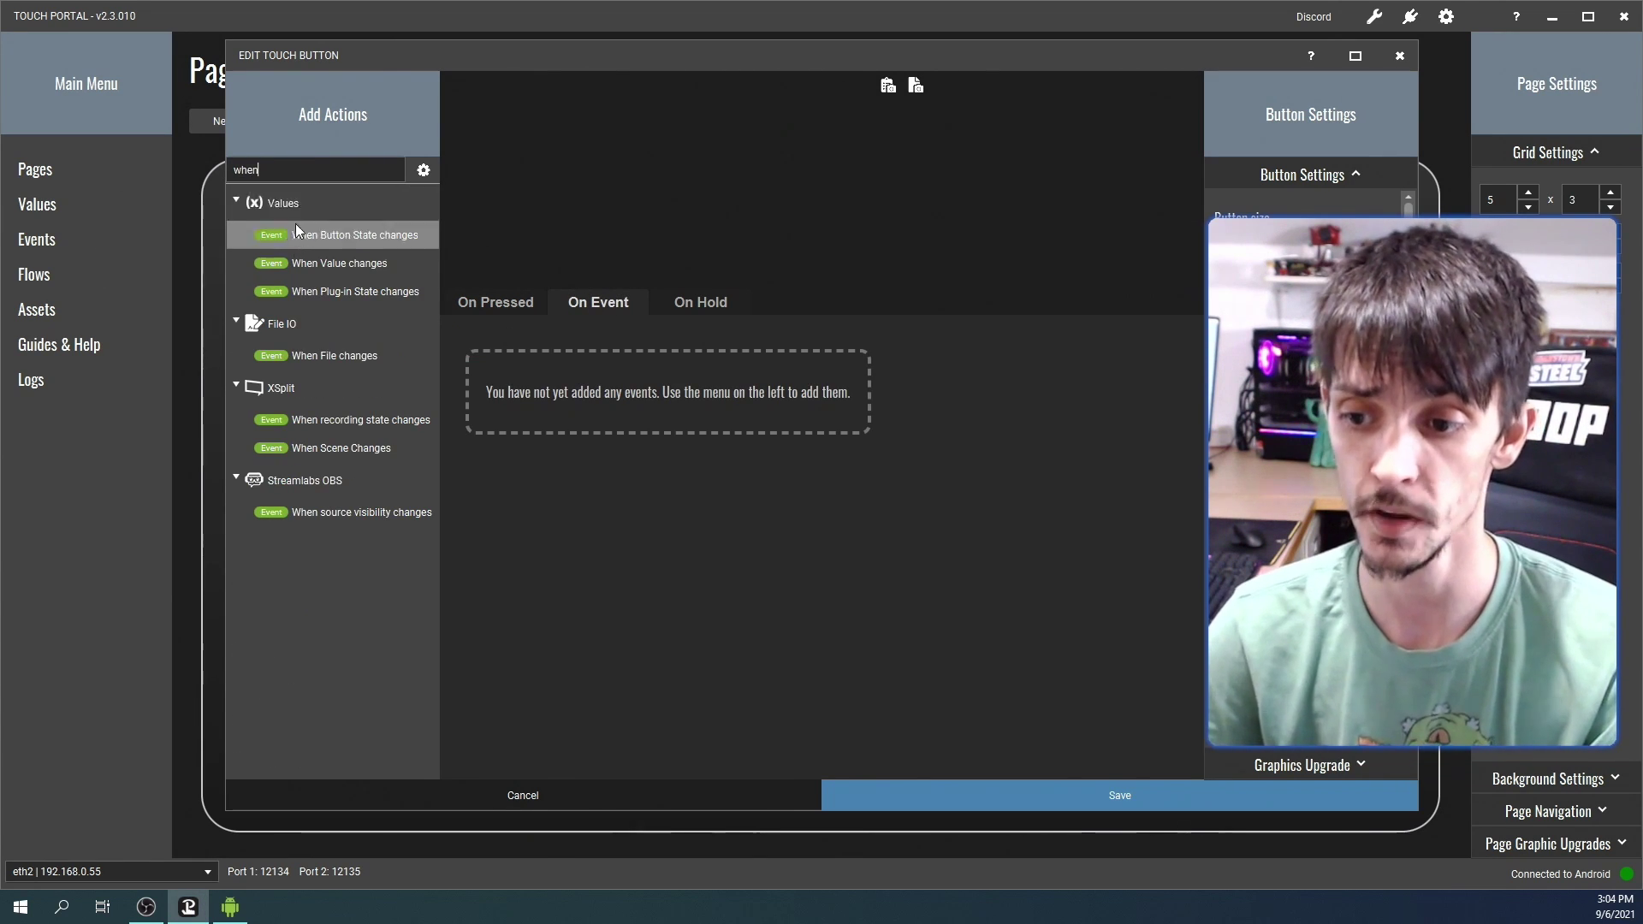
{"action": "left_click_drag", "start_coordinate": [304, 235], "coordinate": [545, 360]}
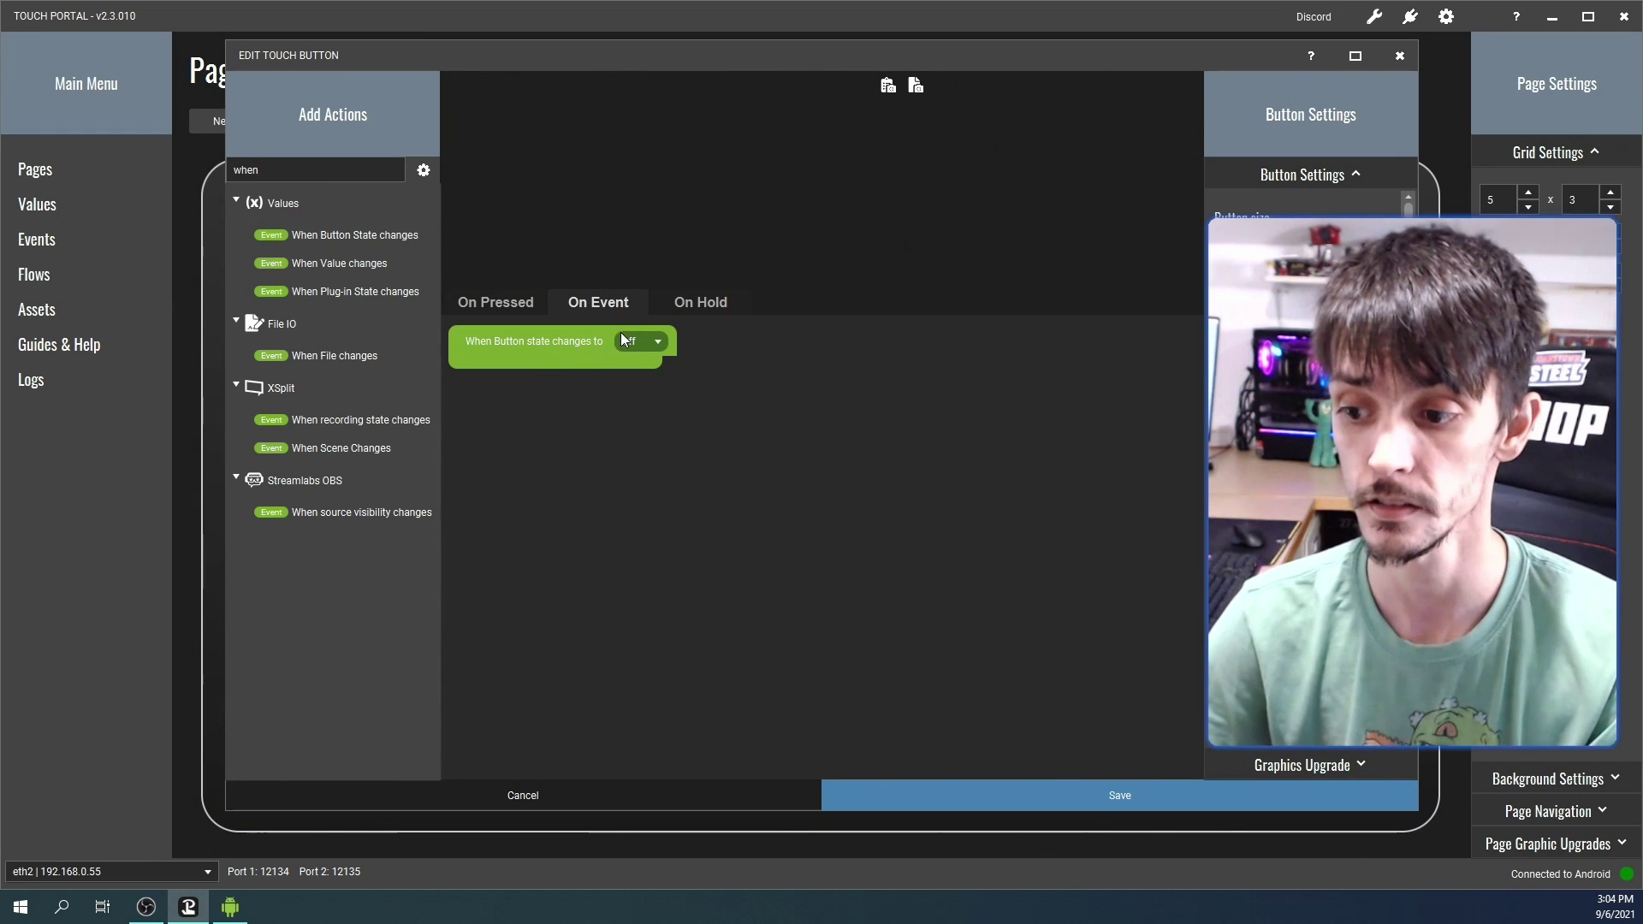
Add the OBS Source Visibility action inside the Off event and set its scene to 1) Main_Scene
{"action": "left_click", "coordinate": [323, 173]}
{"action": "key", "text": "BackSpace"}
{"action": "key", "text": "BackSpace"}
{"action": "key", "text": "BackSpace"}
{"action": "key", "text": "BackSpace"}
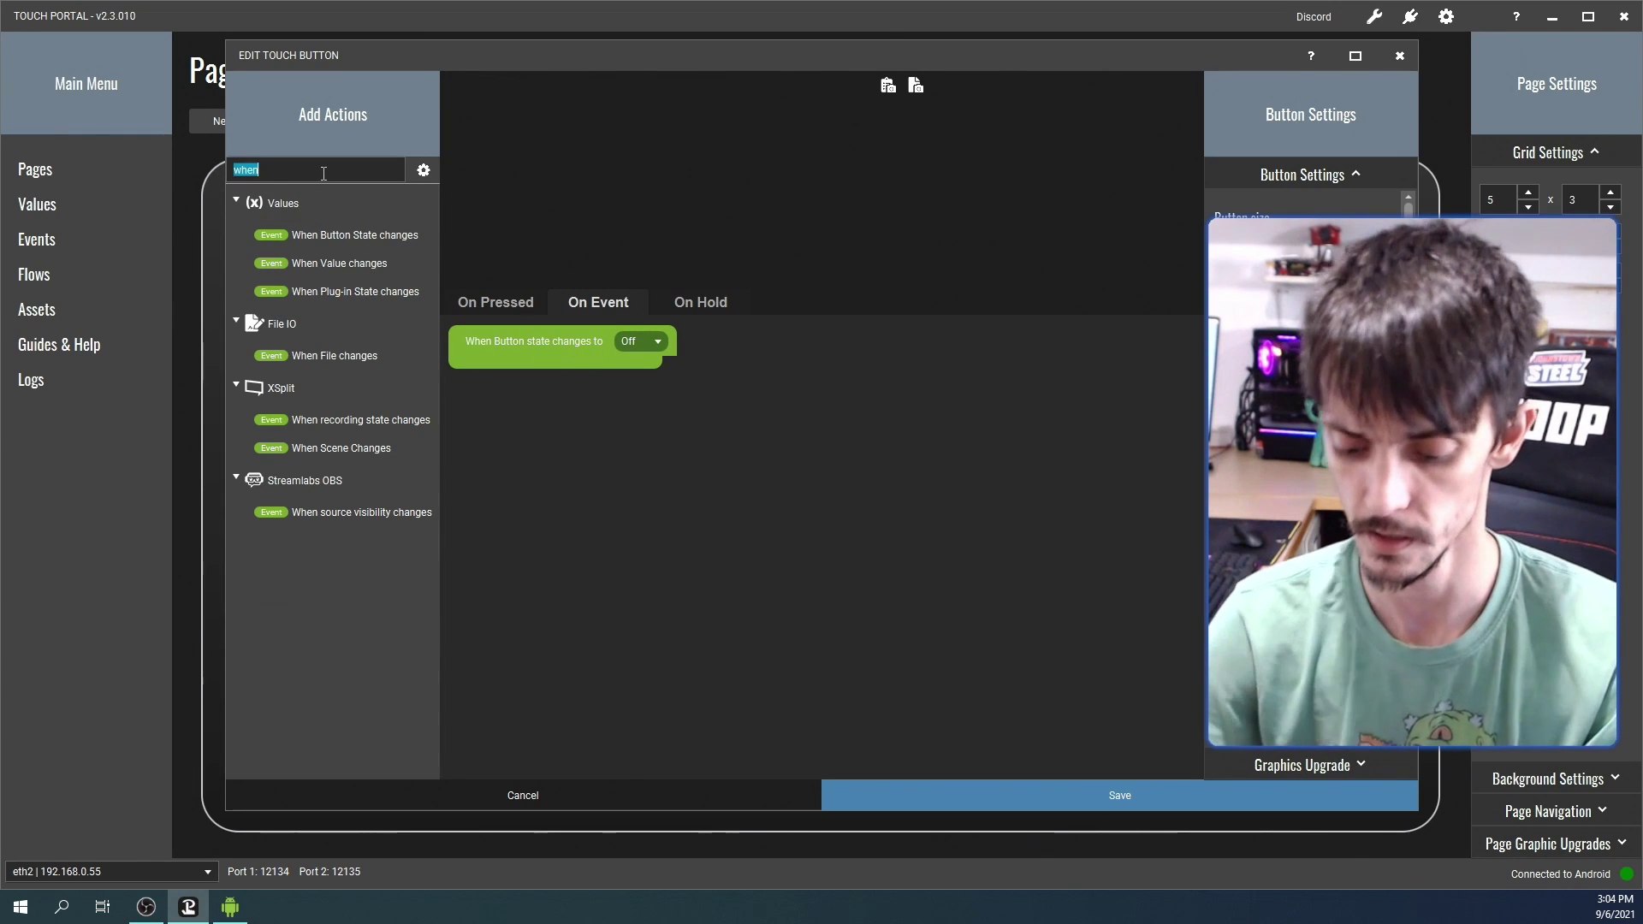
{"action": "type", "text": "source"}
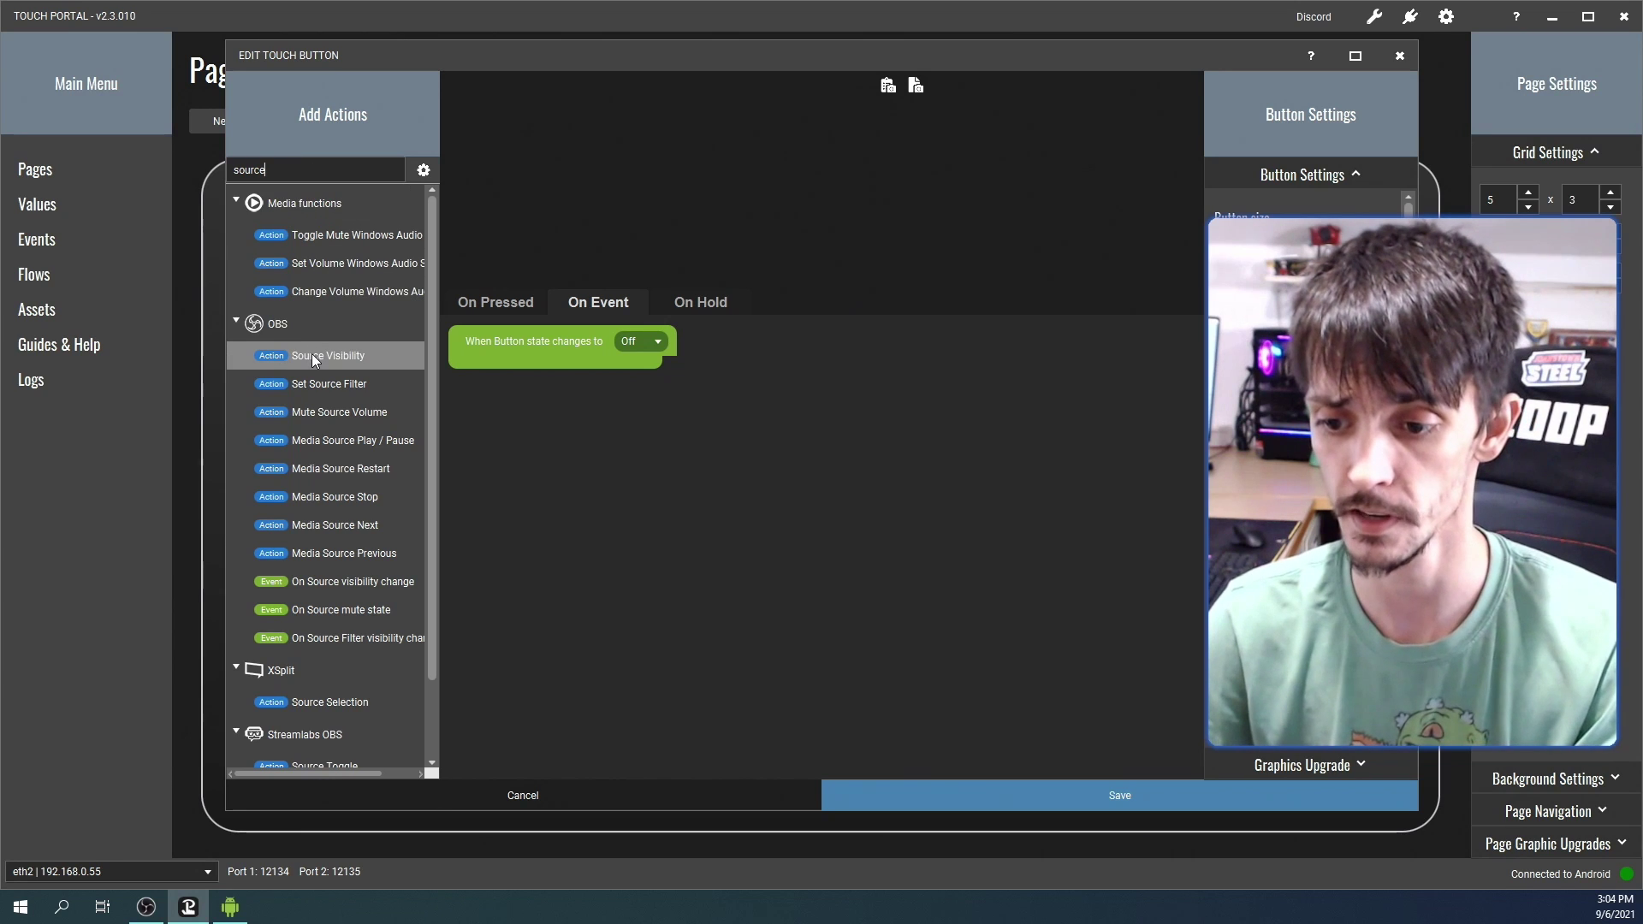
{"action": "double_click", "coordinate": [312, 354]}
{"action": "left_click", "coordinate": [676, 371]}
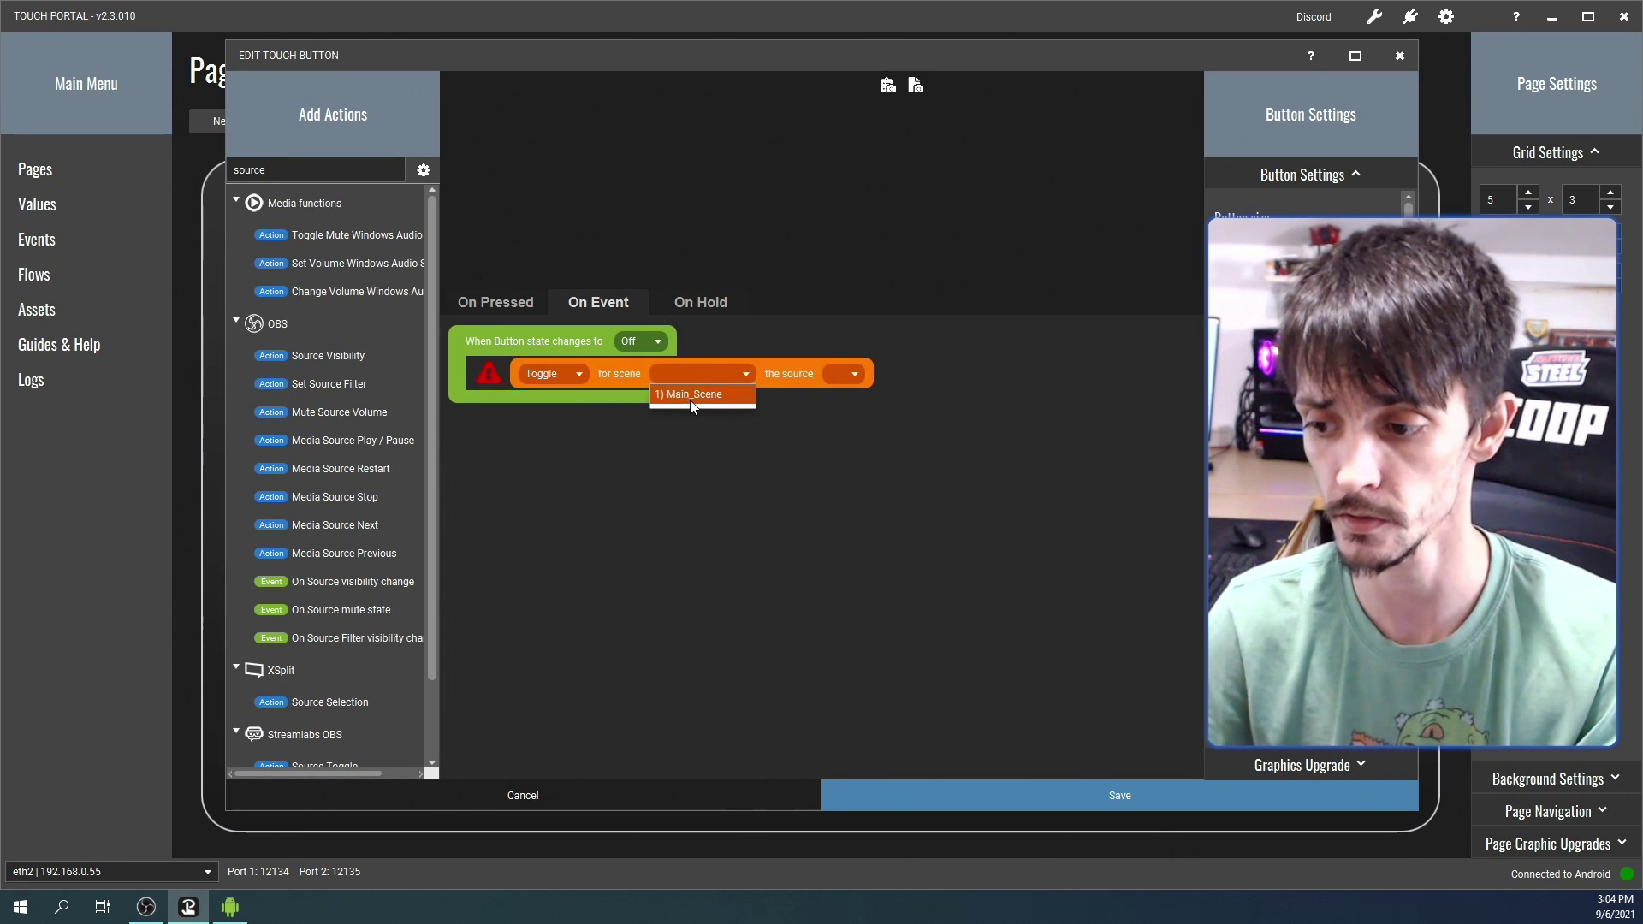
{"action": "left_click", "coordinate": [694, 394]}
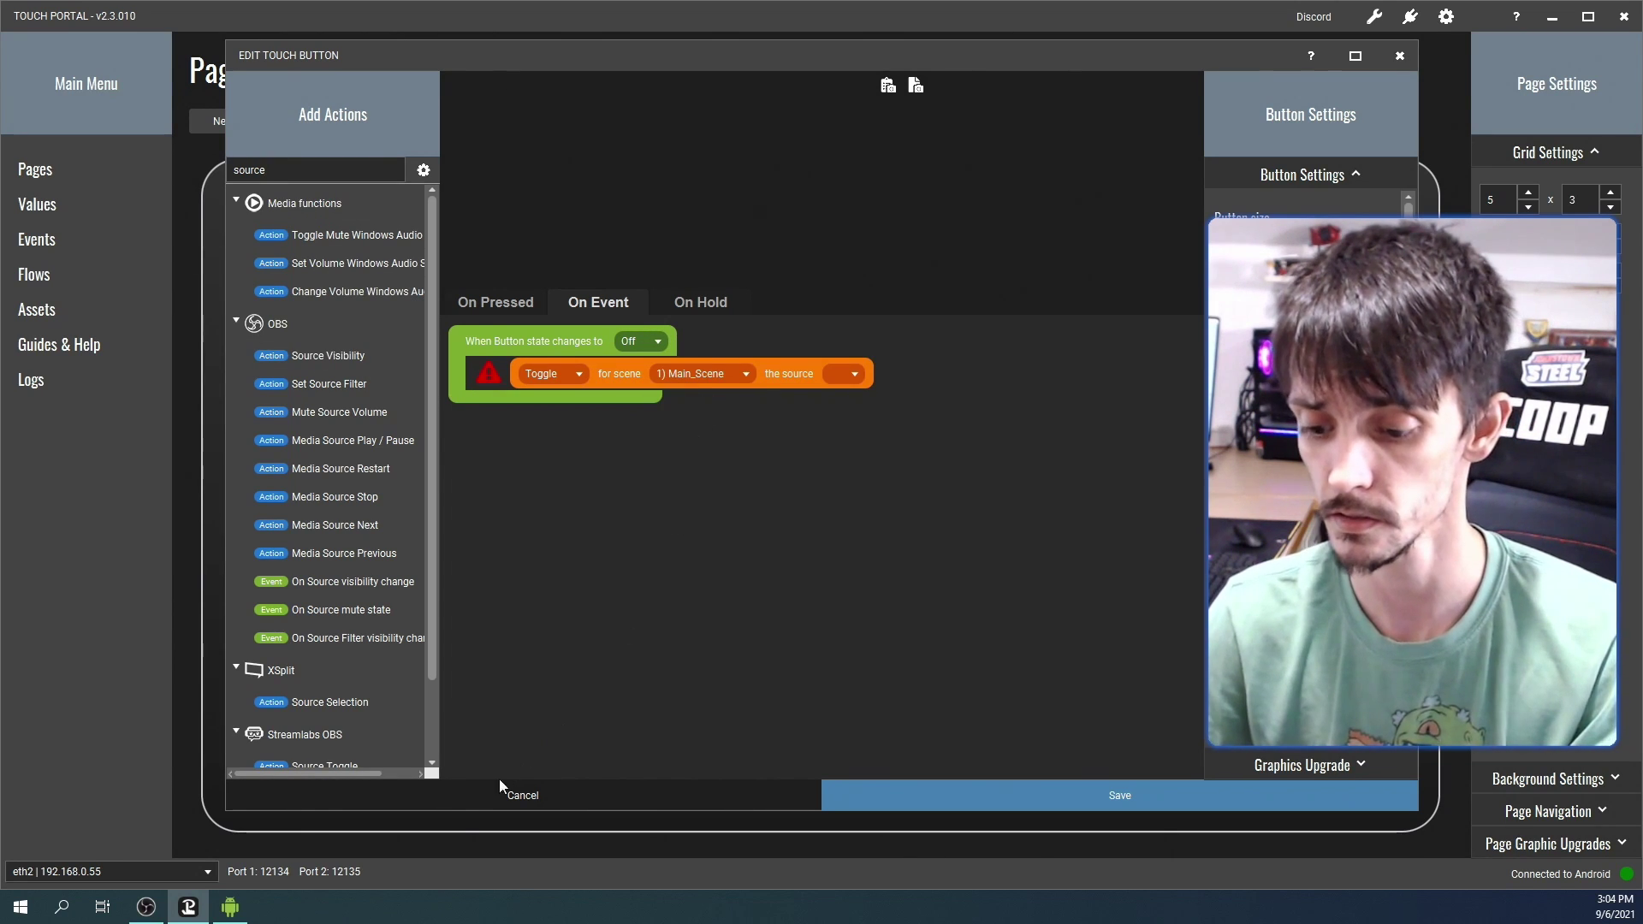
Switch to OBS and add a Color Source named COLOR to 1) Main_Scene with its default properties
{"action": "left_click", "coordinate": [146, 907]}
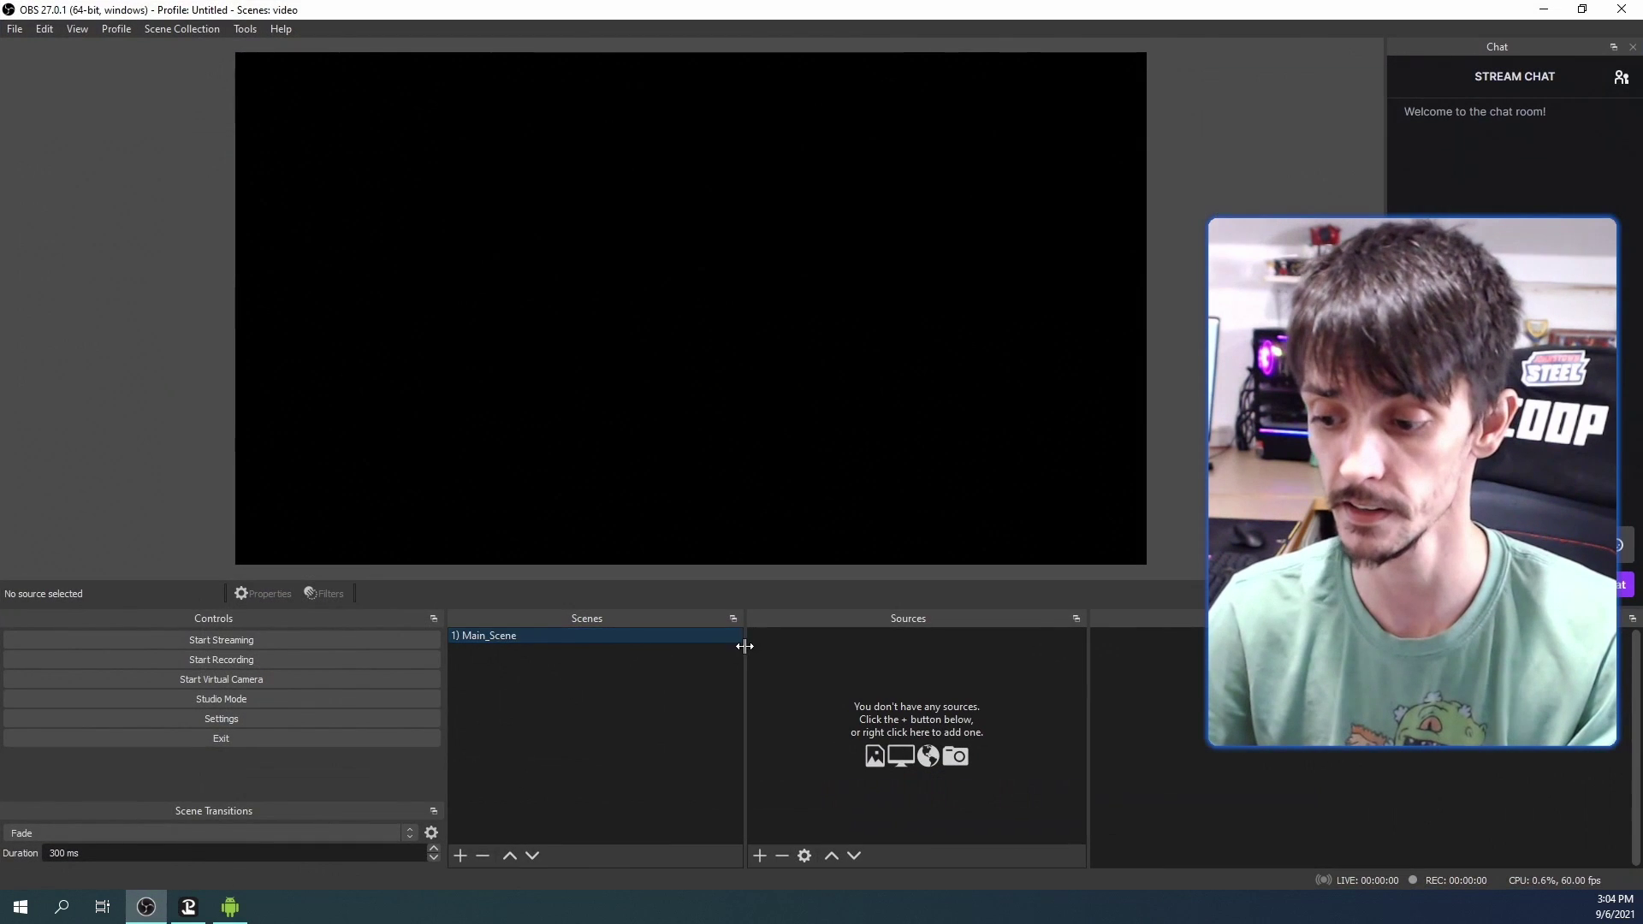
{"action": "left_click", "coordinate": [758, 855]}
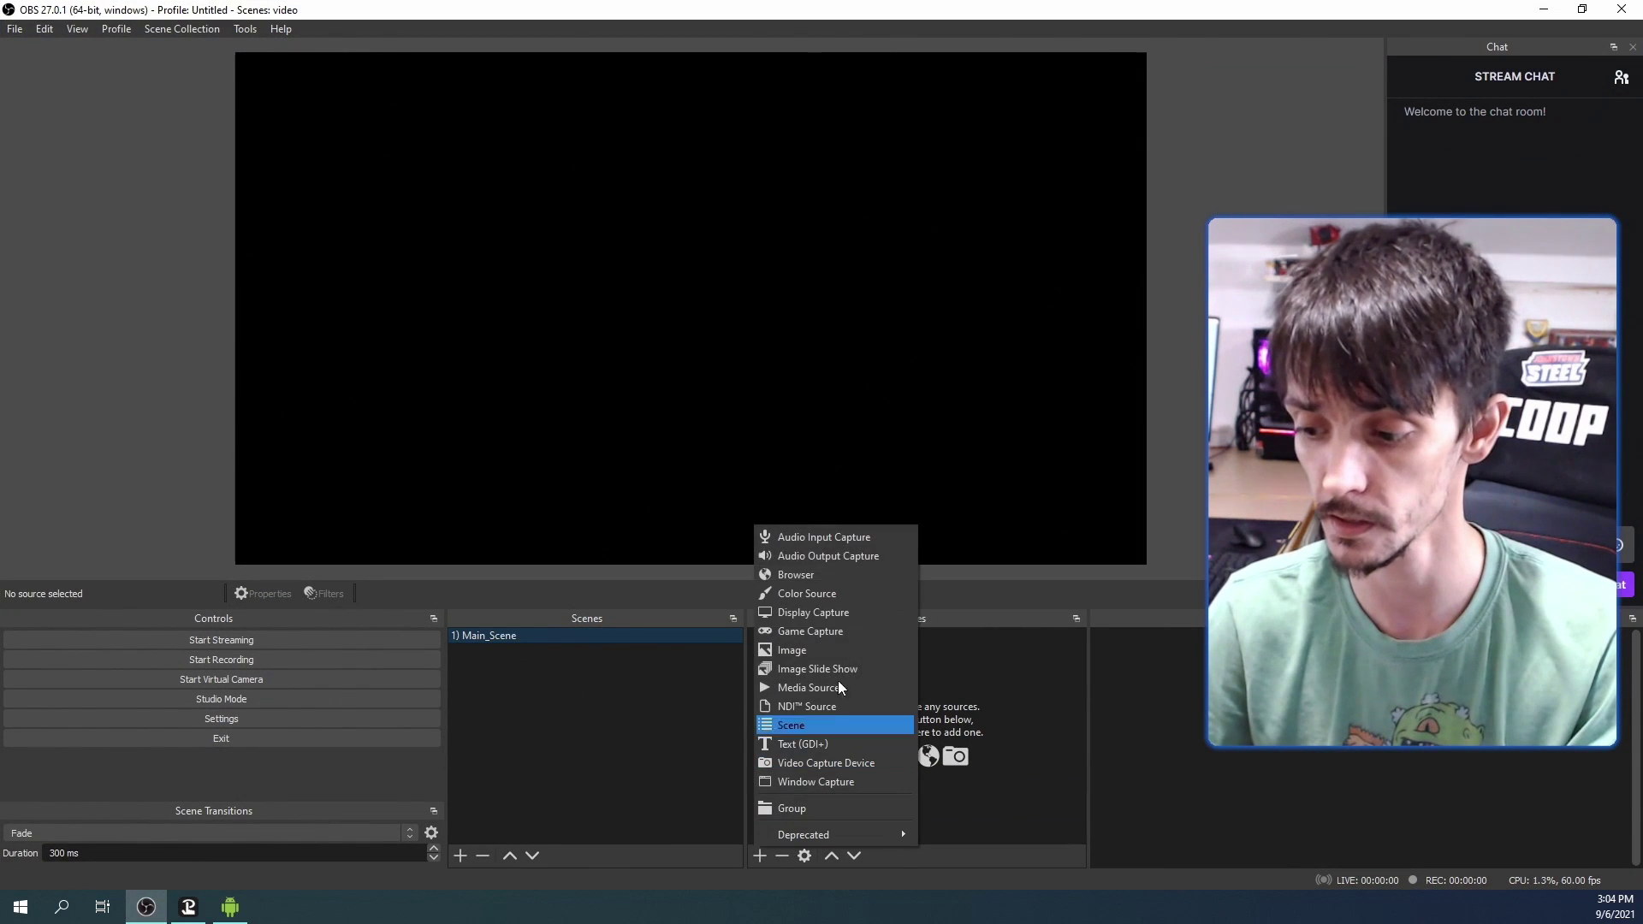
{"action": "left_click", "coordinate": [823, 592]}
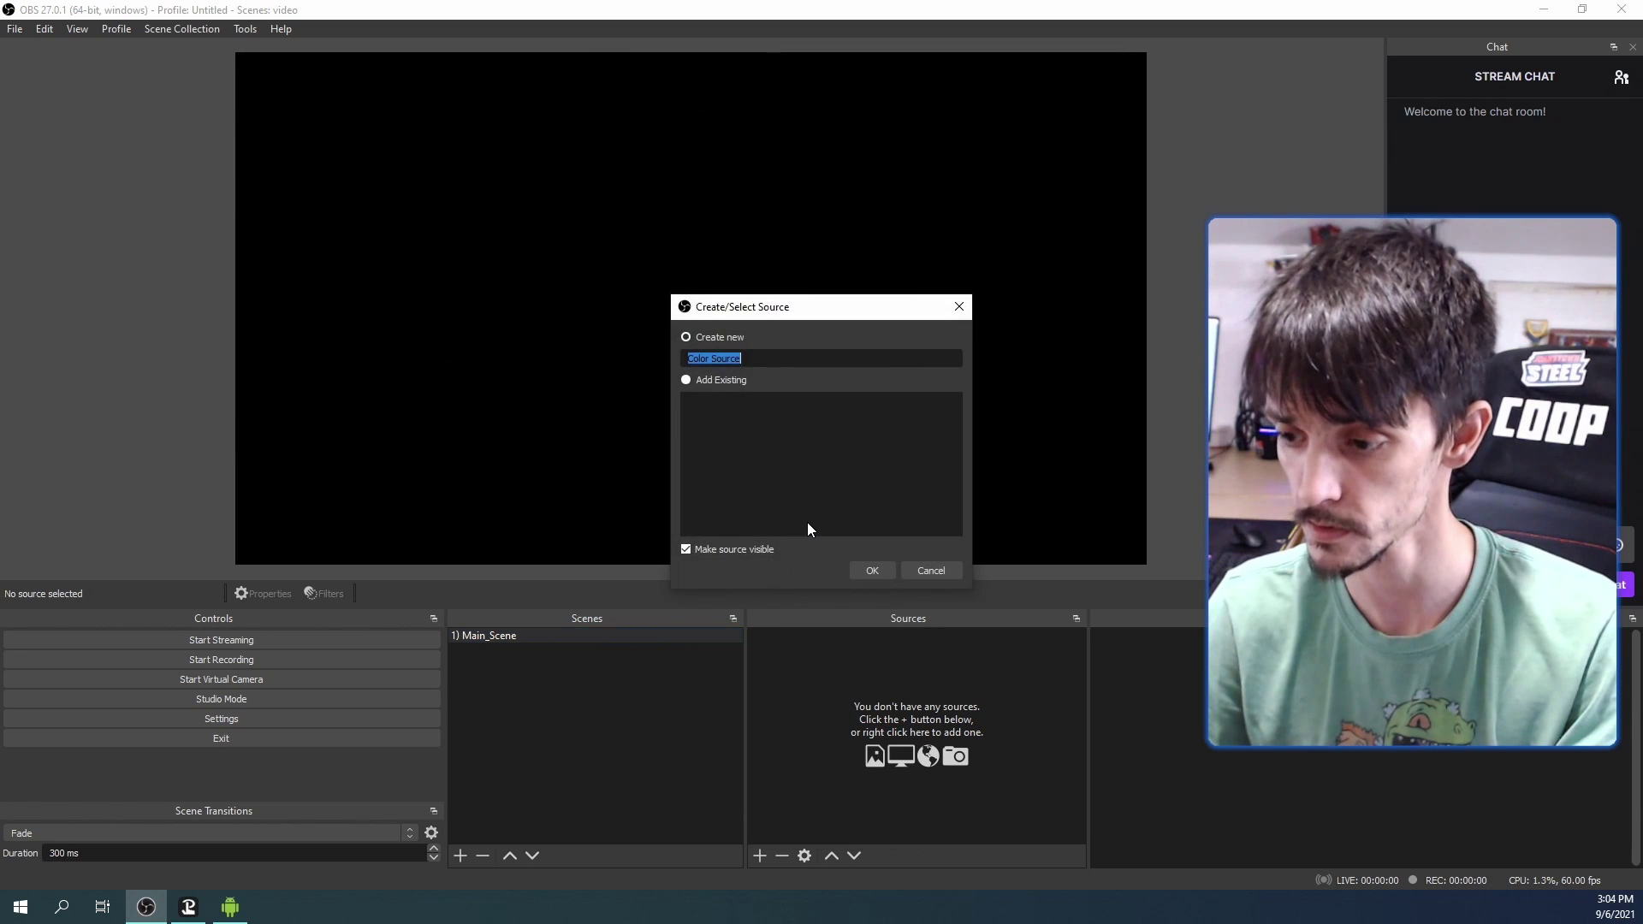
{"action": "type", "text": "COLOR"}
{"action": "key", "text": "Return"}
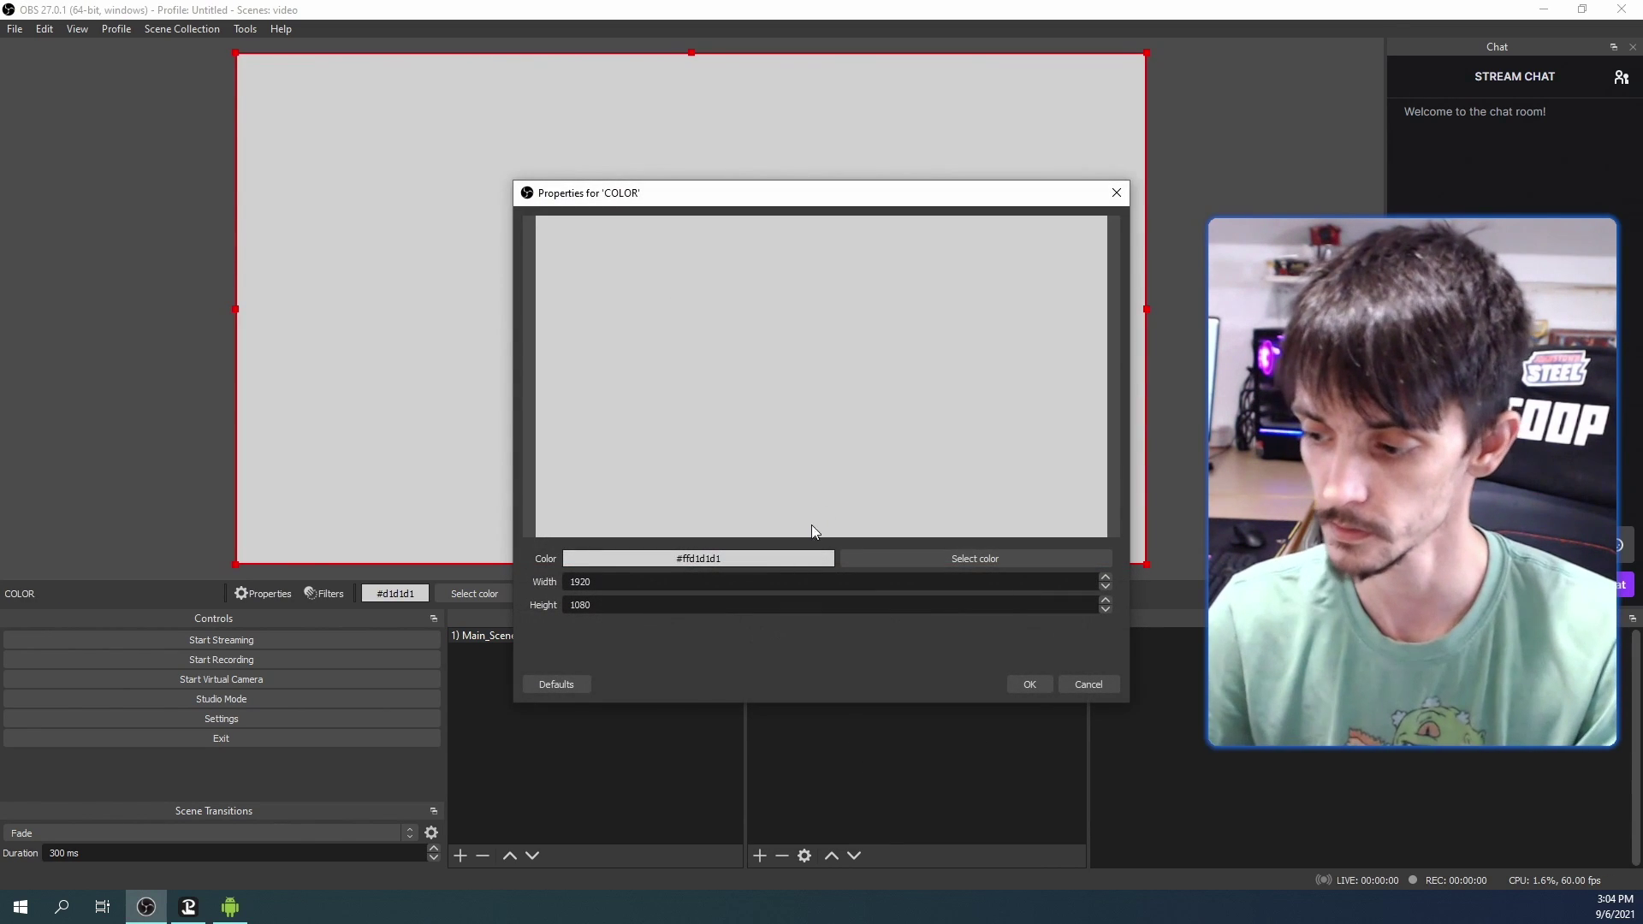
{"action": "left_click", "coordinate": [1024, 673]}
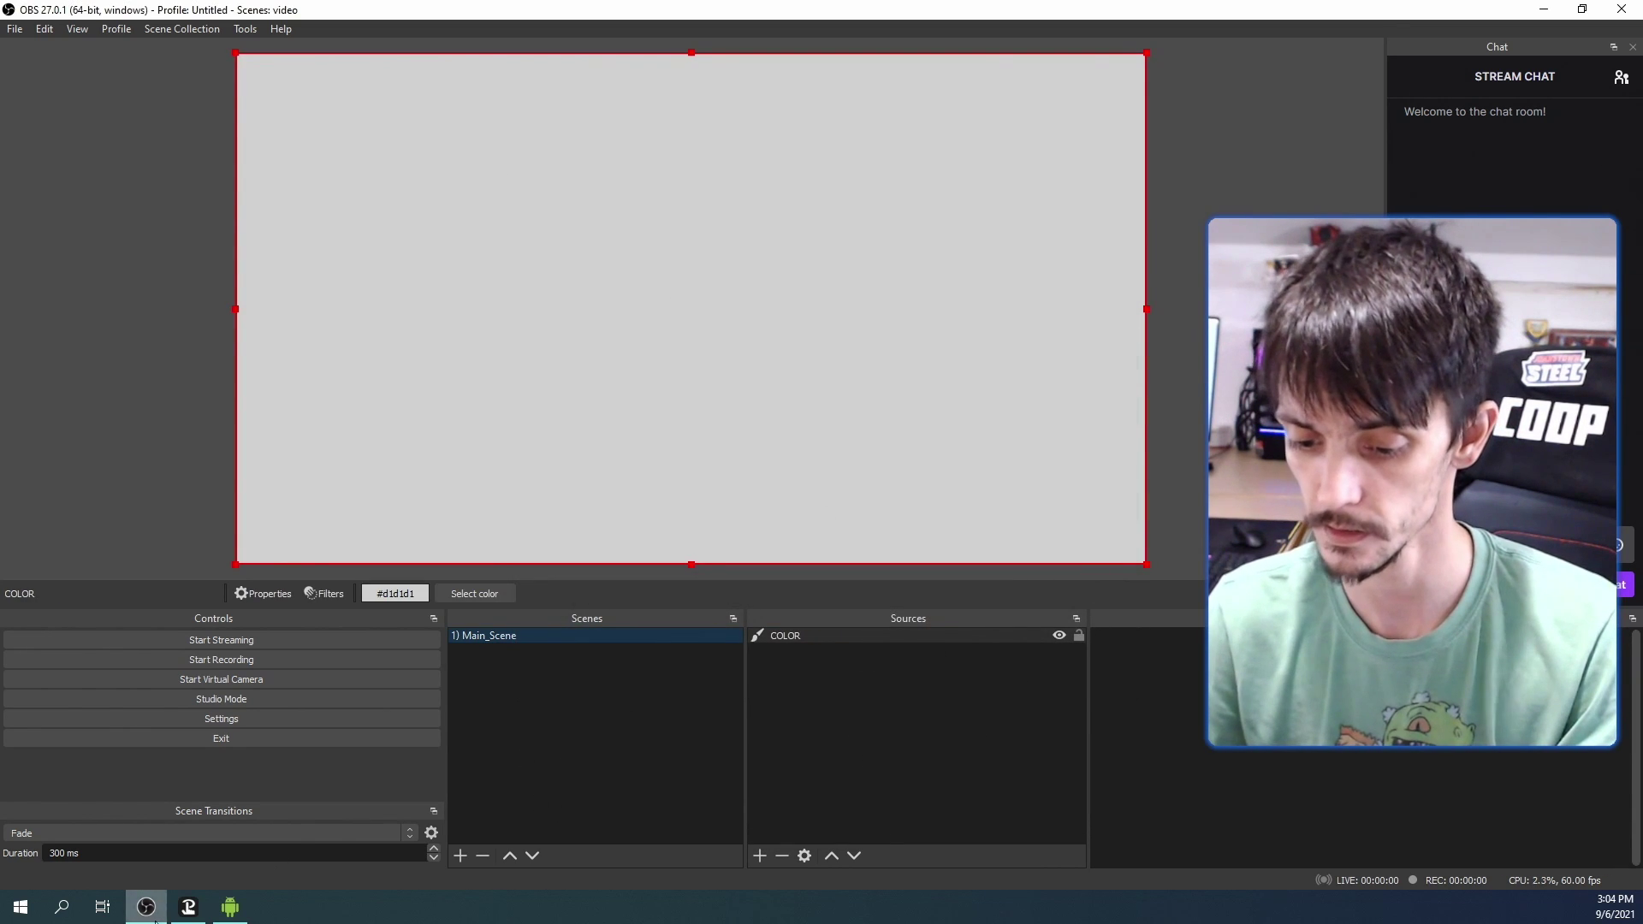
Return to Touch Portal, reopen the new button for editing and title it Toggle
{"action": "left_click", "coordinate": [188, 907]}
{"action": "left_click", "coordinate": [616, 506]}
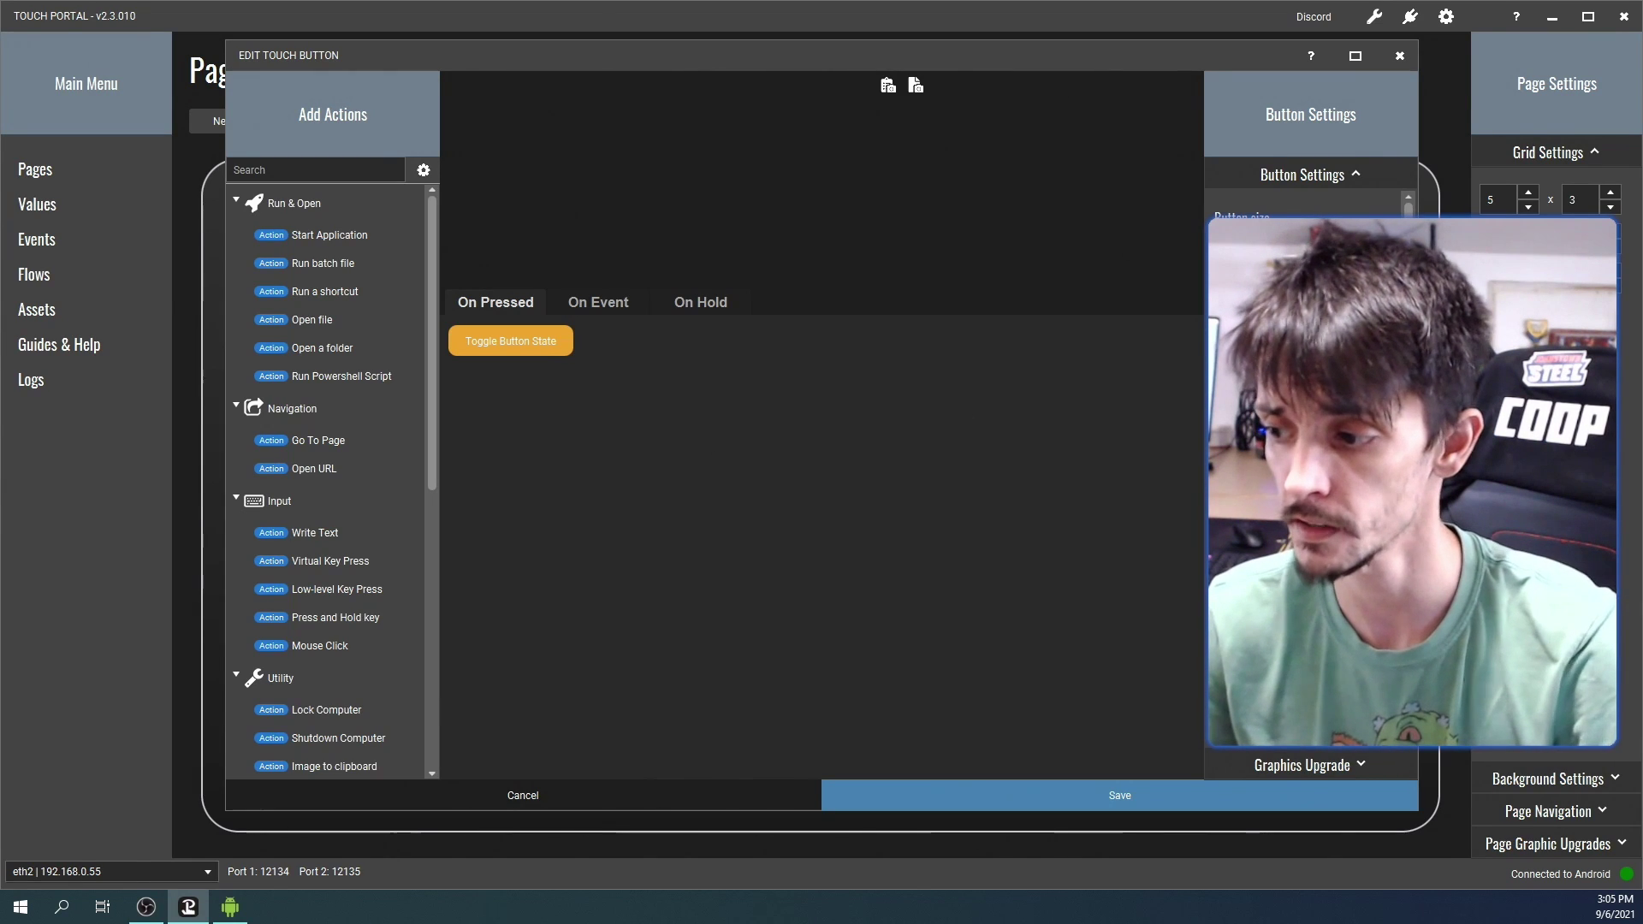
{"action": "type", "text": "Layer"}
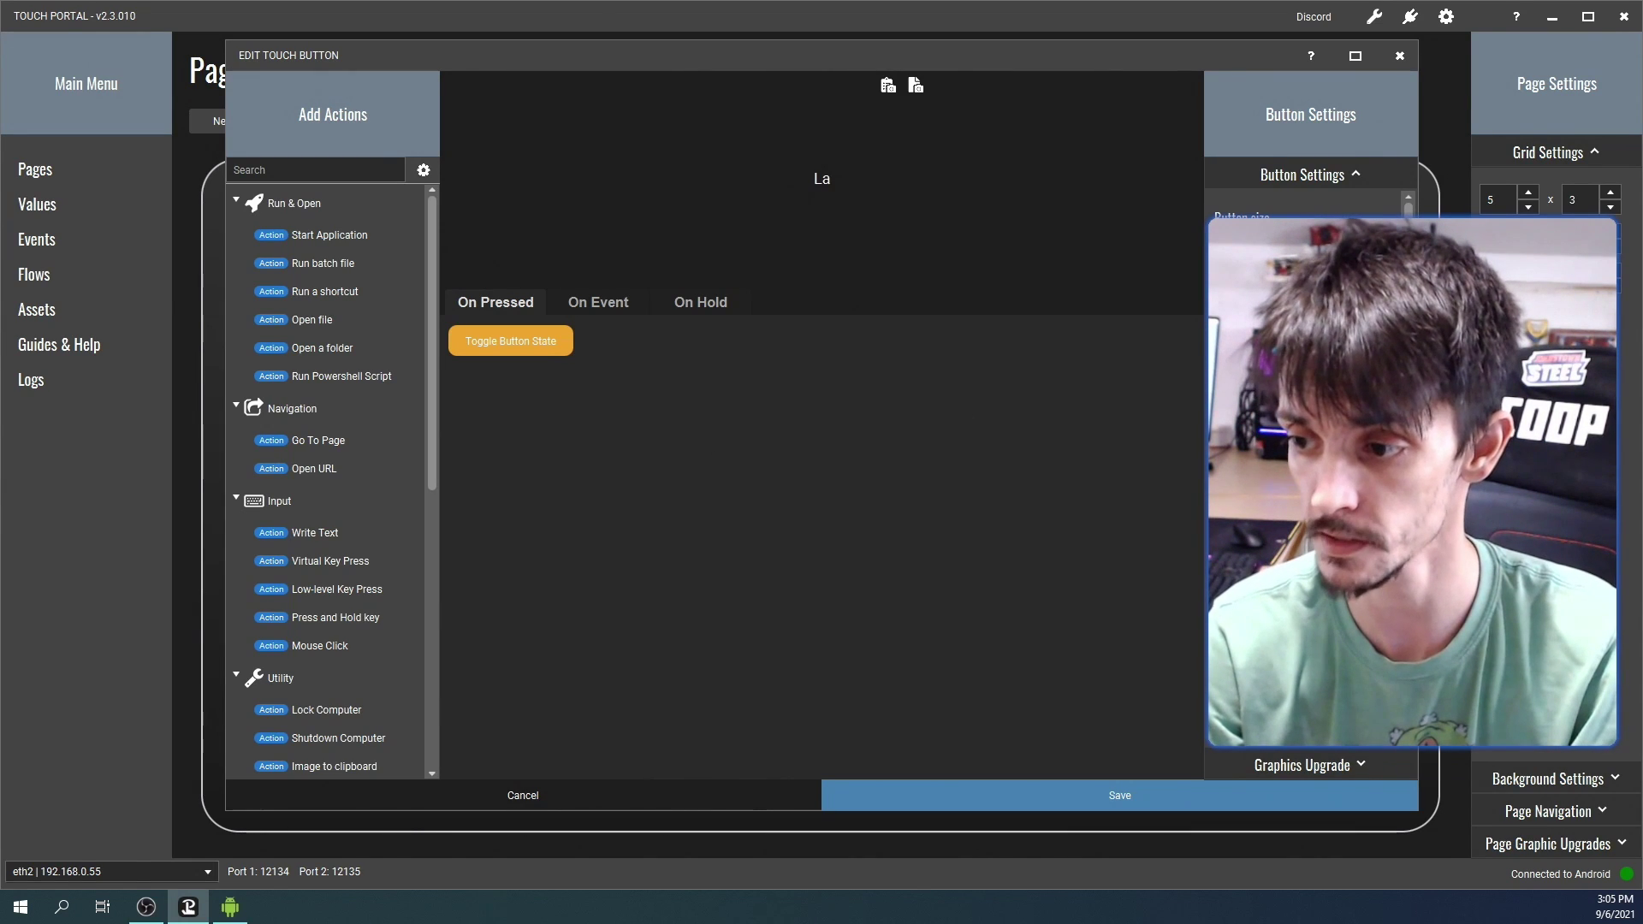
{"action": "key", "text": "BackSpace"}
{"action": "key", "text": "BackSpace"}
{"action": "key", "text": "BackSpace"}
{"action": "key", "text": "BackSpace"}
{"action": "key", "text": "BackSpace"}
{"action": "type", "text": "Toggle"}
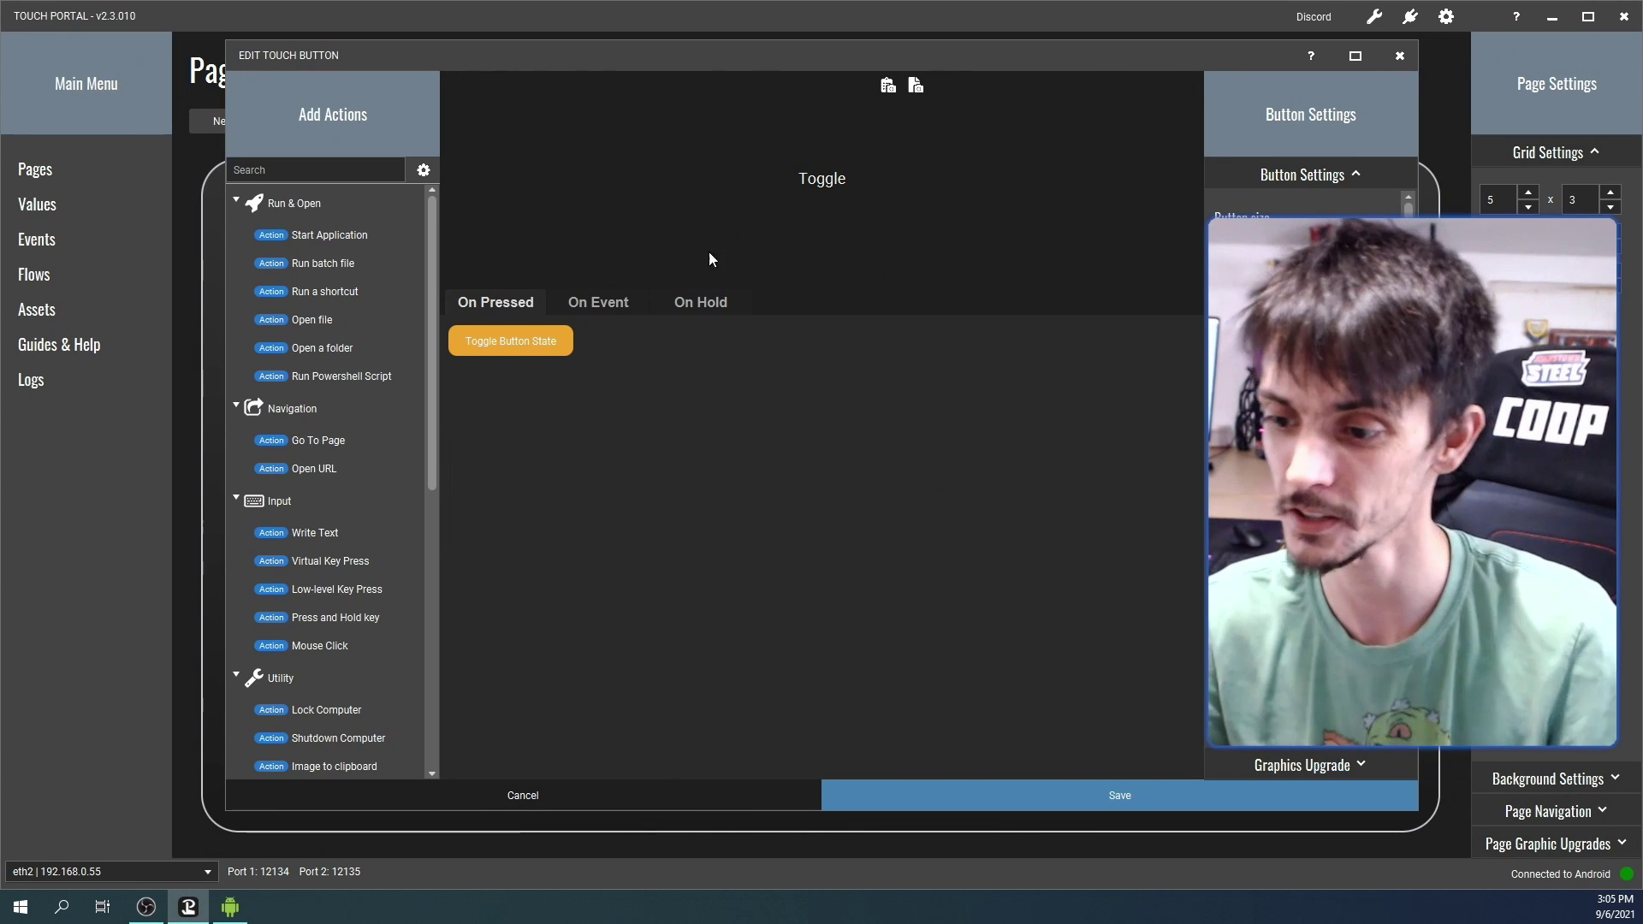
Set the source visibility action in the On Event section to Hide and its source to COLOR
{"action": "left_click", "coordinate": [581, 304]}
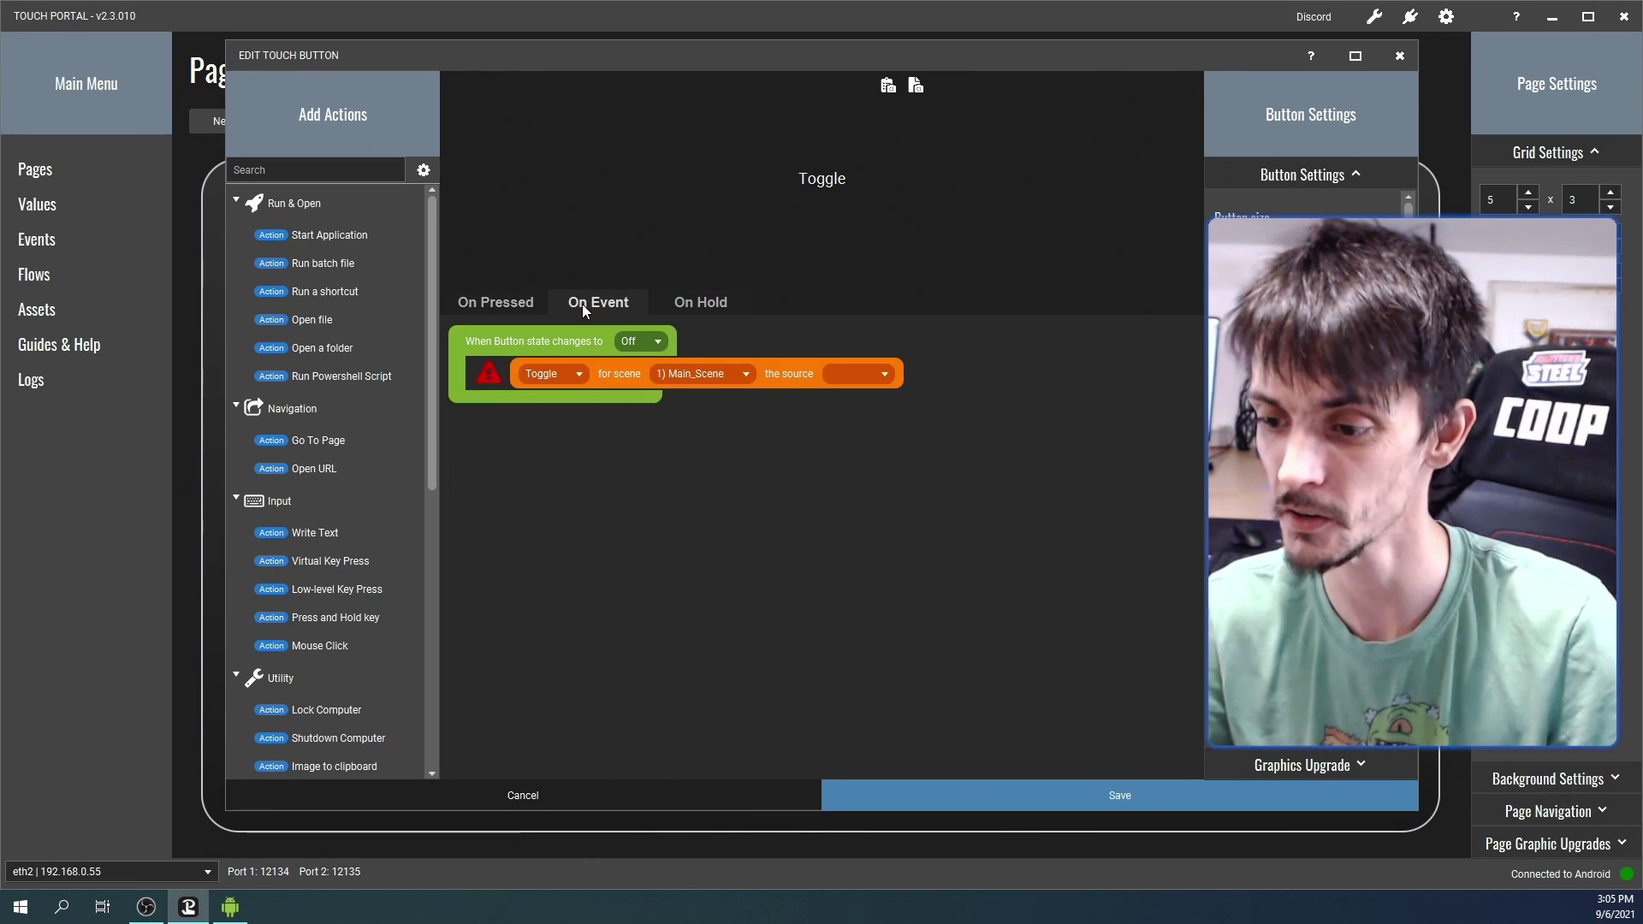
{"action": "left_click", "coordinate": [827, 371]}
{"action": "left_click", "coordinate": [554, 374]}
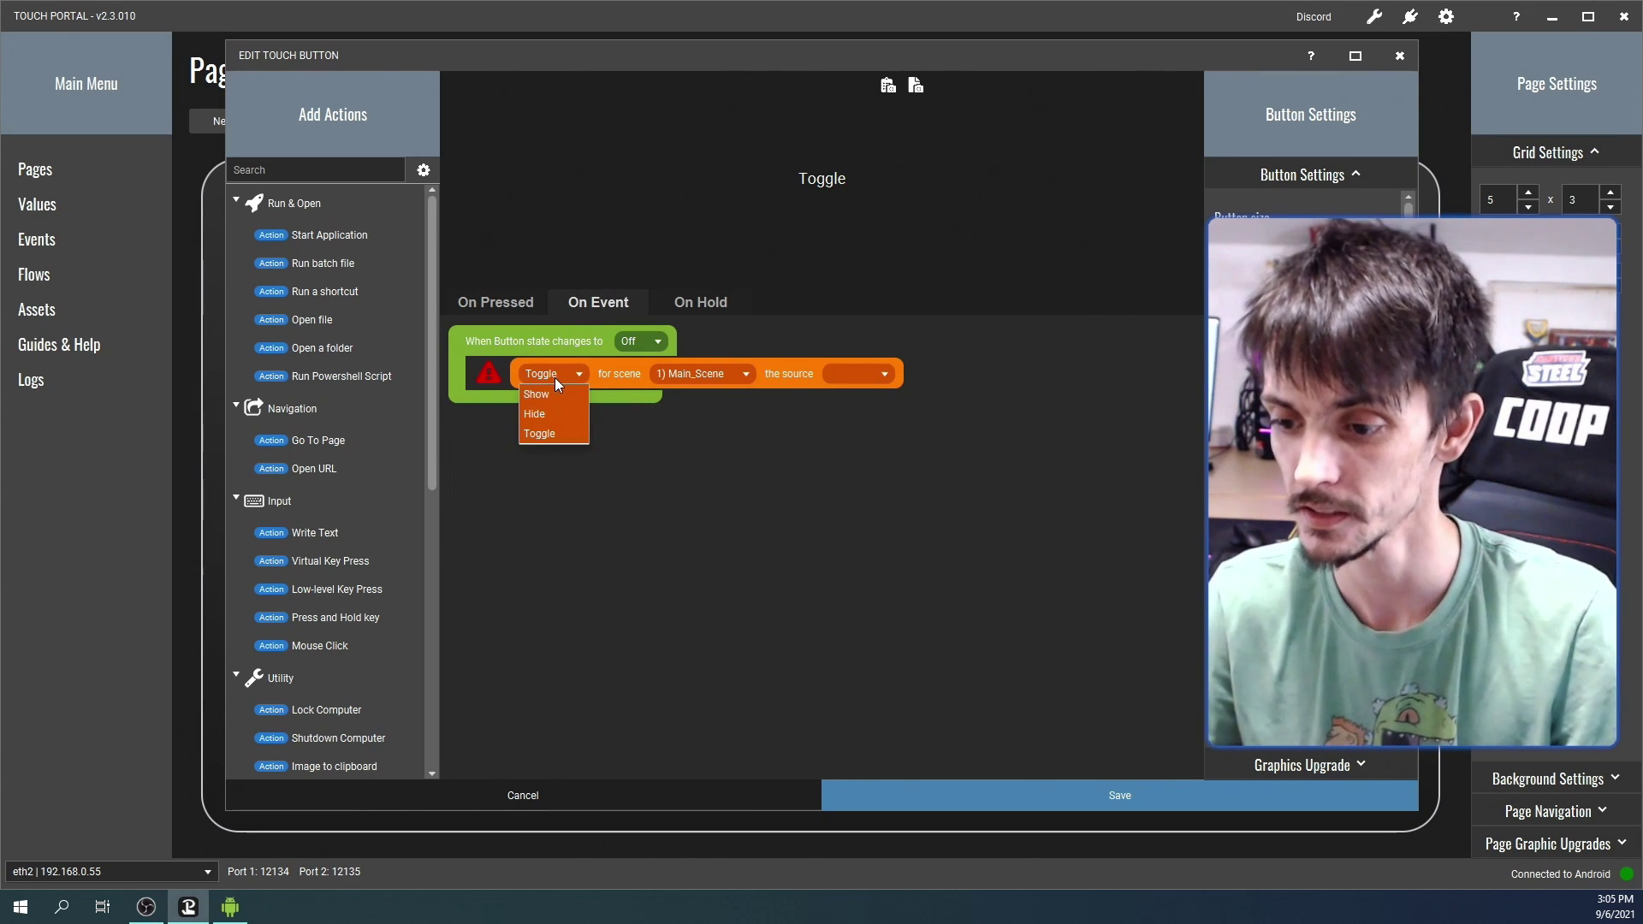
{"action": "left_click", "coordinate": [532, 414]}
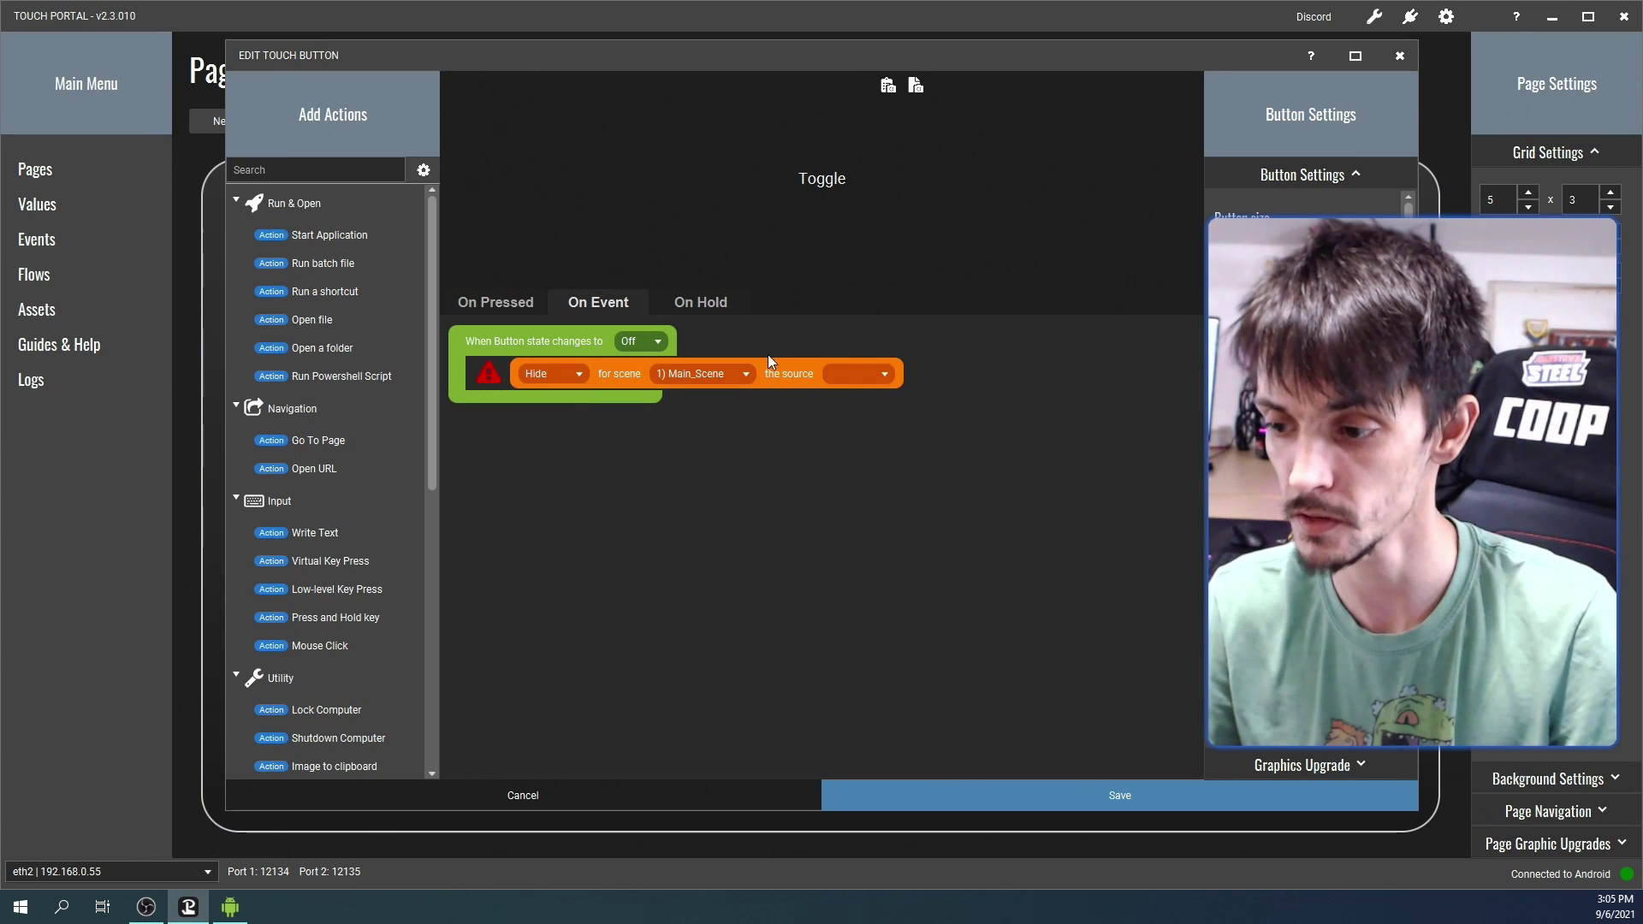
{"action": "left_click", "coordinate": [854, 372]}
{"action": "left_click", "coordinate": [864, 397]}
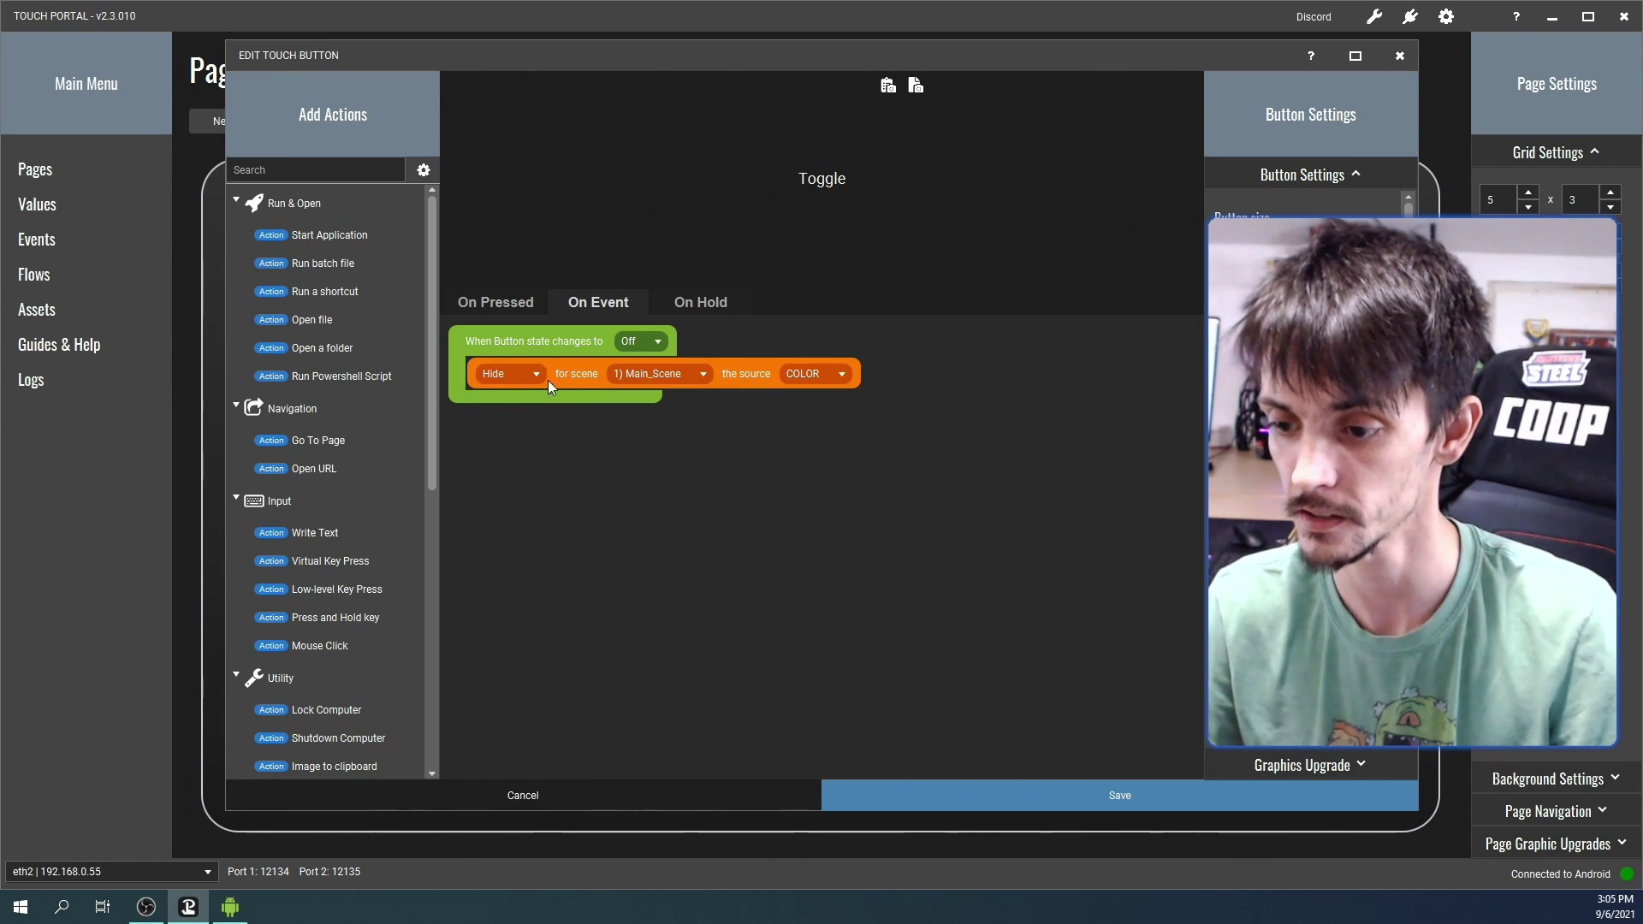
Duplicate the Off event together with its Hide action by copying both and pasting them below
{"action": "left_click", "coordinate": [505, 344]}
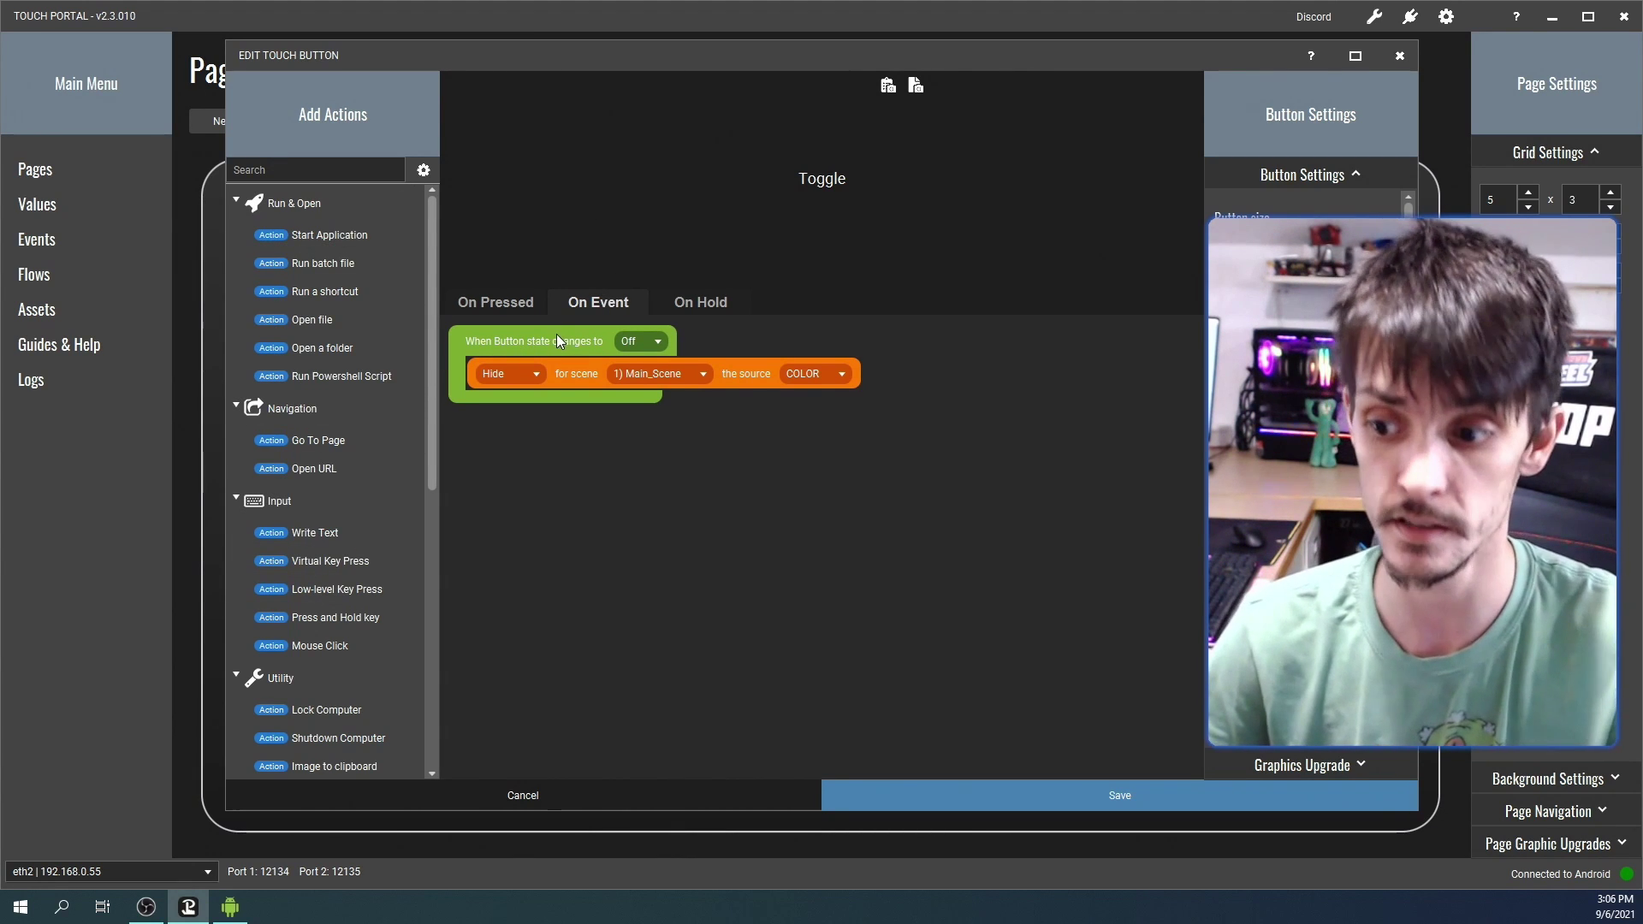
{"action": "left_click", "coordinate": [553, 339], "text": "ctrl"}
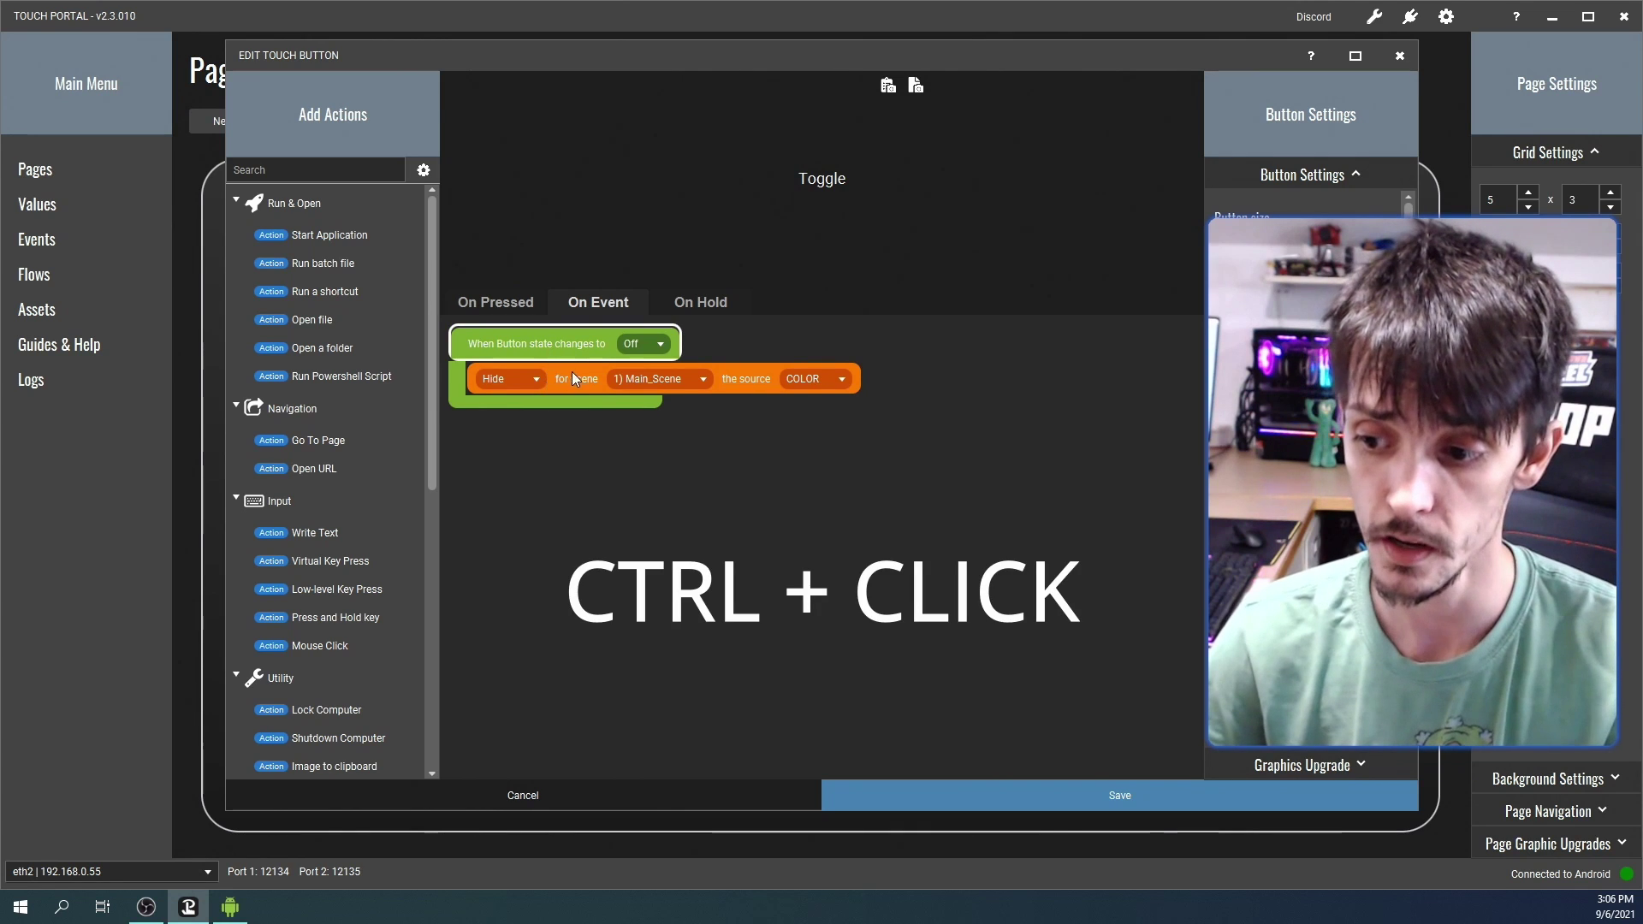
{"action": "left_click", "coordinate": [572, 373], "text": "ctrl"}
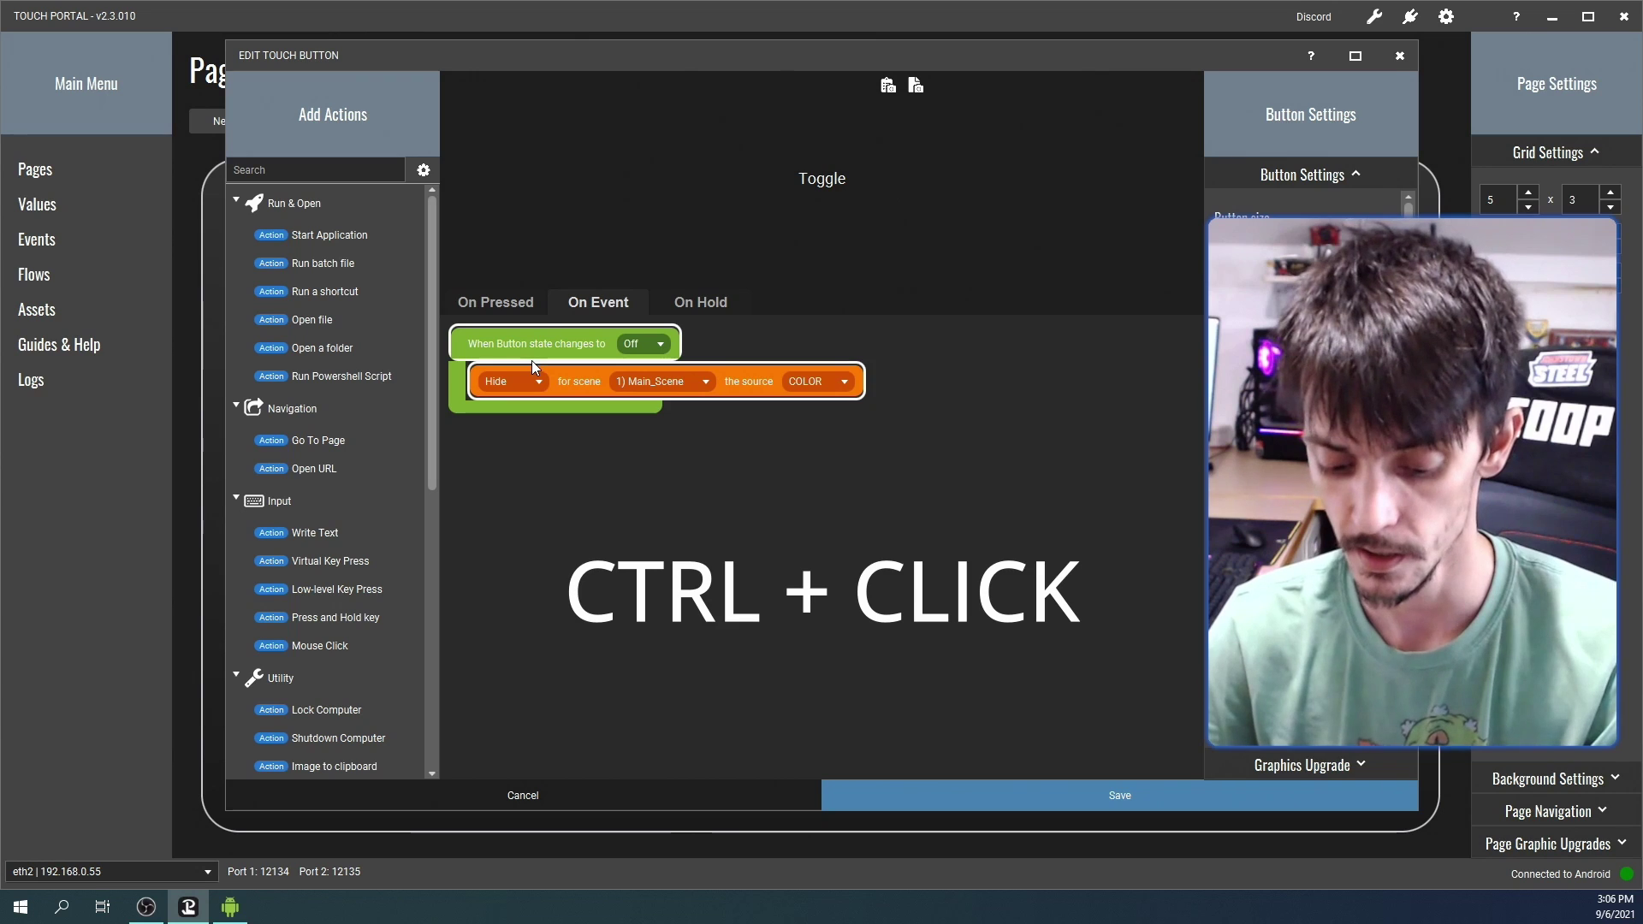
{"action": "left_click", "coordinate": [531, 361]}
{"action": "key", "text": "ctrl+c"}
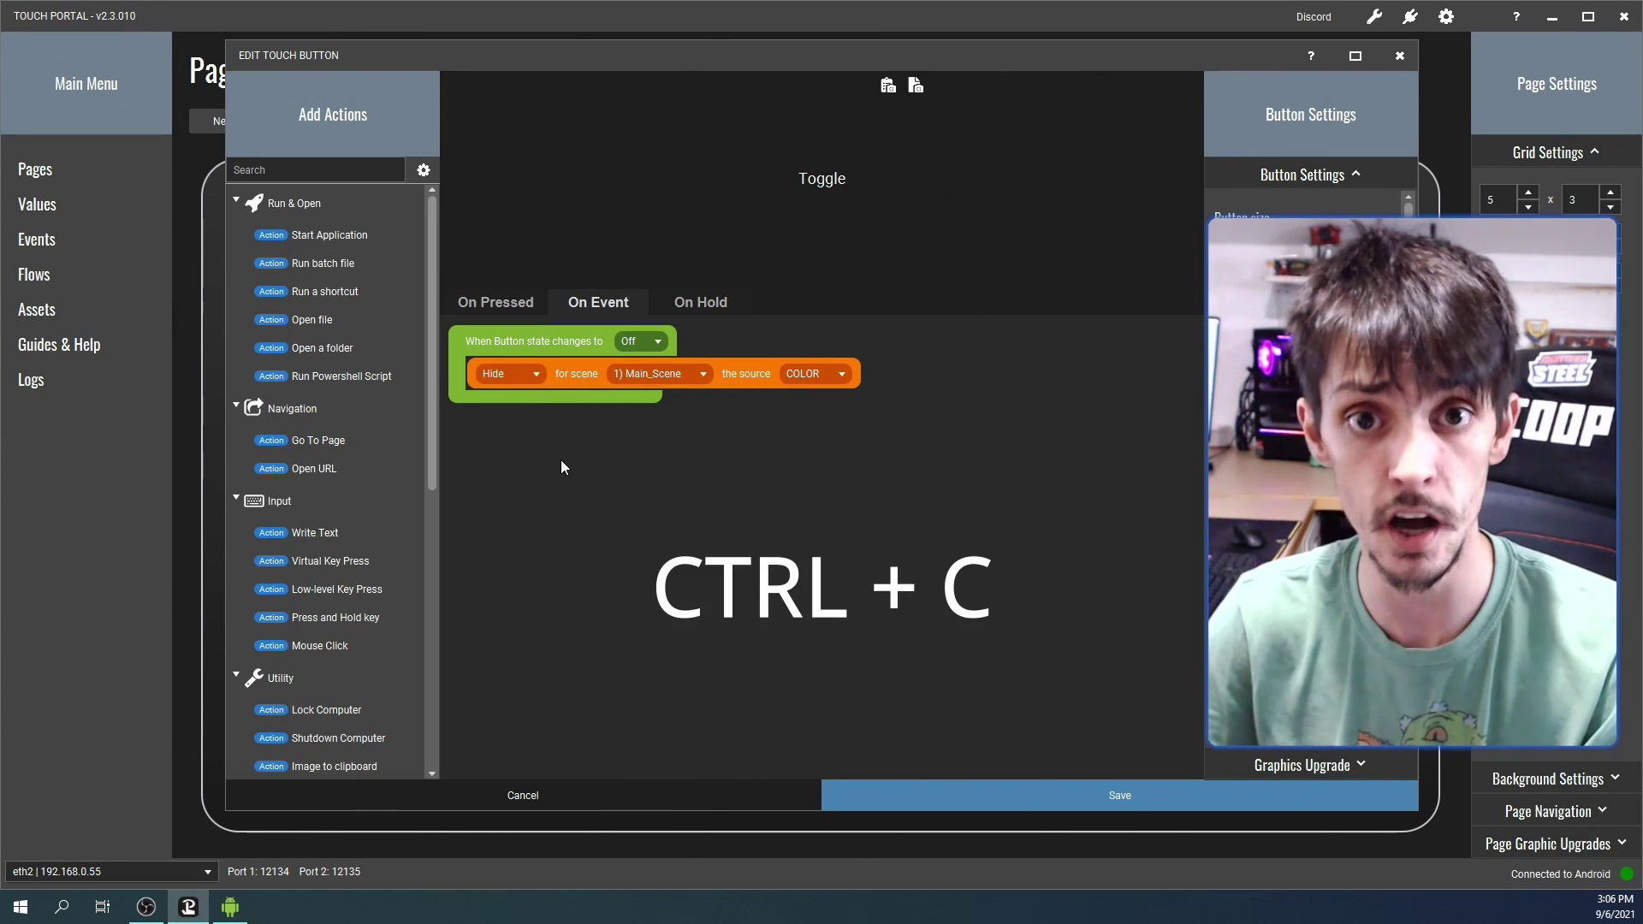
{"action": "right_click", "coordinate": [582, 452]}
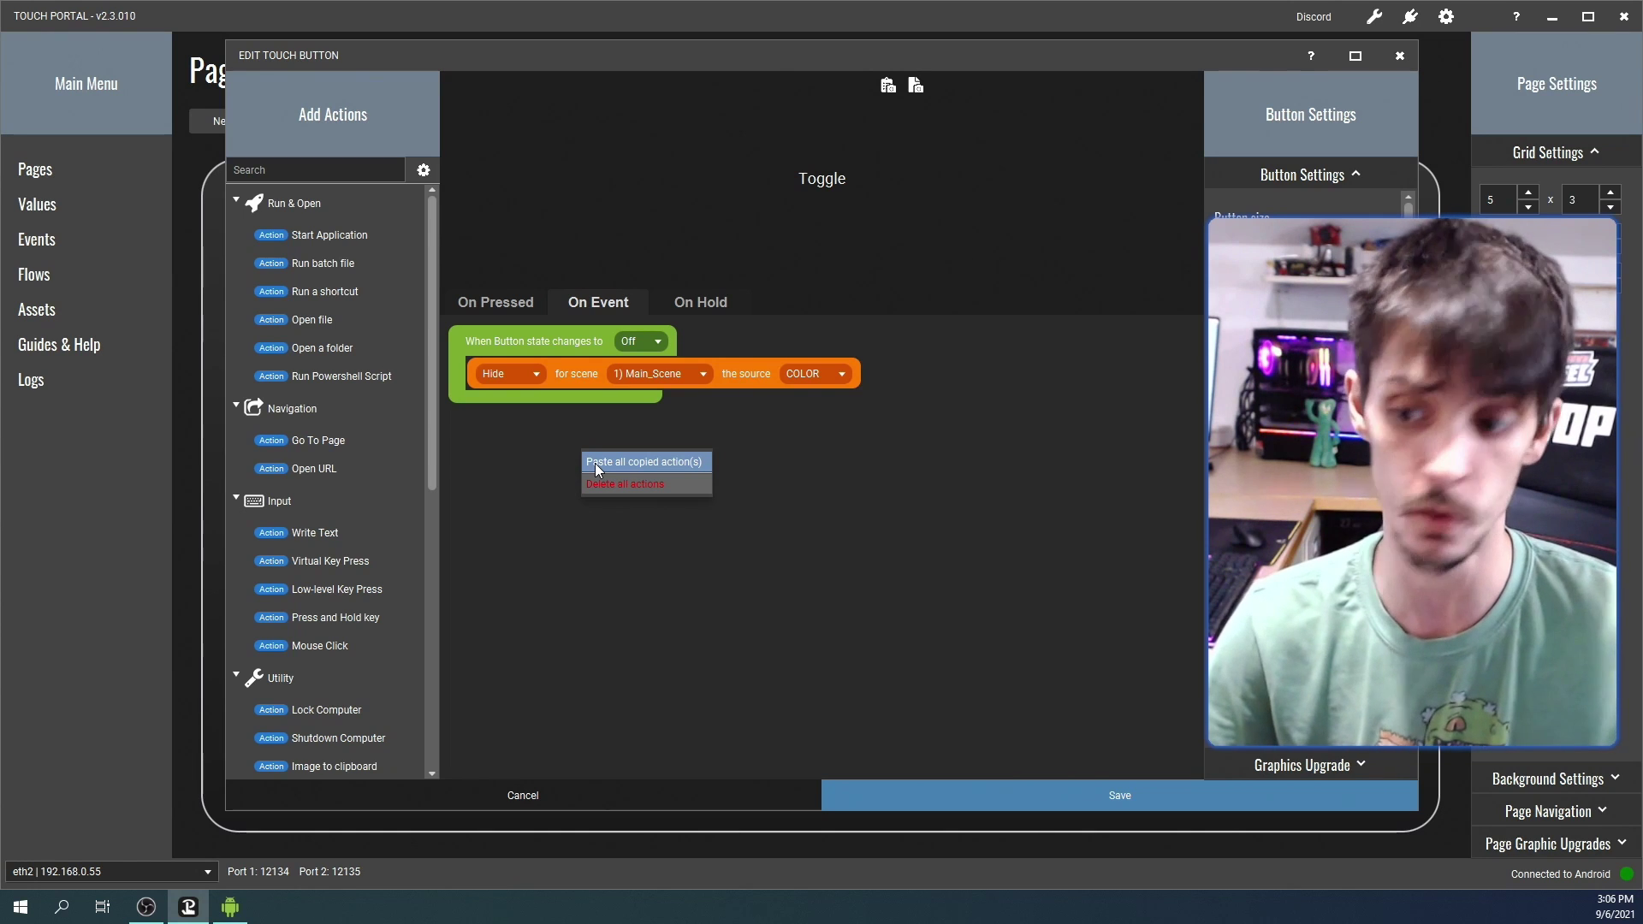
{"action": "left_click", "coordinate": [594, 464]}
Set the duplicated event's button state to On and its action to Show, and save the button
{"action": "left_click", "coordinate": [642, 435]}
{"action": "left_click", "coordinate": [627, 453]}
{"action": "left_click", "coordinate": [507, 468]}
{"action": "left_click", "coordinate": [496, 513]}
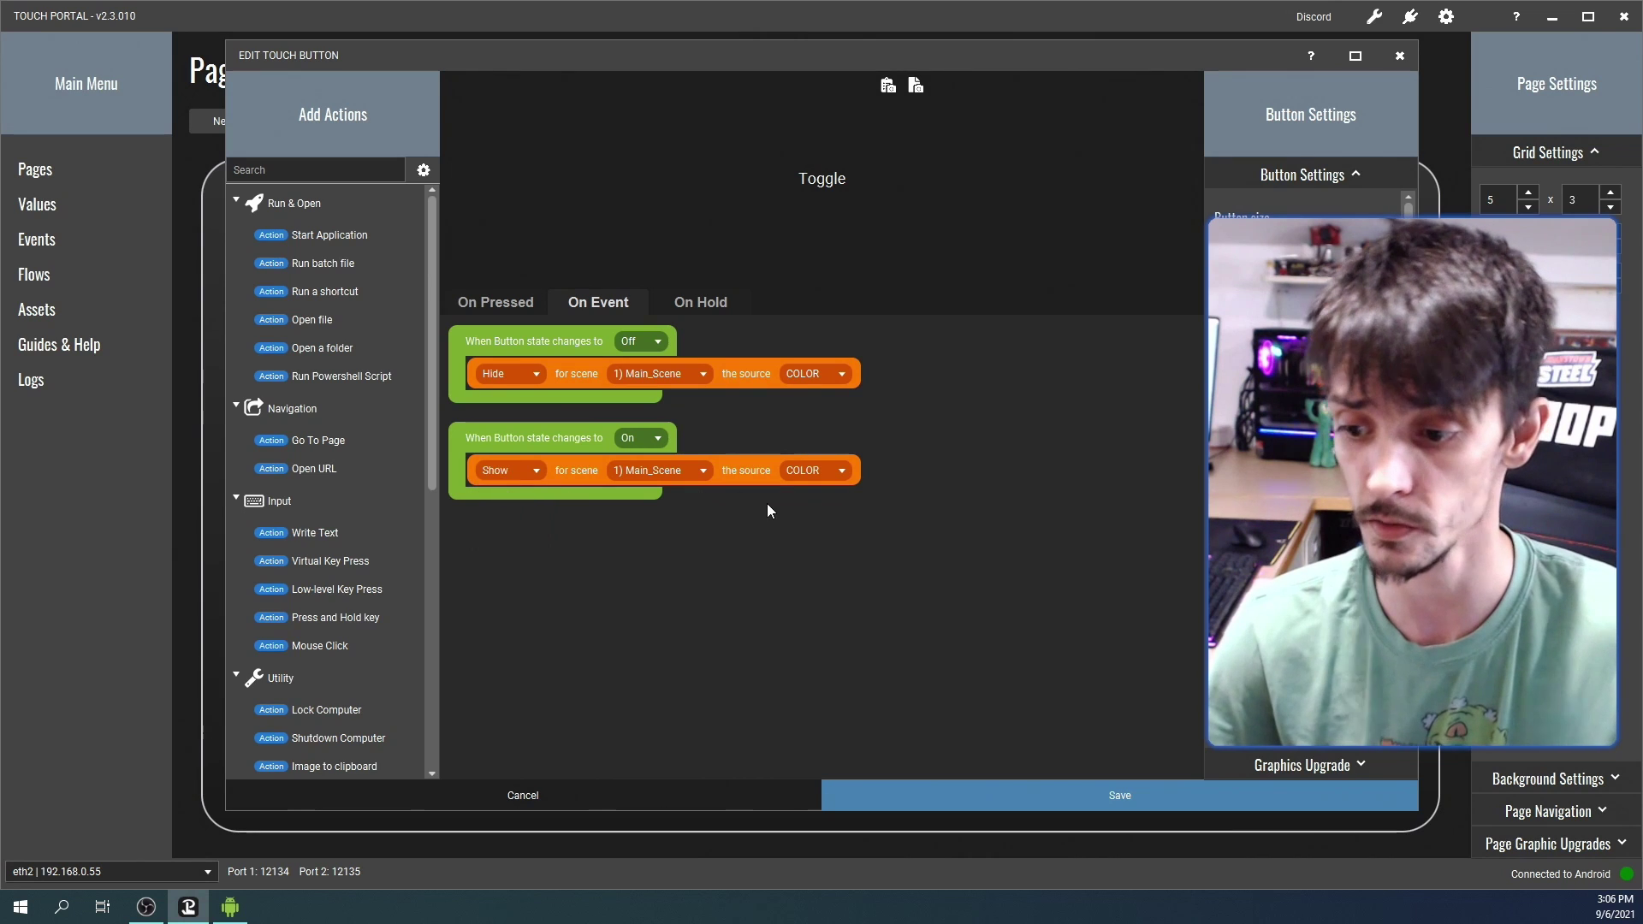
{"action": "left_click", "coordinate": [498, 301]}
{"action": "left_click", "coordinate": [591, 303]}
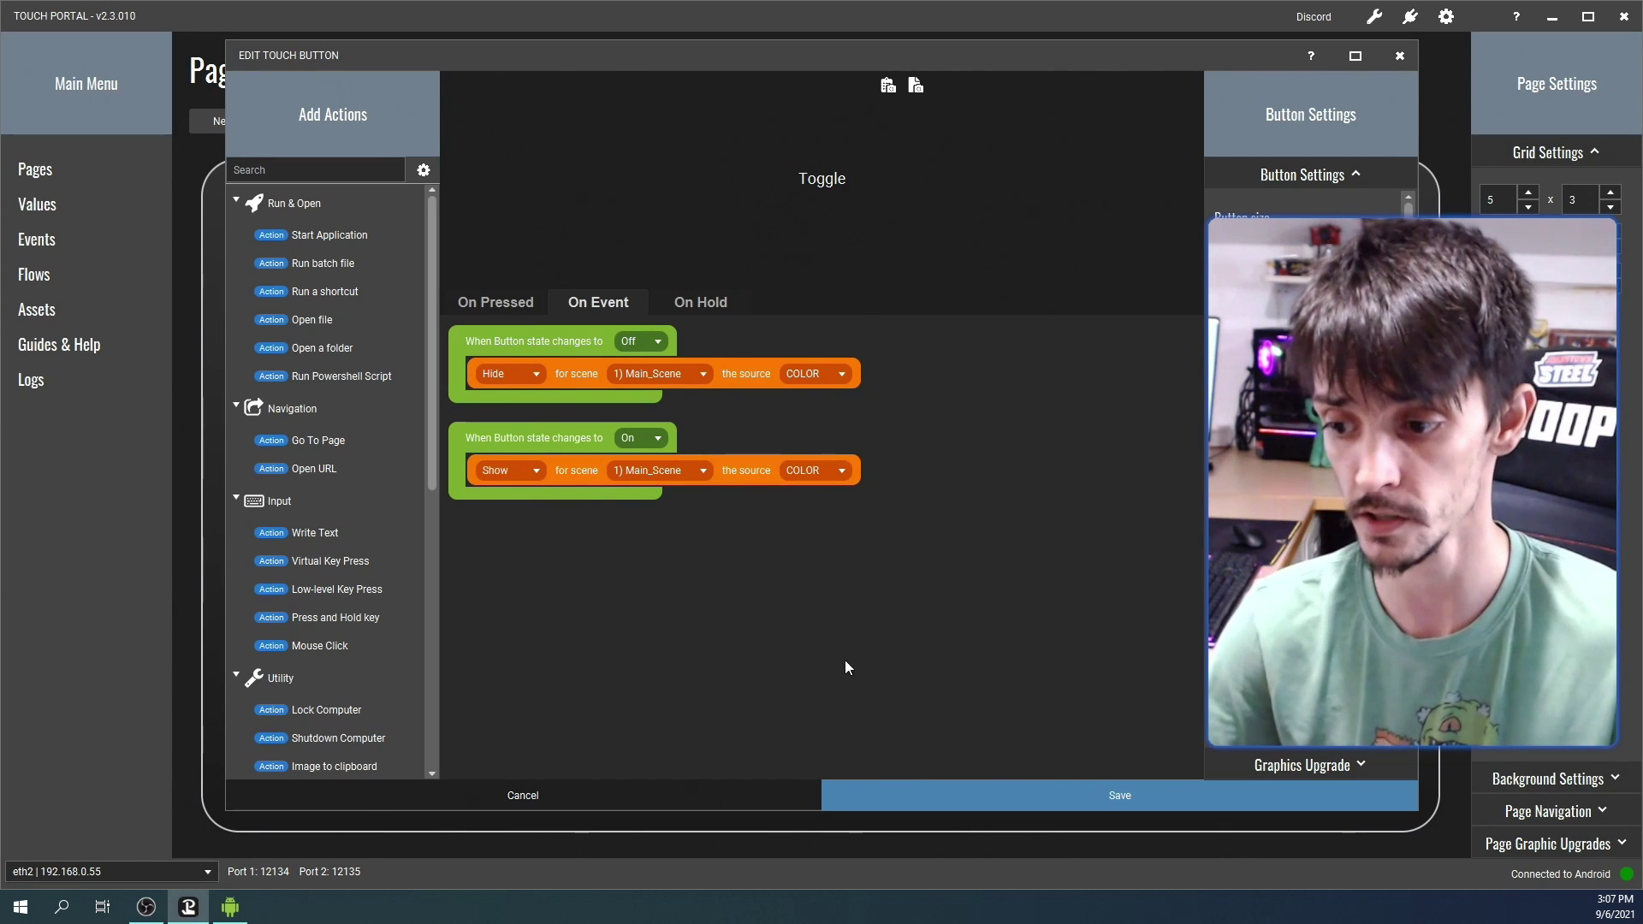
{"action": "left_click", "coordinate": [919, 797]}
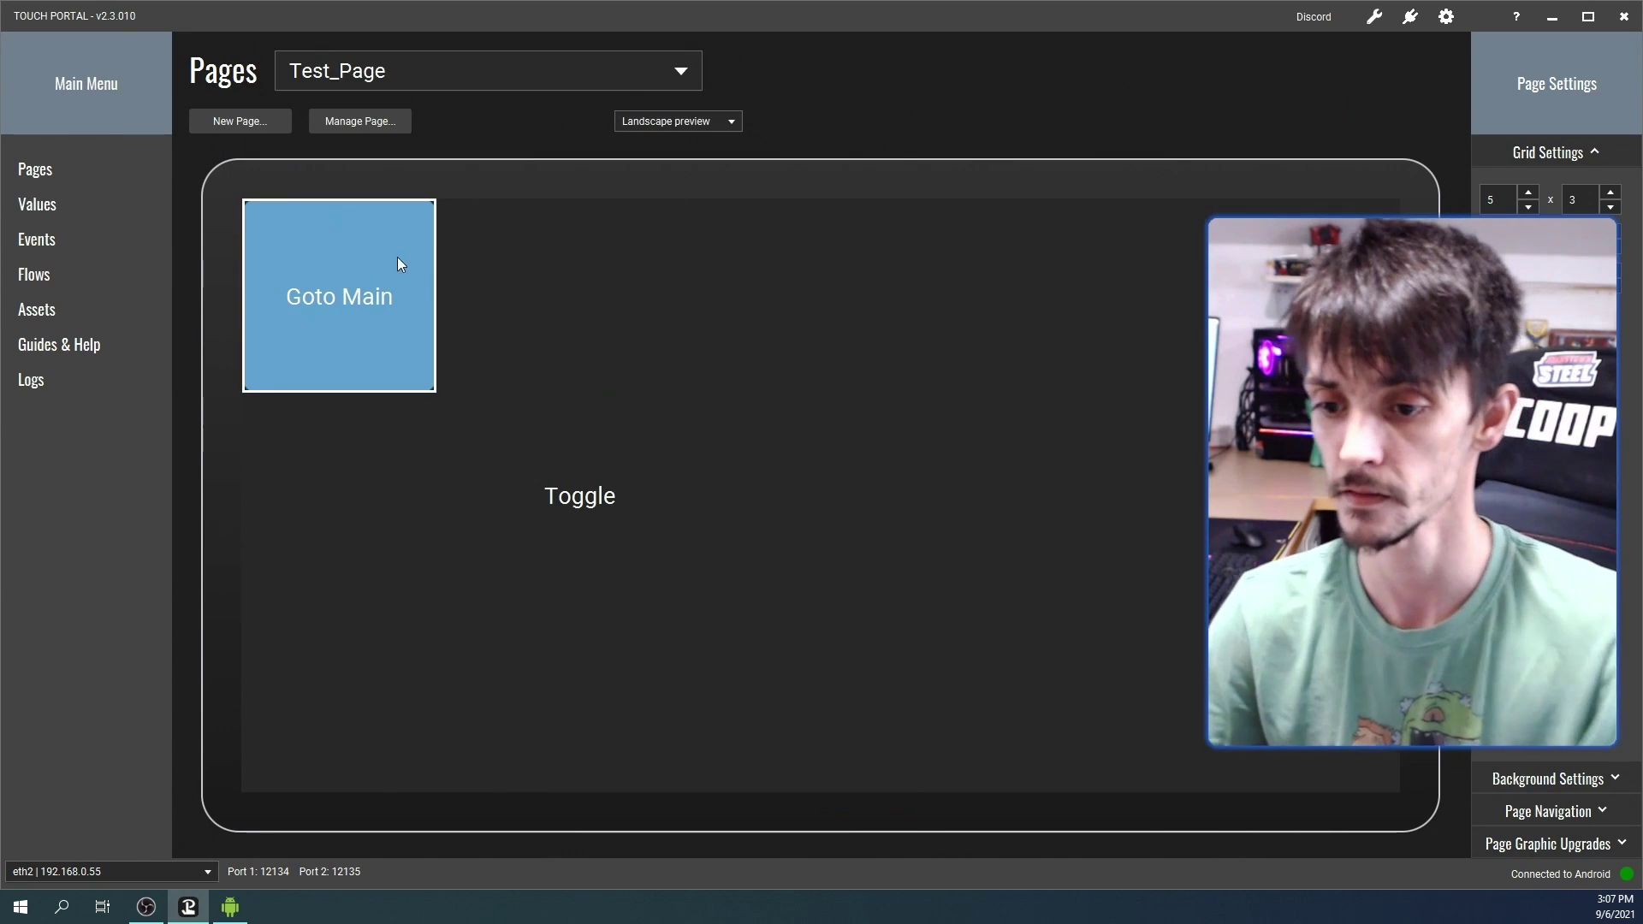
Switch to the Lenovo tablet mirror window, open Test_Page from the Test button, and minimize Touch Portal to expose OBS behind it
{"action": "left_click", "coordinate": [334, 304]}
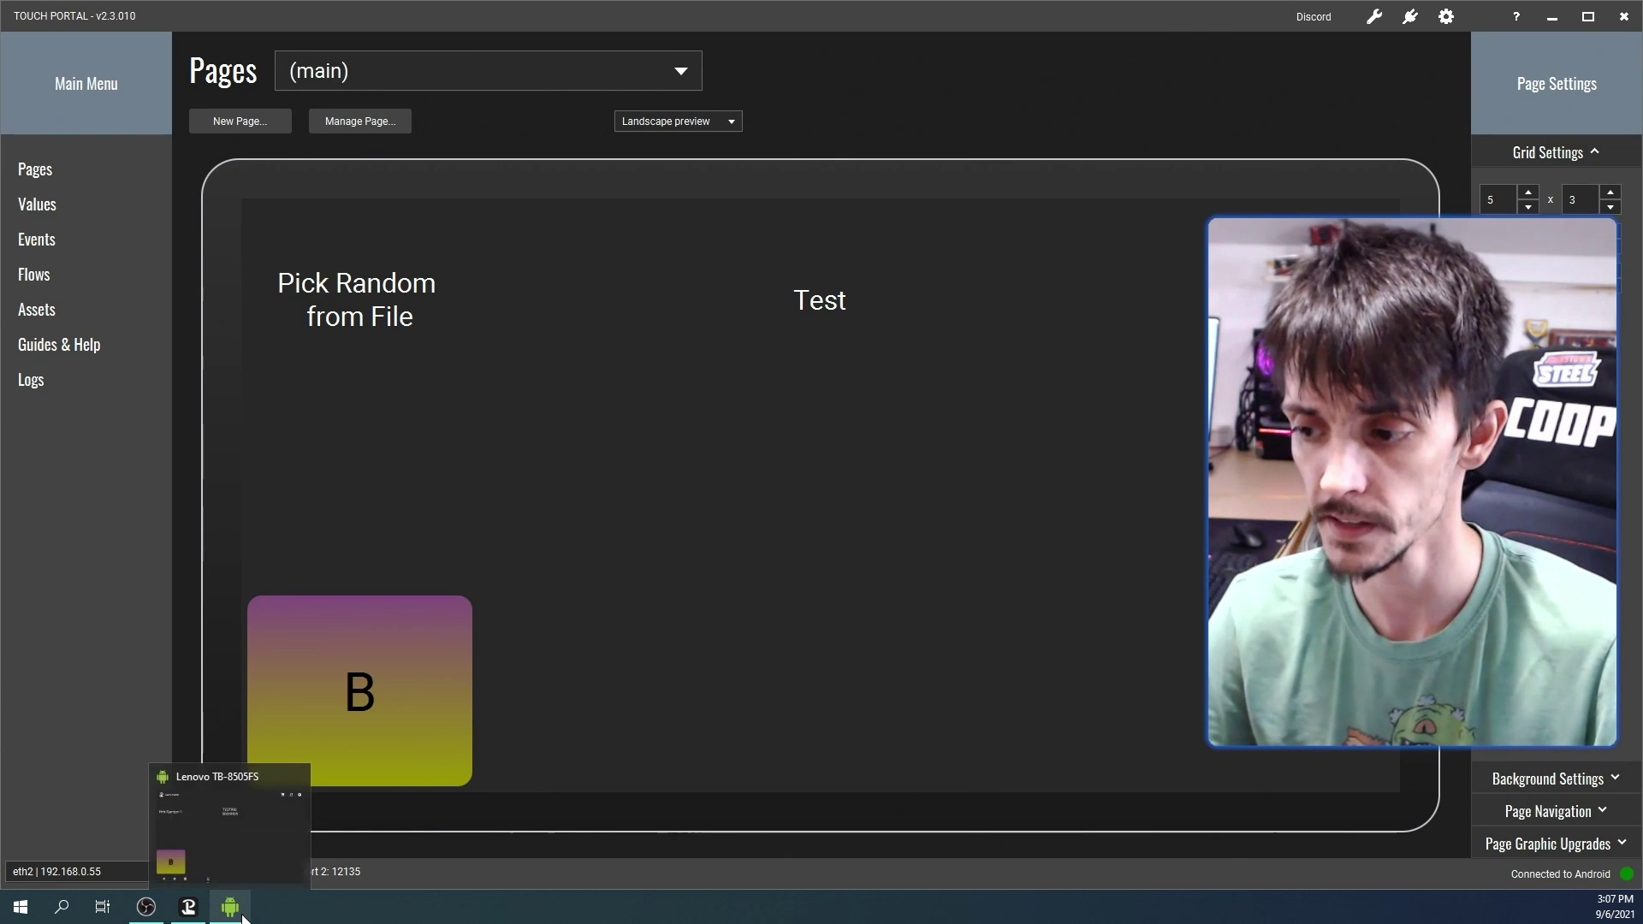
{"action": "left_click", "coordinate": [236, 911]}
{"action": "left_click_drag", "start_coordinate": [813, 151], "coordinate": [660, 97]}
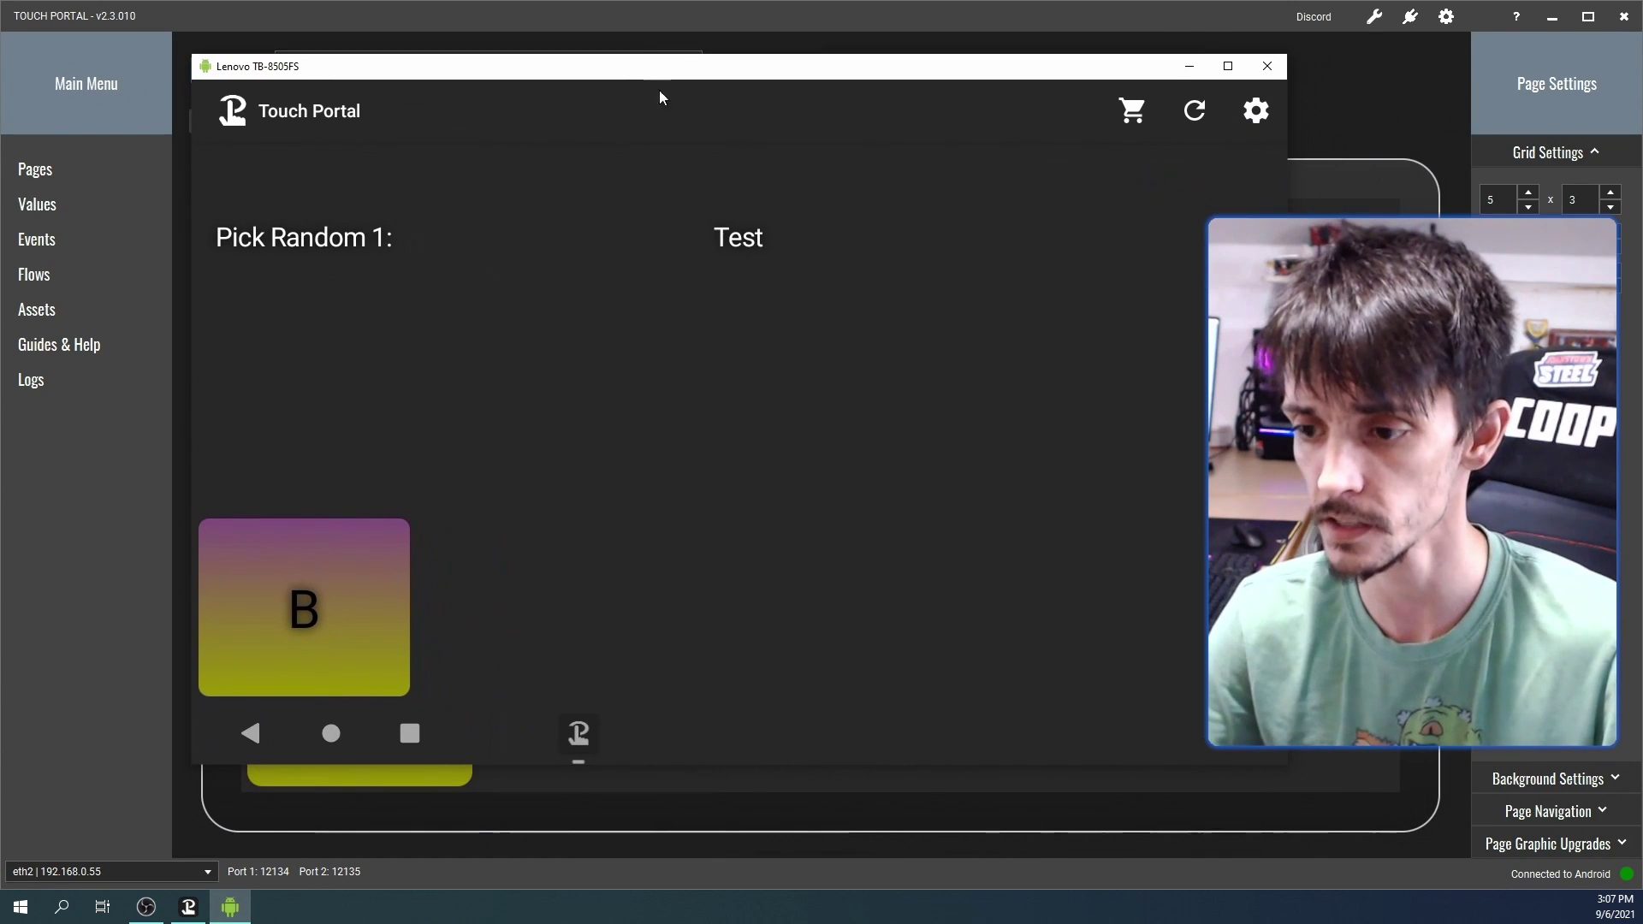
{"action": "left_click", "coordinate": [748, 243]}
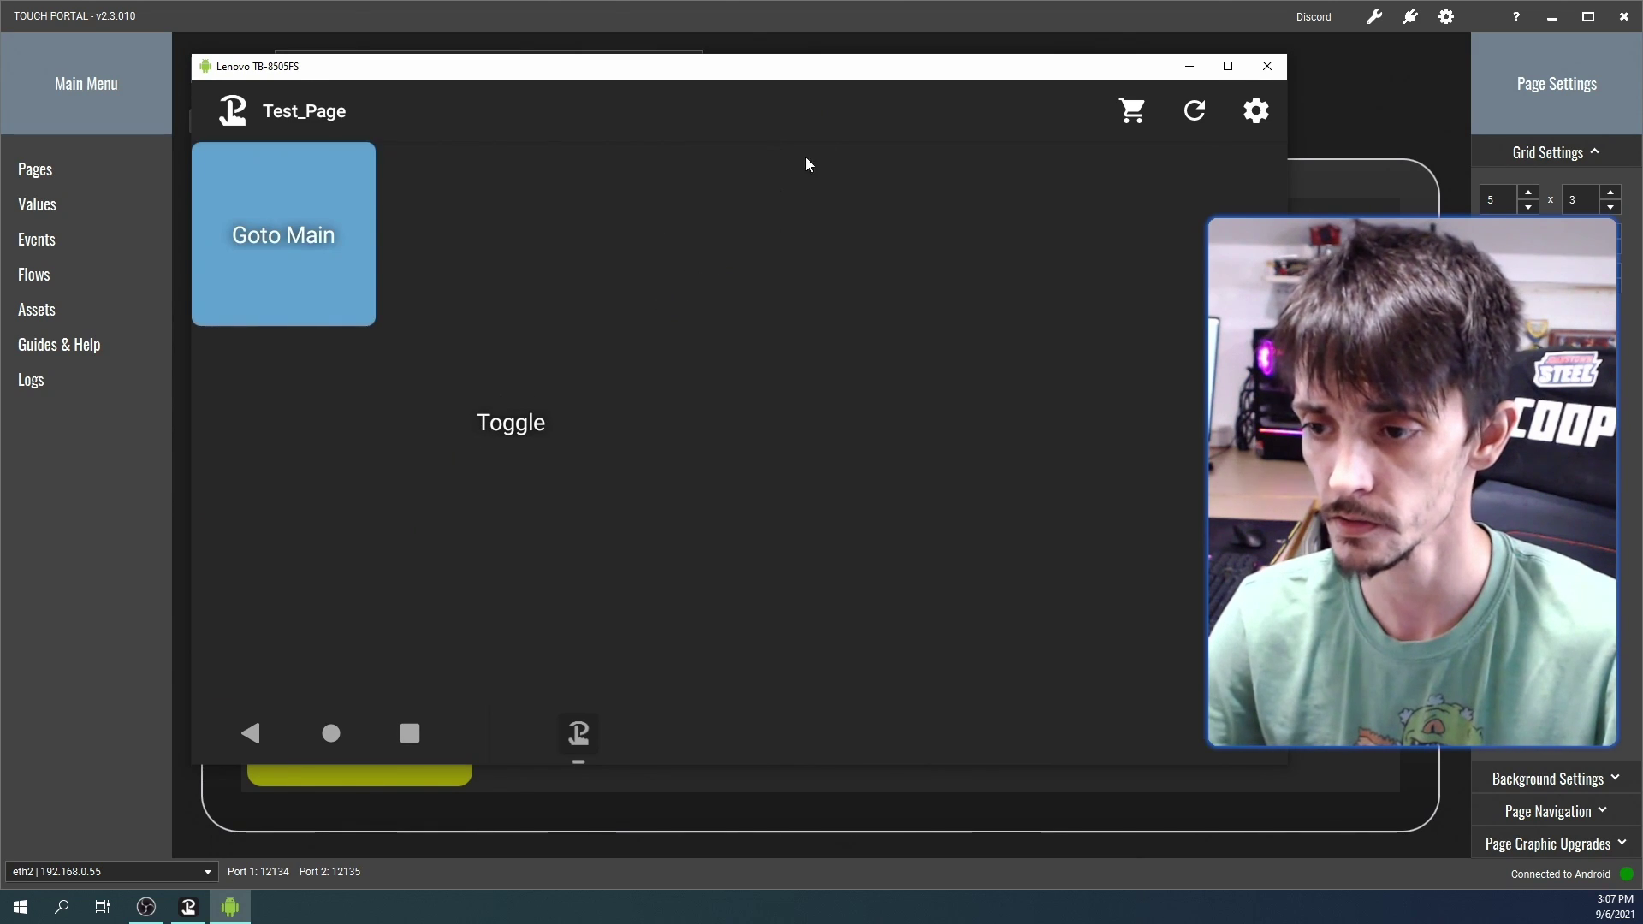
{"action": "left_click", "coordinate": [1547, 12]}
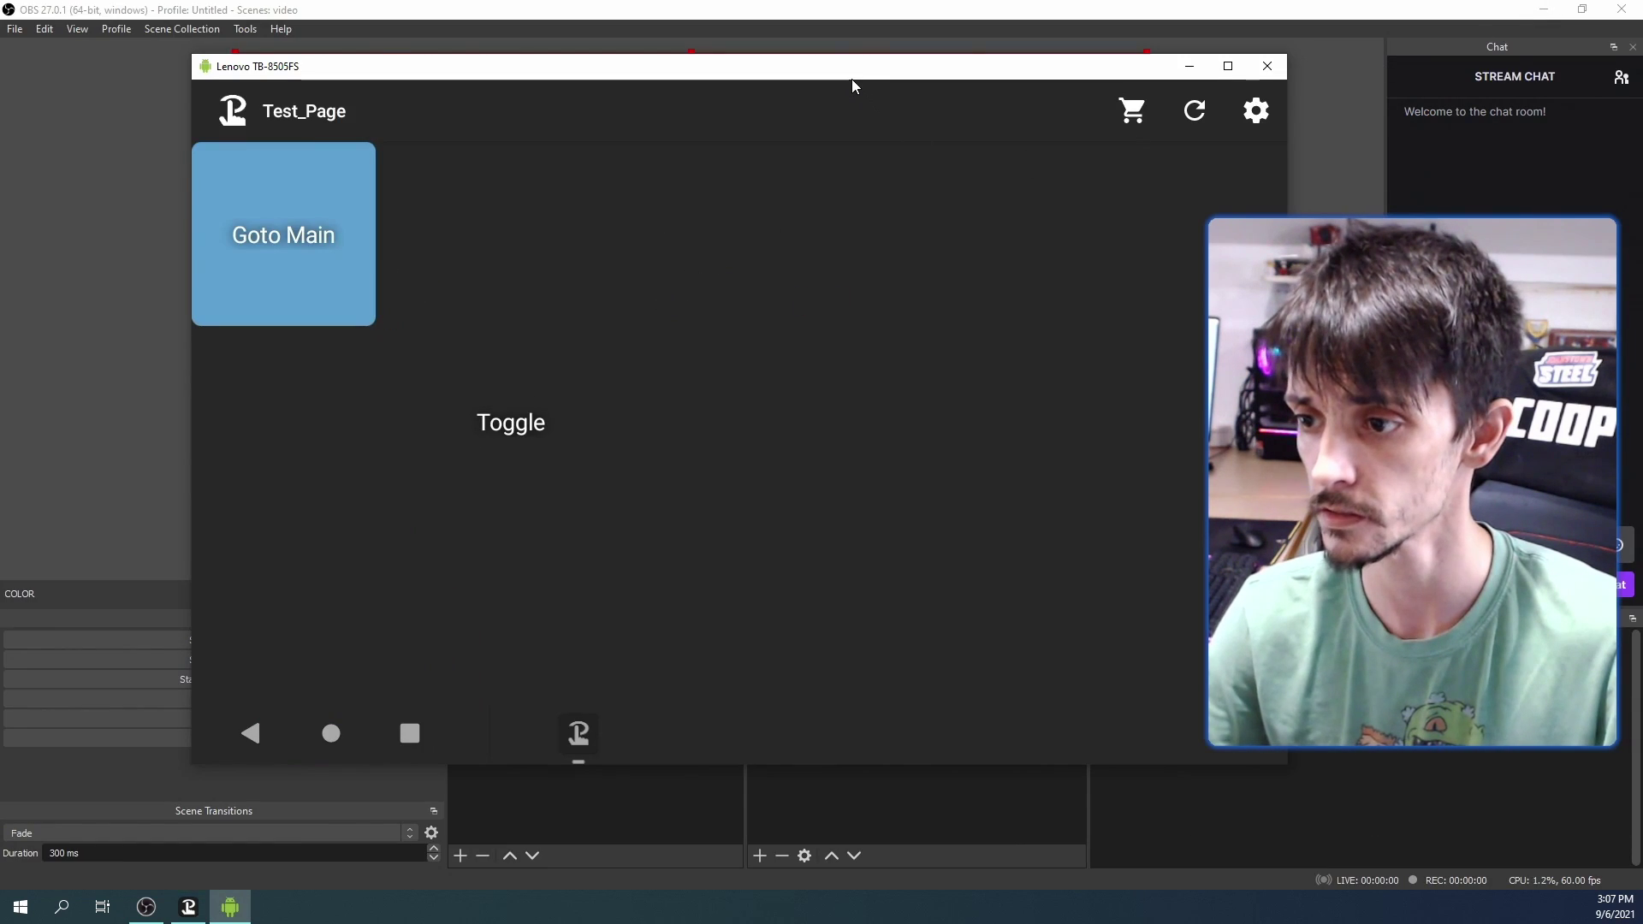
Move the tablet mirror window aside to uncover the OBS preview and test the Toggle button on Test_Page several times
{"action": "left_click_drag", "start_coordinate": [961, 69], "coordinate": [1582, 114]}
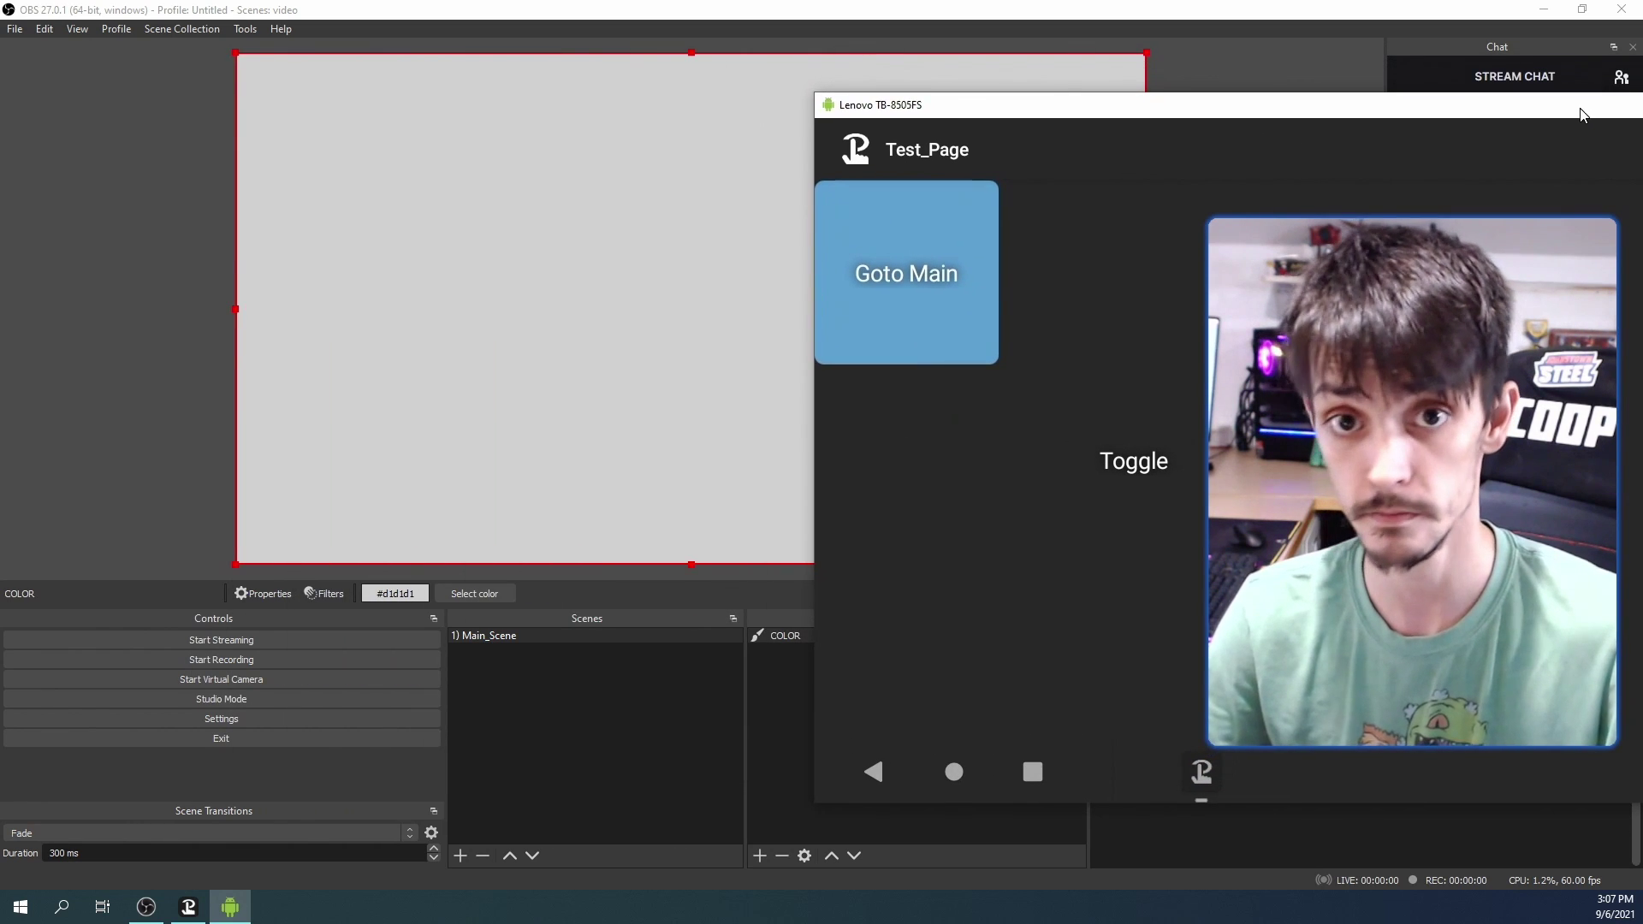
{"action": "left_click", "coordinate": [1139, 468]}
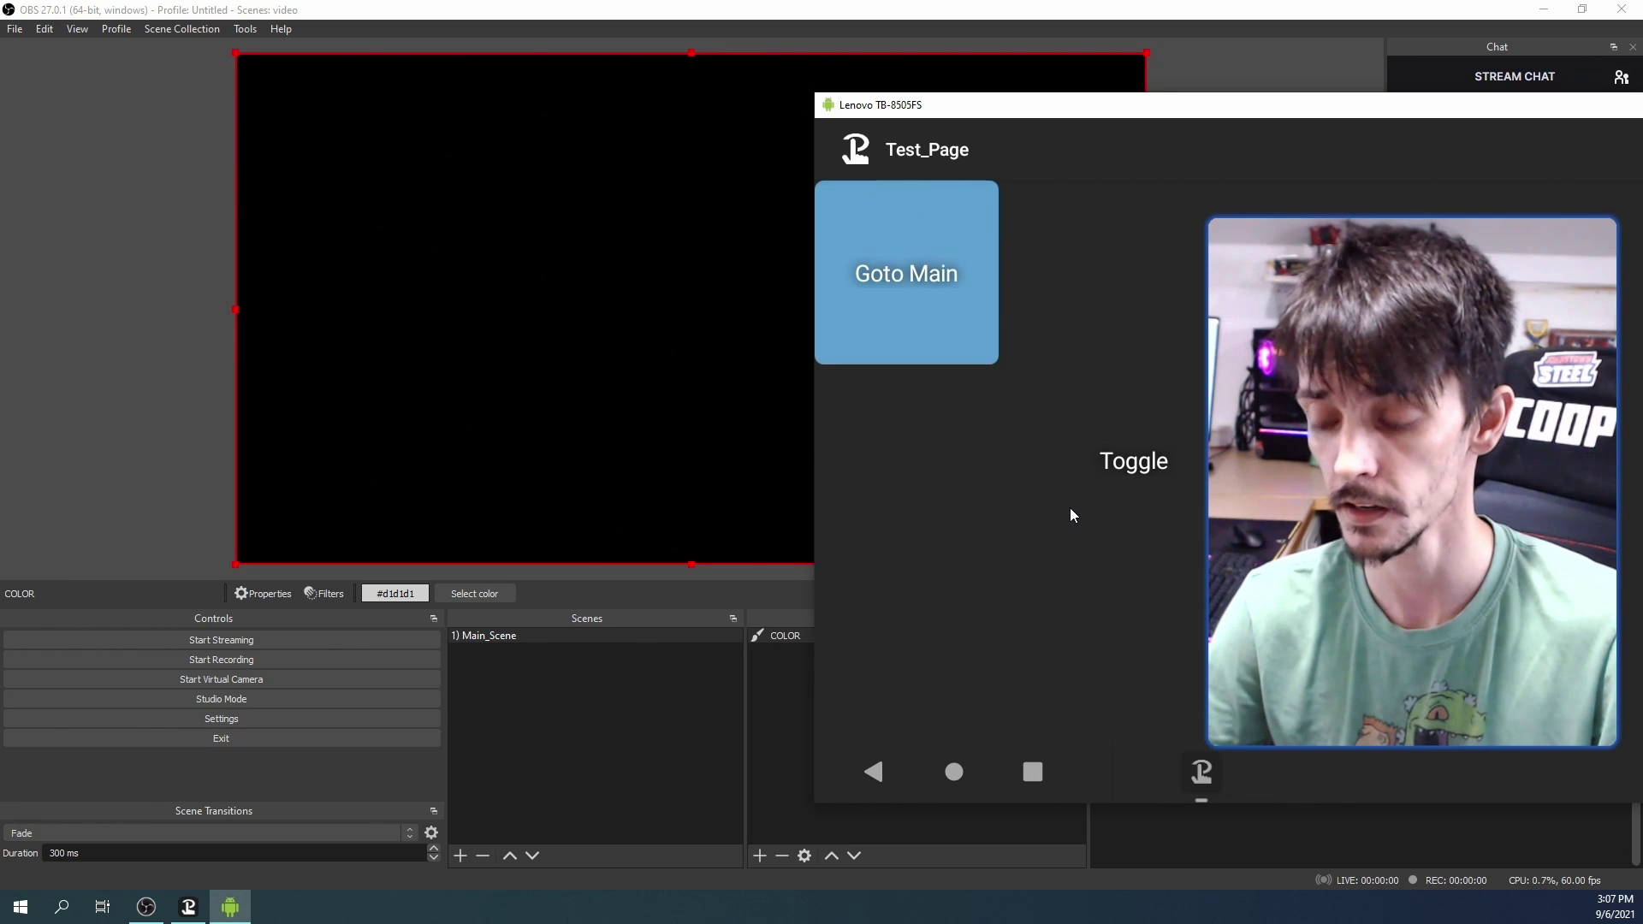
{"action": "left_click", "coordinate": [1128, 463]}
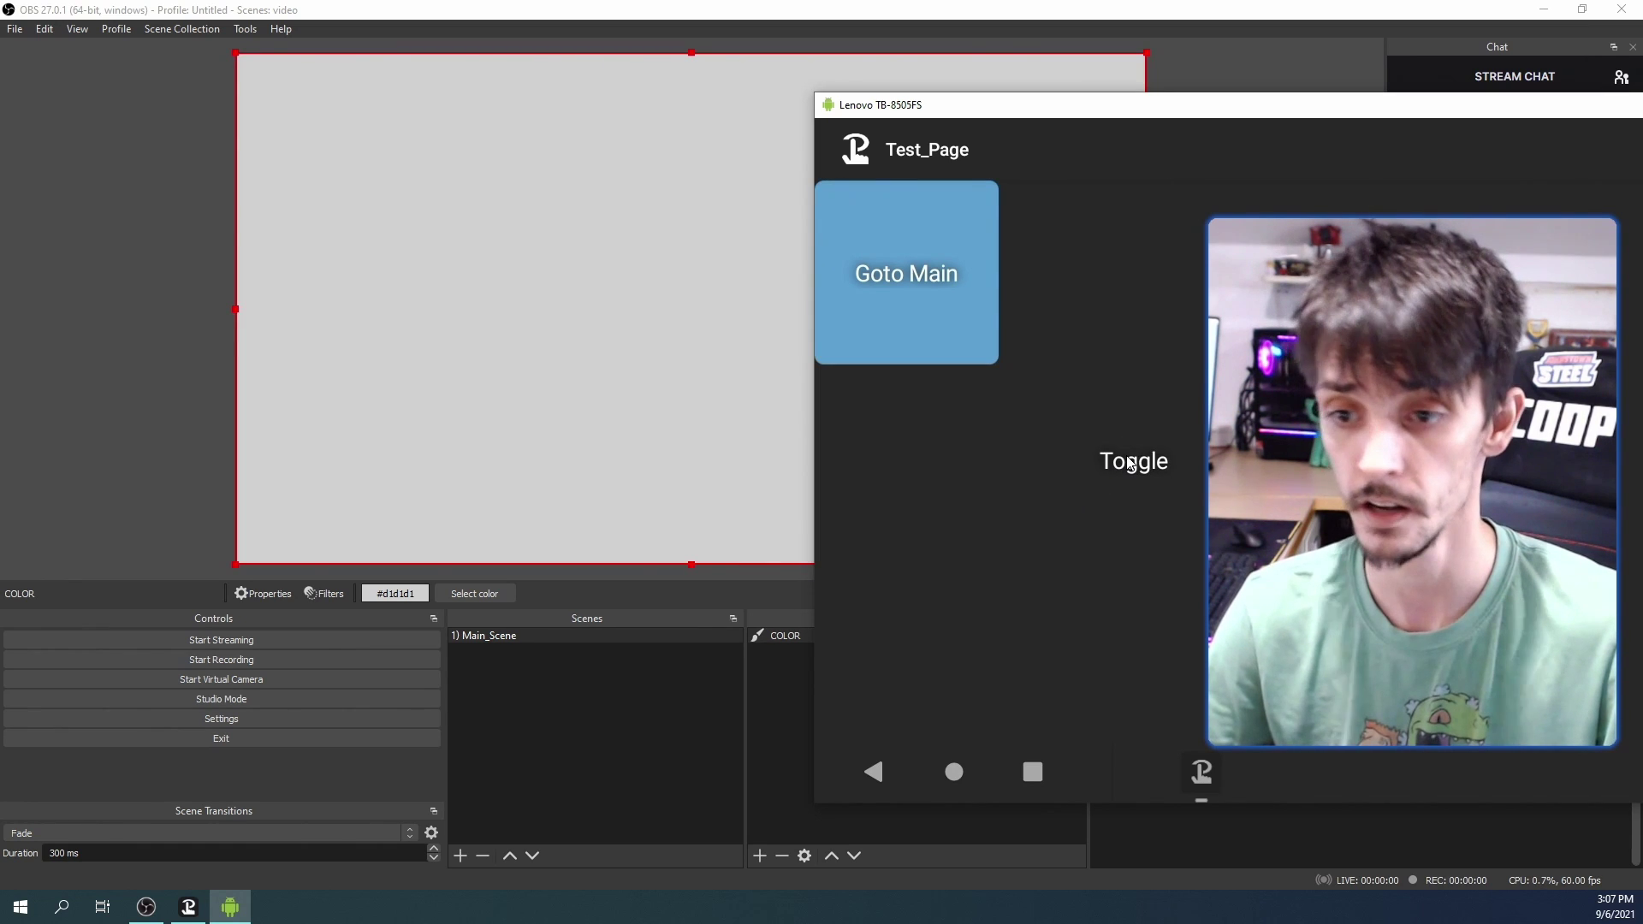
{"action": "left_click", "coordinate": [1129, 463]}
{"action": "left_click", "coordinate": [1129, 463]}
{"action": "left_click", "coordinate": [1129, 463]}
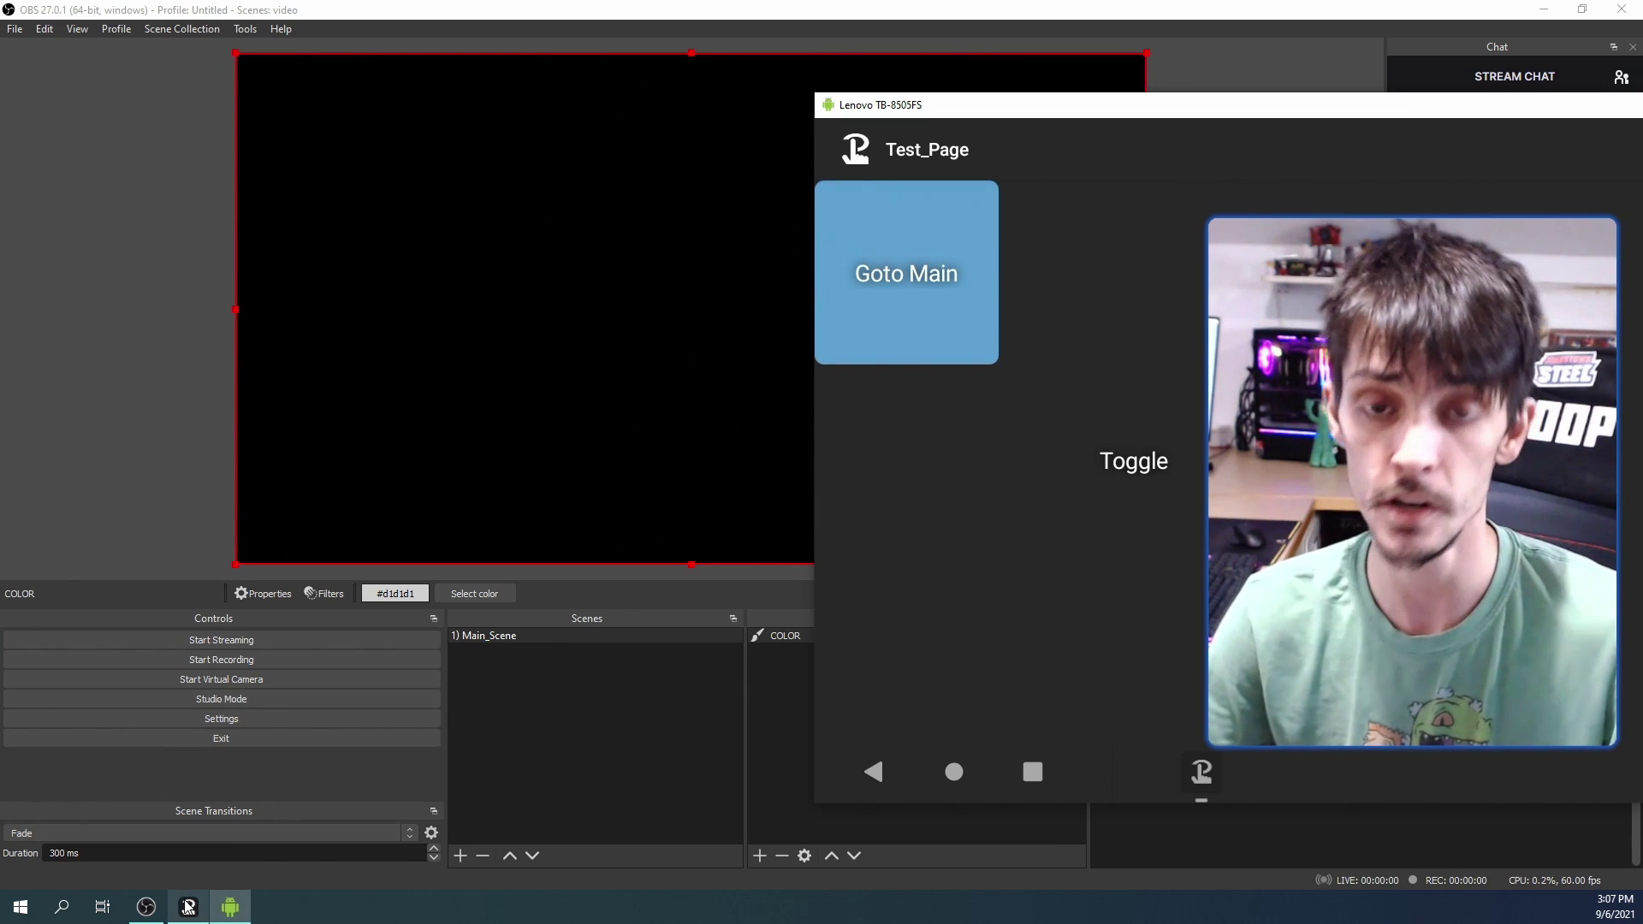
Switch to Touch Portal and open the On Event section of the Toggle button on Test_Page
{"action": "mouse_move", "coordinate": [189, 907]}
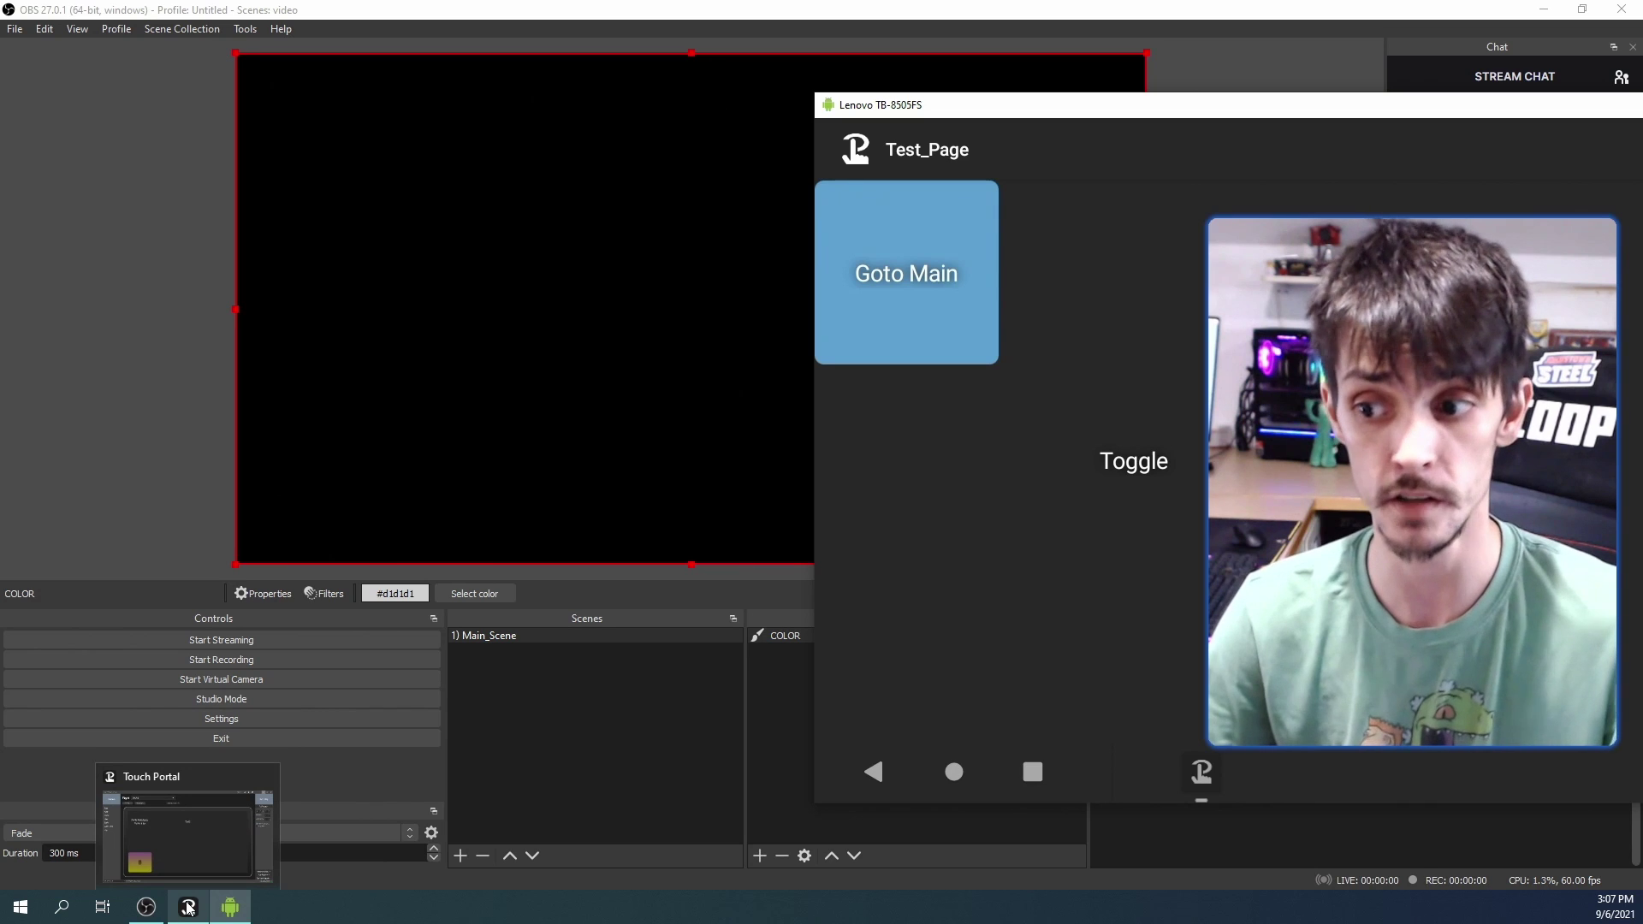
{"action": "left_click", "coordinate": [189, 907]}
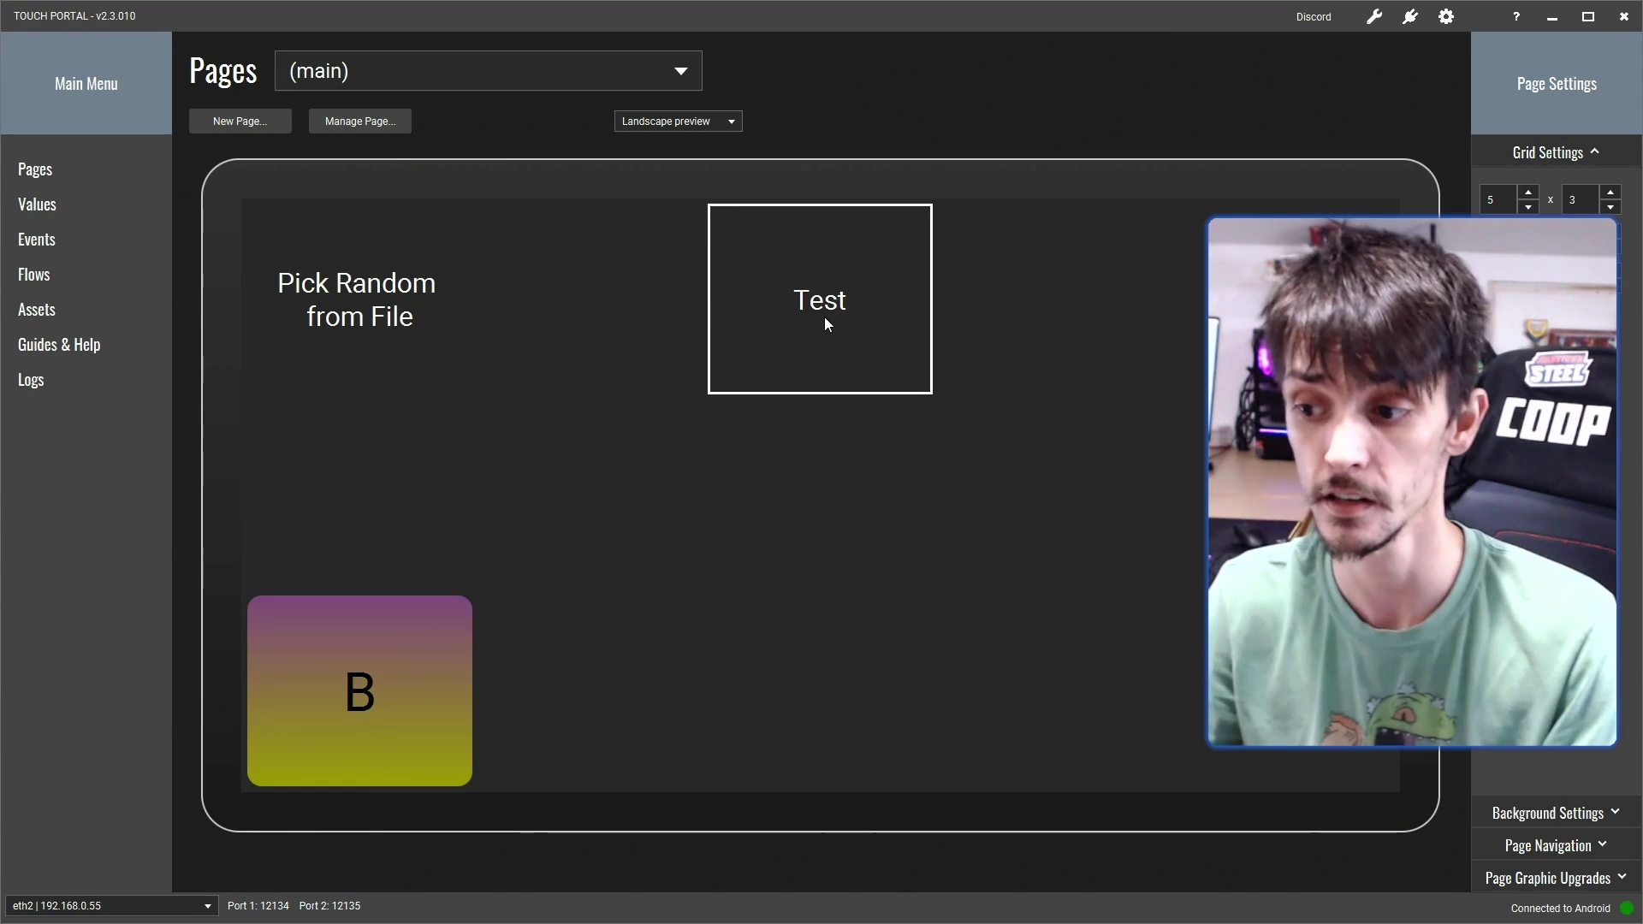
{"action": "left_click", "coordinate": [825, 315]}
{"action": "left_click", "coordinate": [578, 516]}
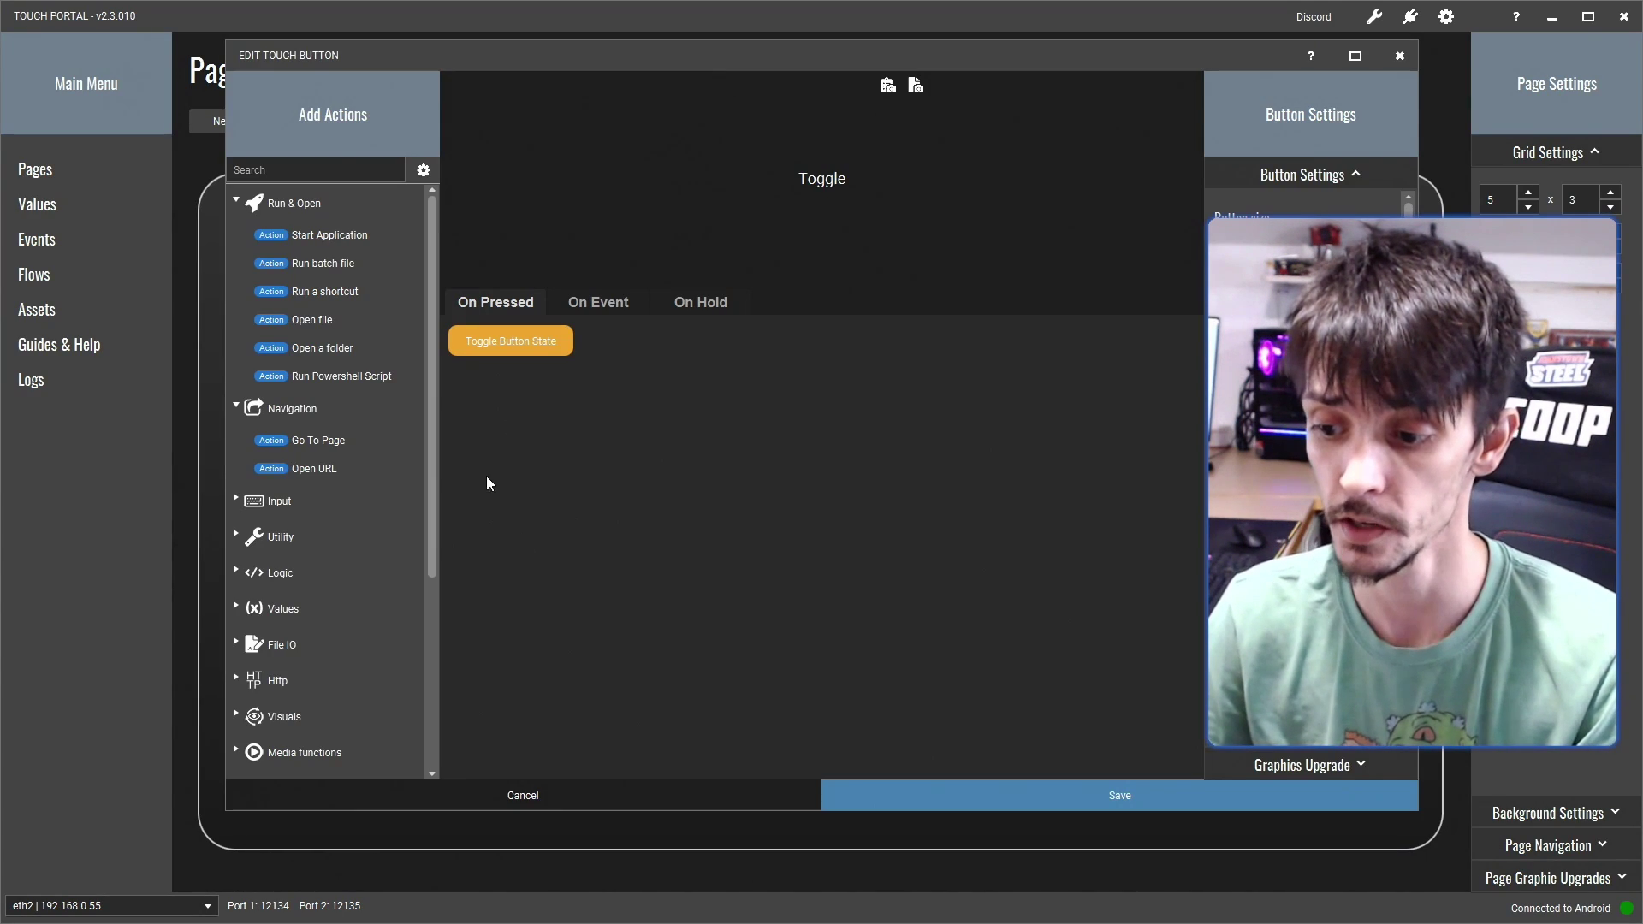
{"action": "left_click", "coordinate": [598, 301]}
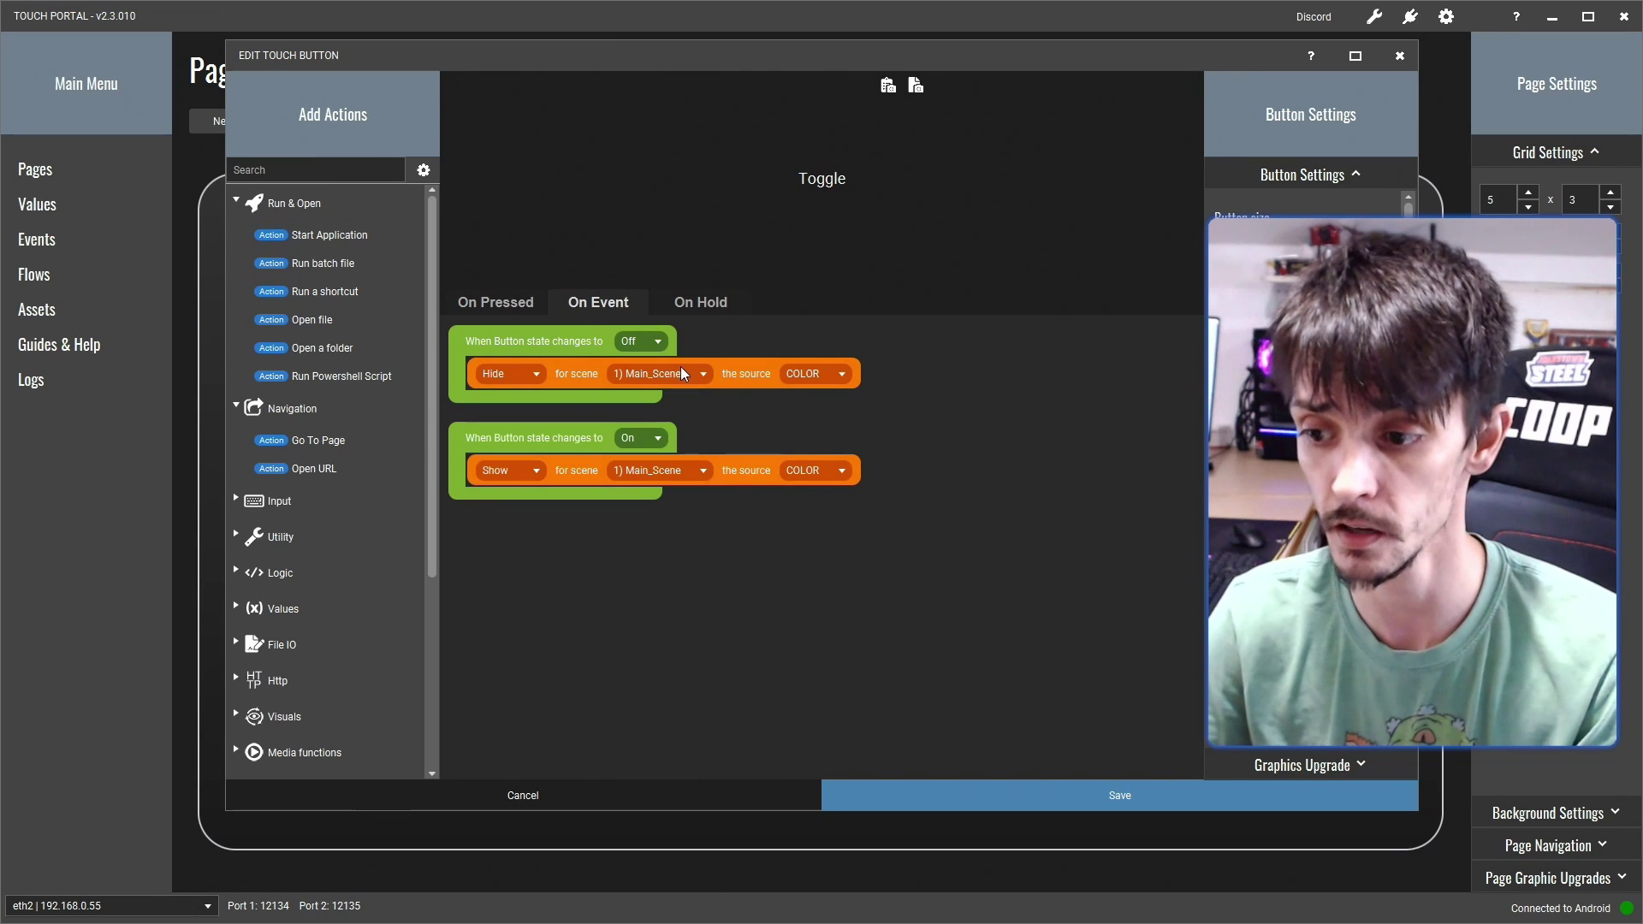
Add a Change Button Visuals action to the Off event that changes both background colors to red #b31a1a
{"action": "left_click", "coordinate": [299, 162]}
{"action": "type", "text": "visual"}
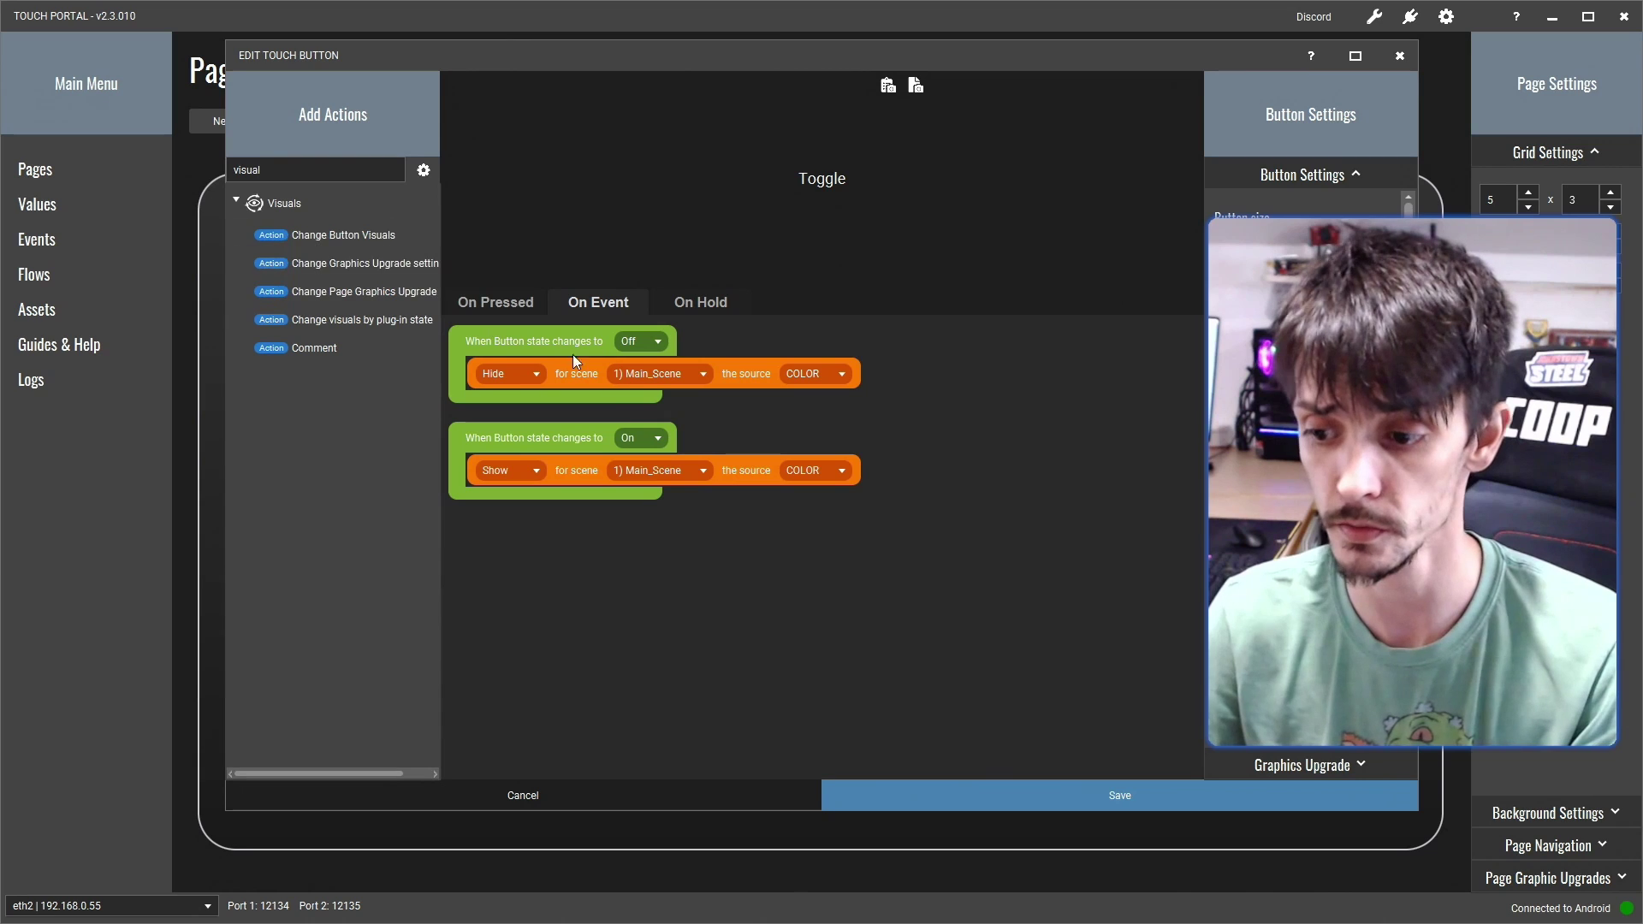
{"action": "double_click", "coordinate": [361, 238]}
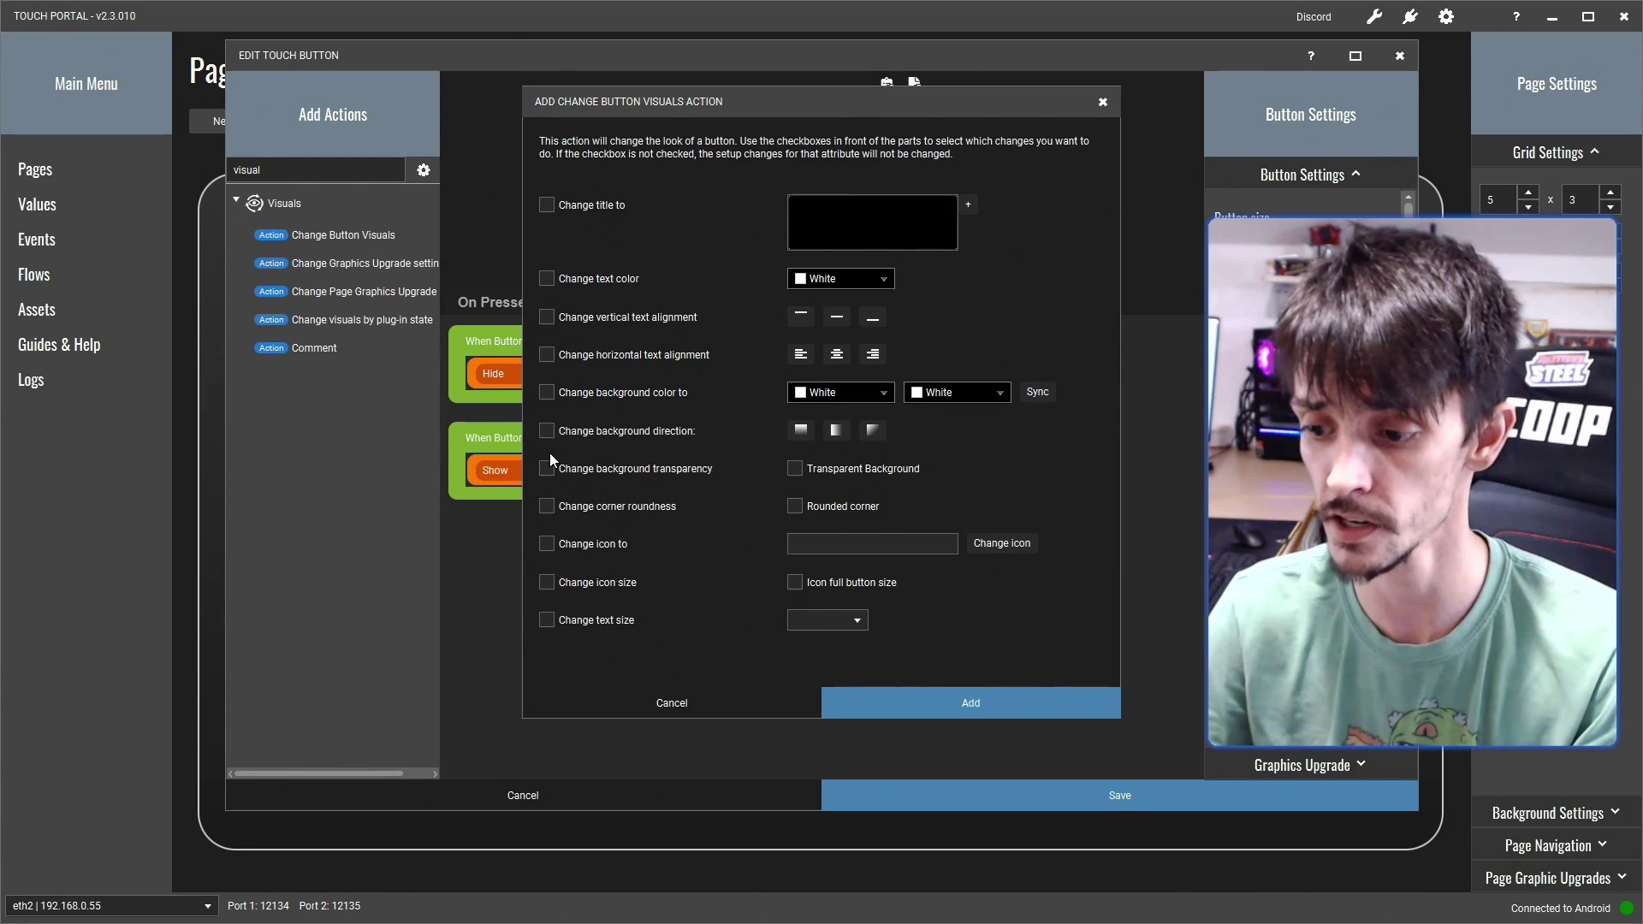
{"action": "left_click", "coordinate": [871, 391]}
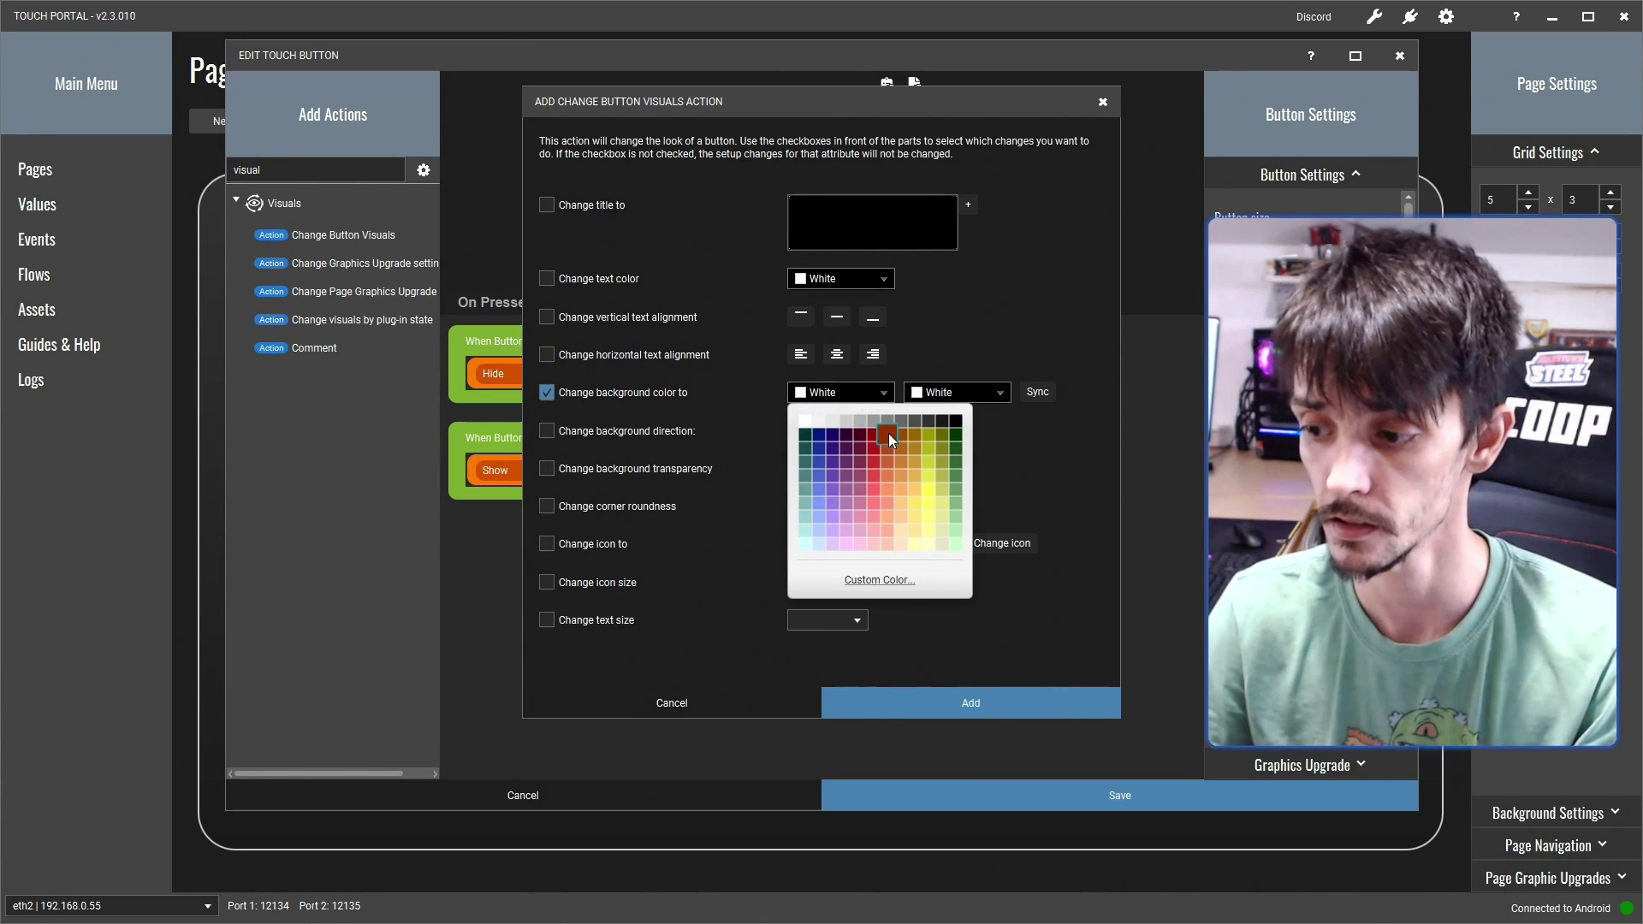
{"action": "left_click", "coordinate": [878, 449]}
{"action": "left_click", "coordinate": [952, 392]}
{"action": "left_click", "coordinate": [989, 446]}
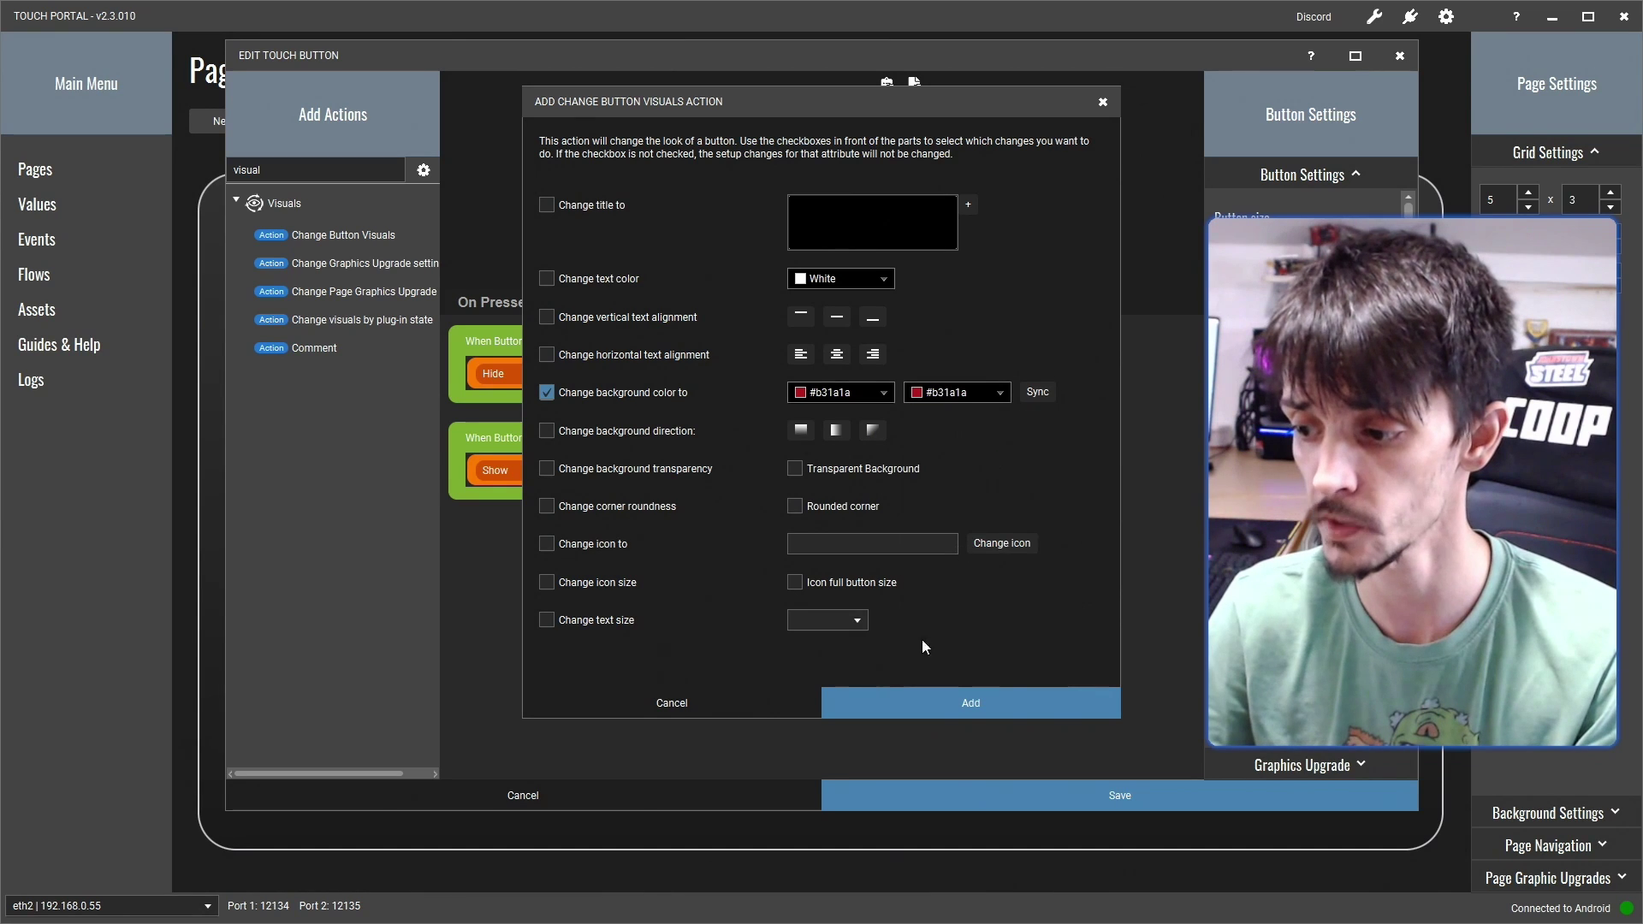
{"action": "left_click", "coordinate": [916, 691]}
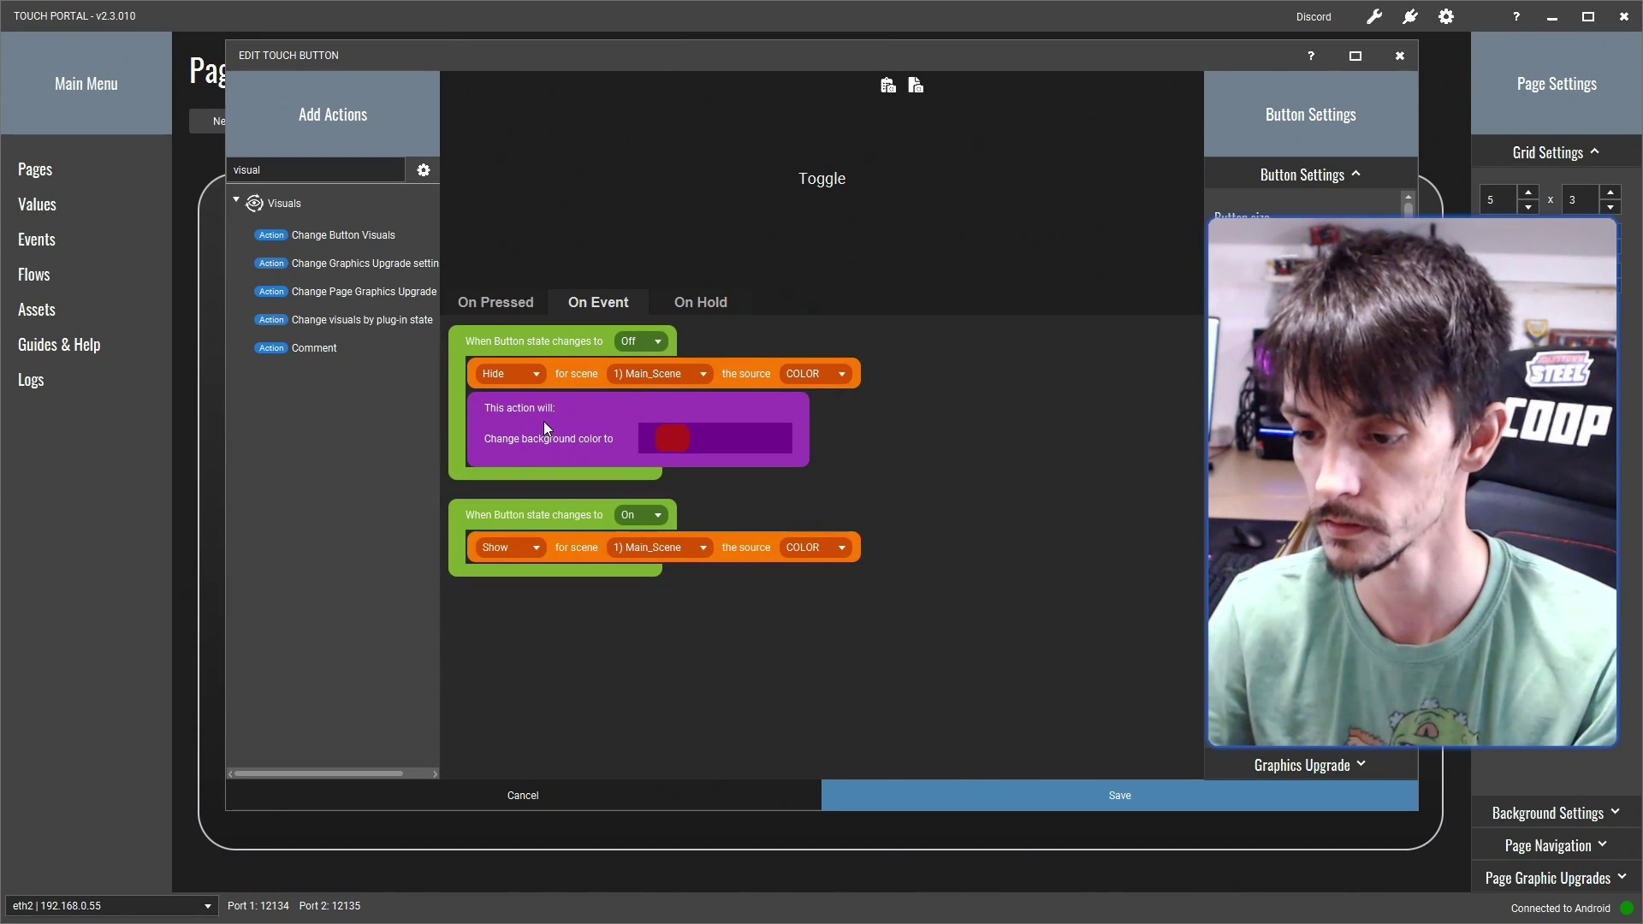
Copy the background color action from the Off event and paste it under Show in the On event
{"action": "left_click", "coordinate": [543, 421]}
{"action": "right_click", "coordinate": [527, 569]}
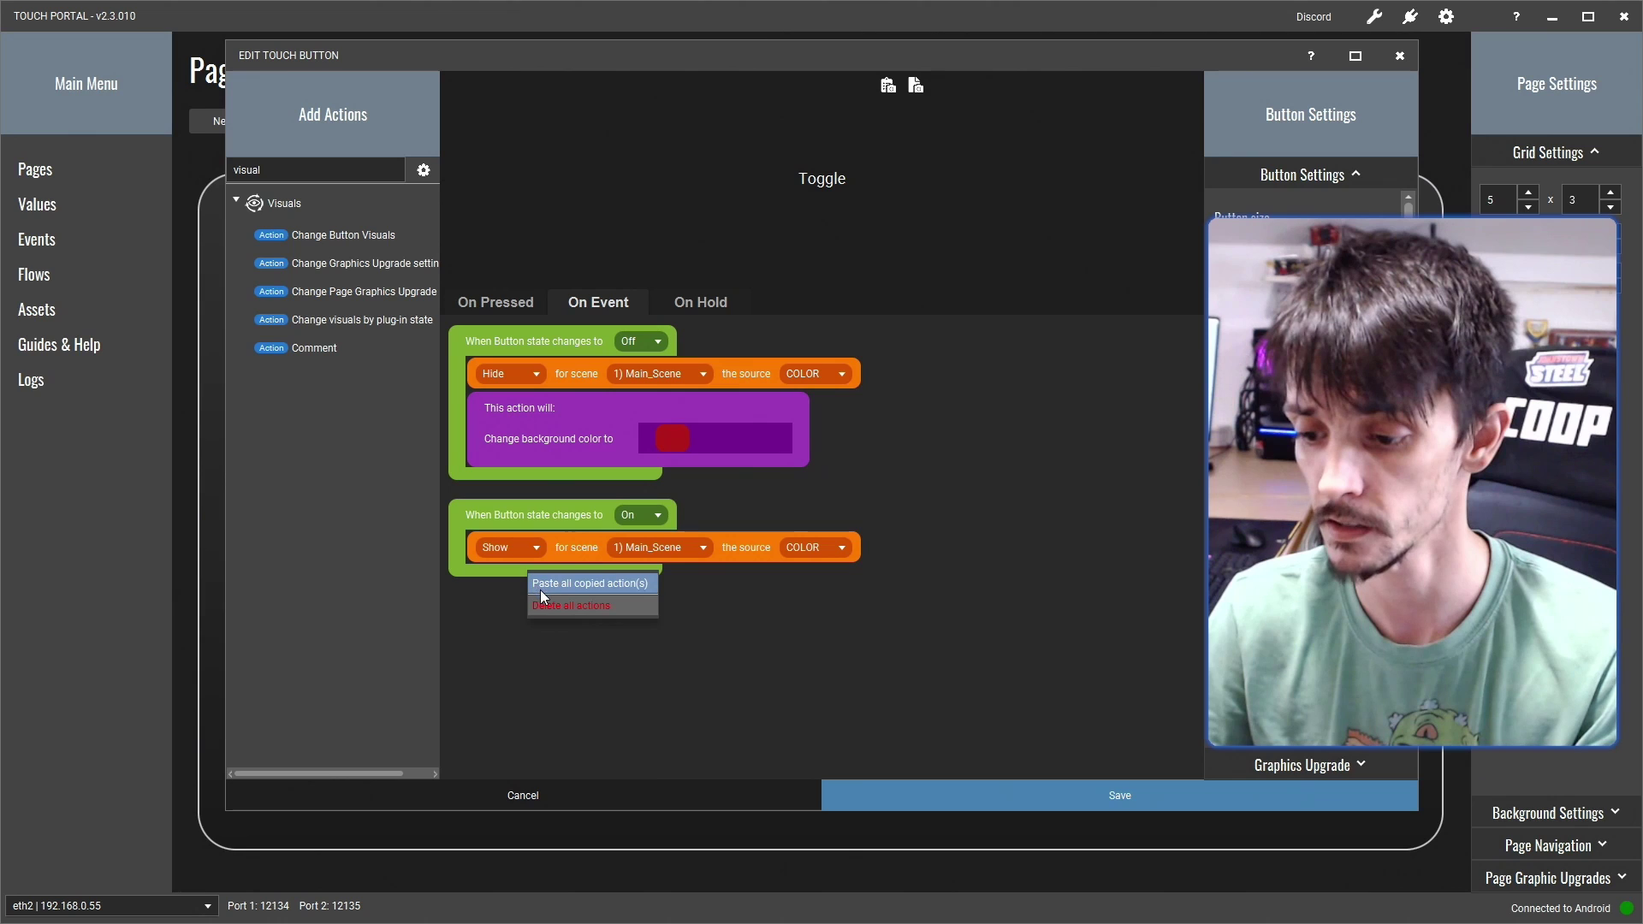
{"action": "left_click", "coordinate": [546, 585]}
Change the On event's background colors to a dark-to-light green gradient and save the Toggle button
{"action": "double_click", "coordinate": [623, 593]}
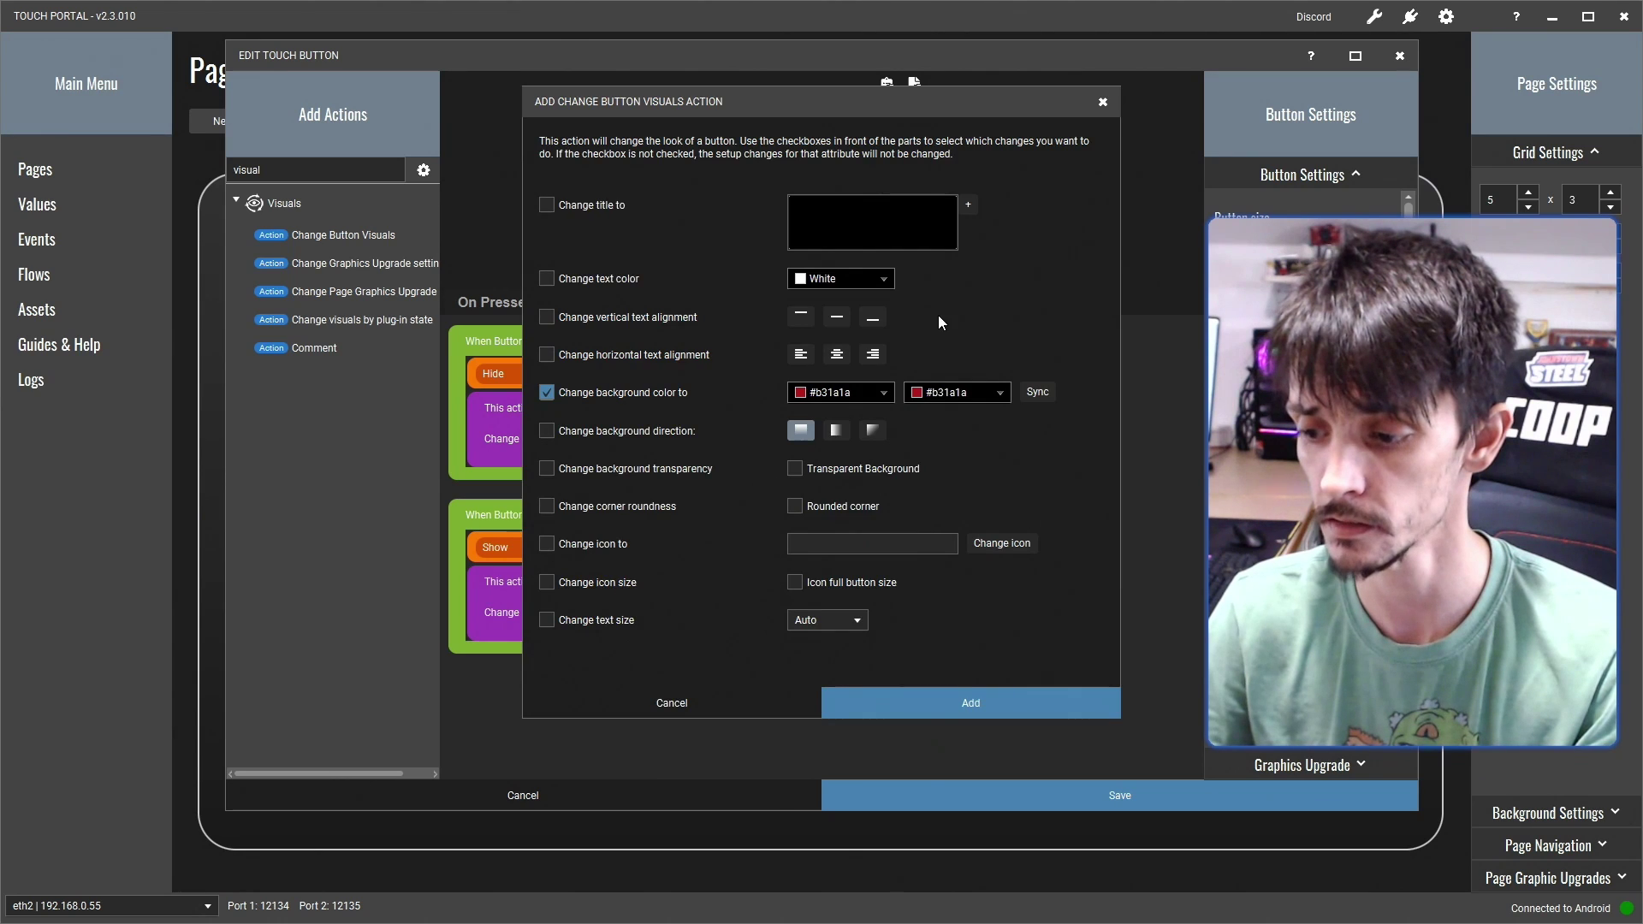
{"action": "left_click", "coordinate": [885, 392]}
{"action": "left_click", "coordinate": [948, 456]}
{"action": "left_click", "coordinate": [999, 396]}
{"action": "left_click", "coordinate": [1068, 517]}
{"action": "left_click", "coordinate": [968, 702]}
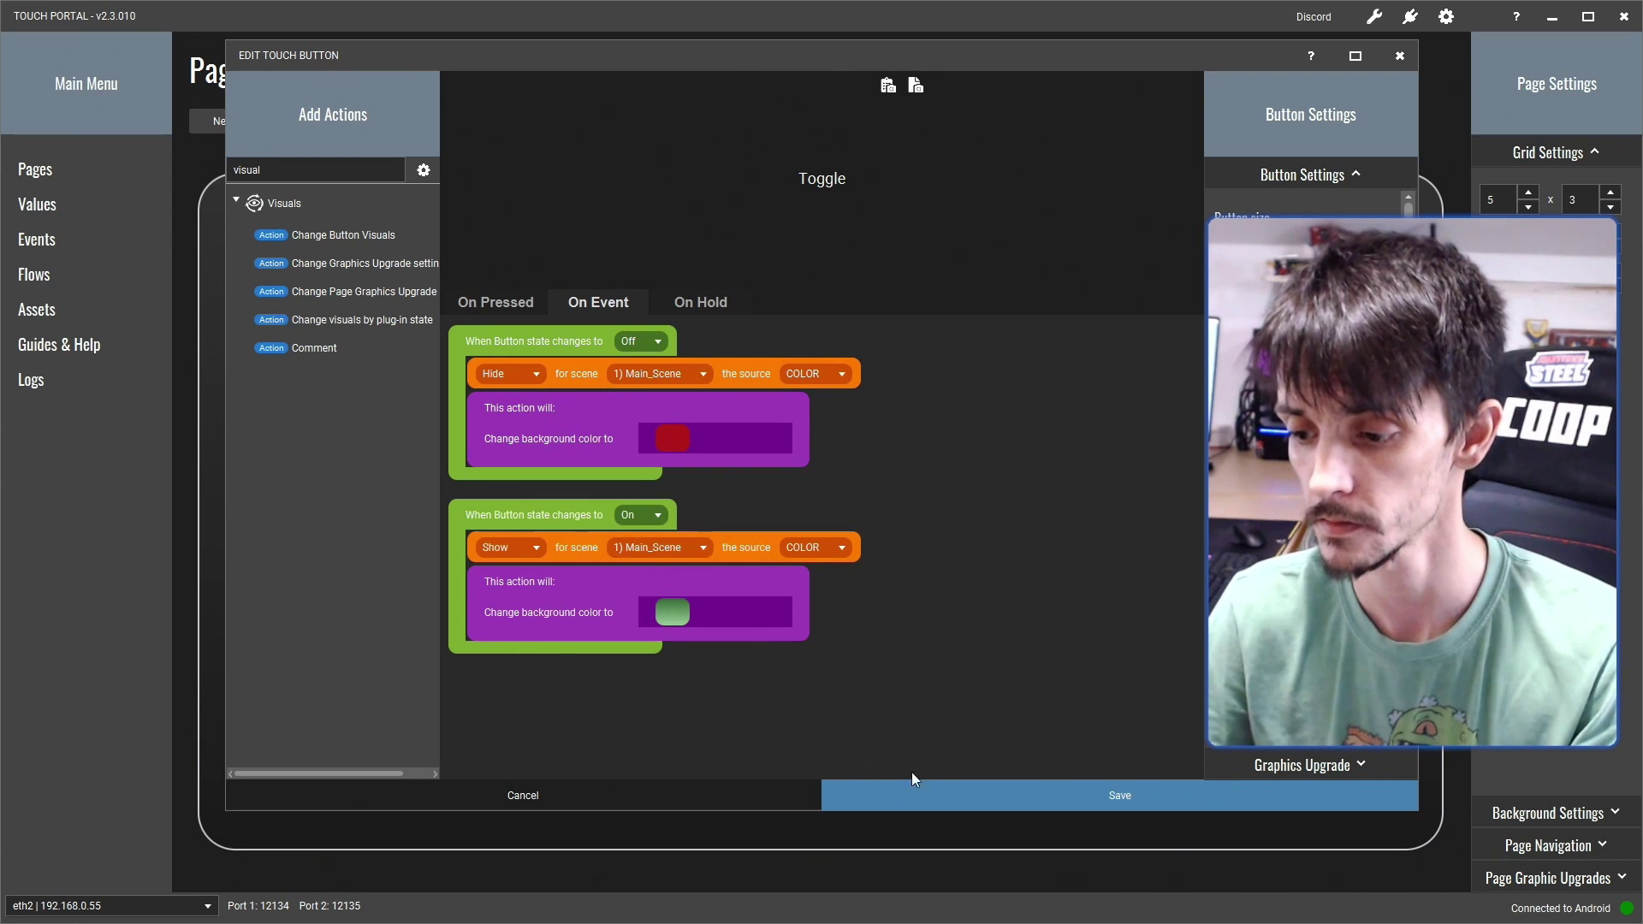
{"action": "left_click", "coordinate": [950, 784]}
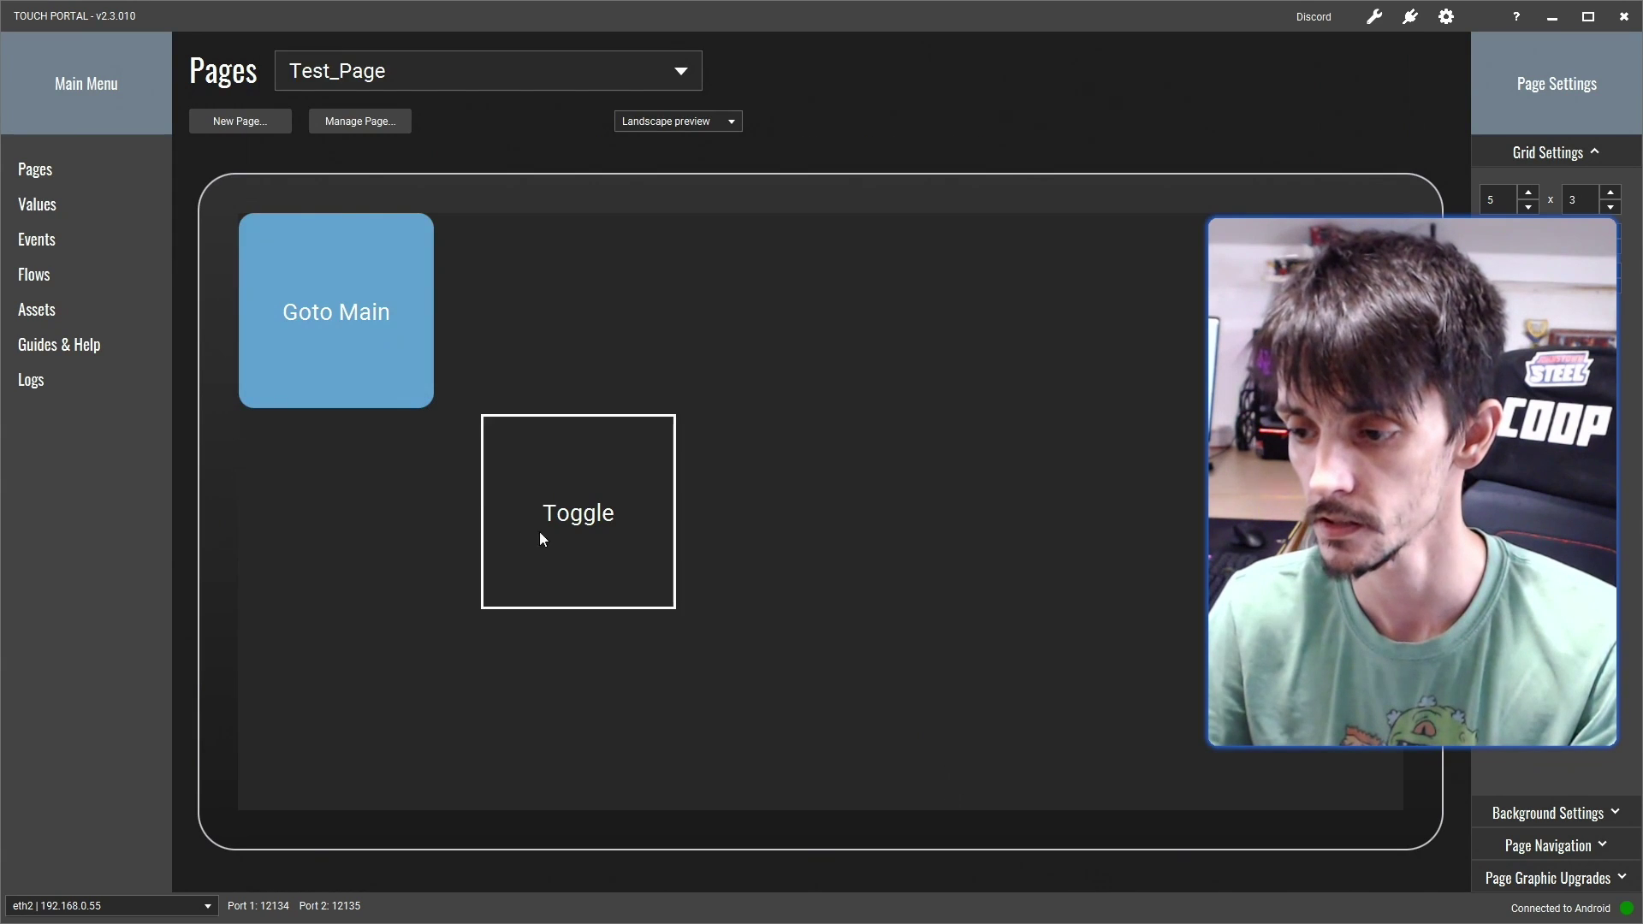
Minimize Touch Portal and test the Toggle button's color change and source visibility from the tablet mirror window
{"action": "left_click", "coordinate": [1545, 18]}
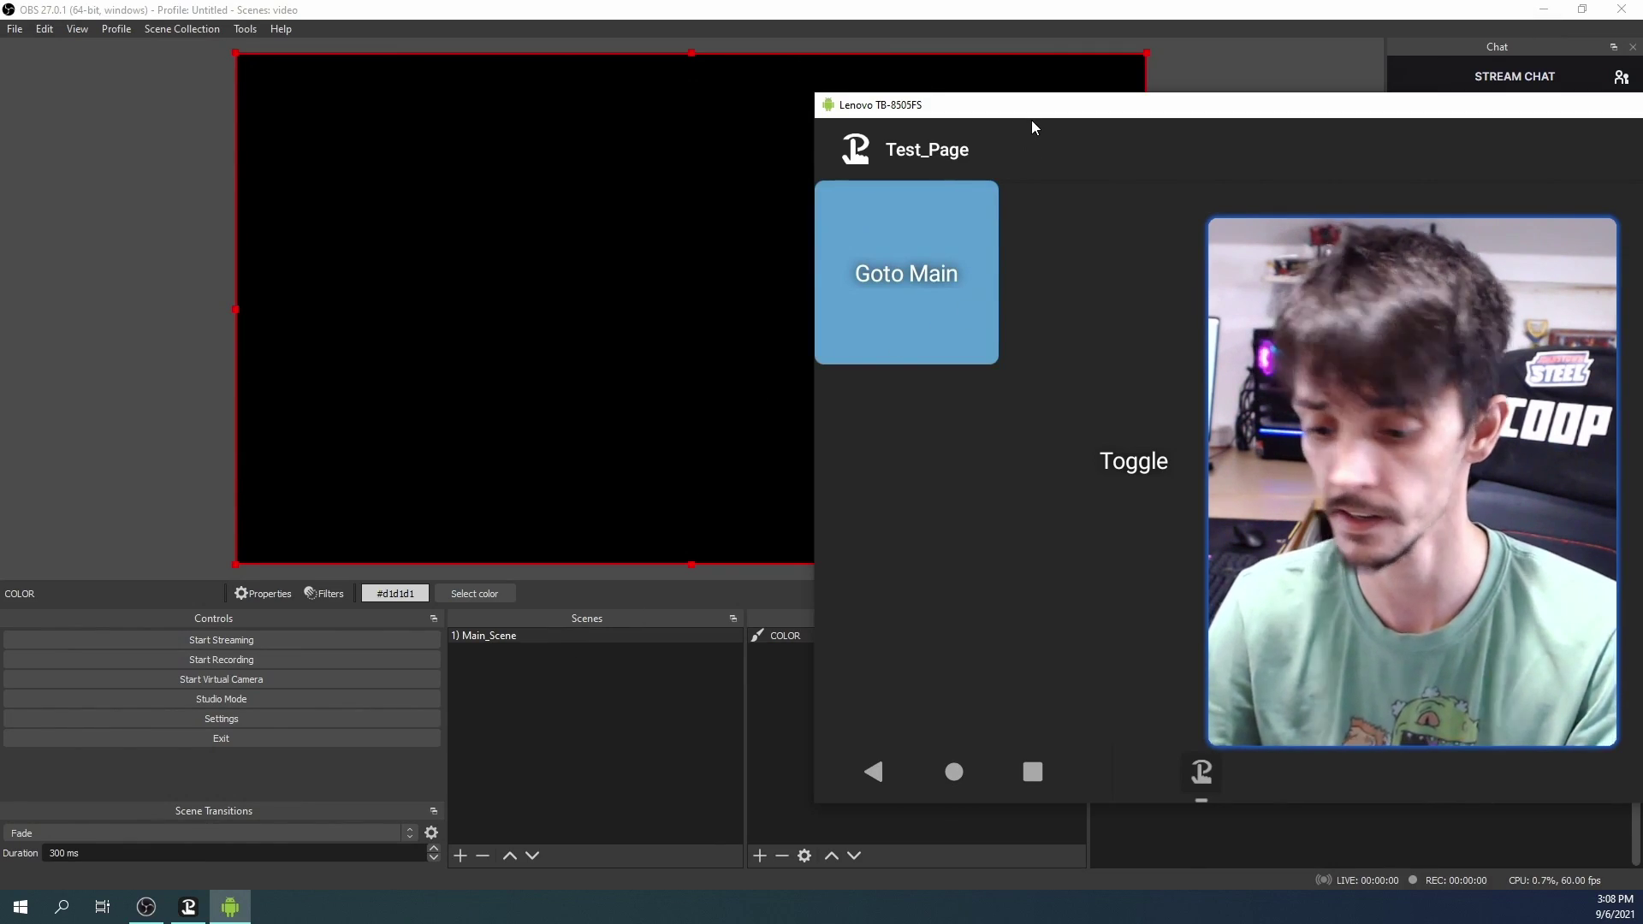
{"action": "left_click", "coordinate": [1140, 461]}
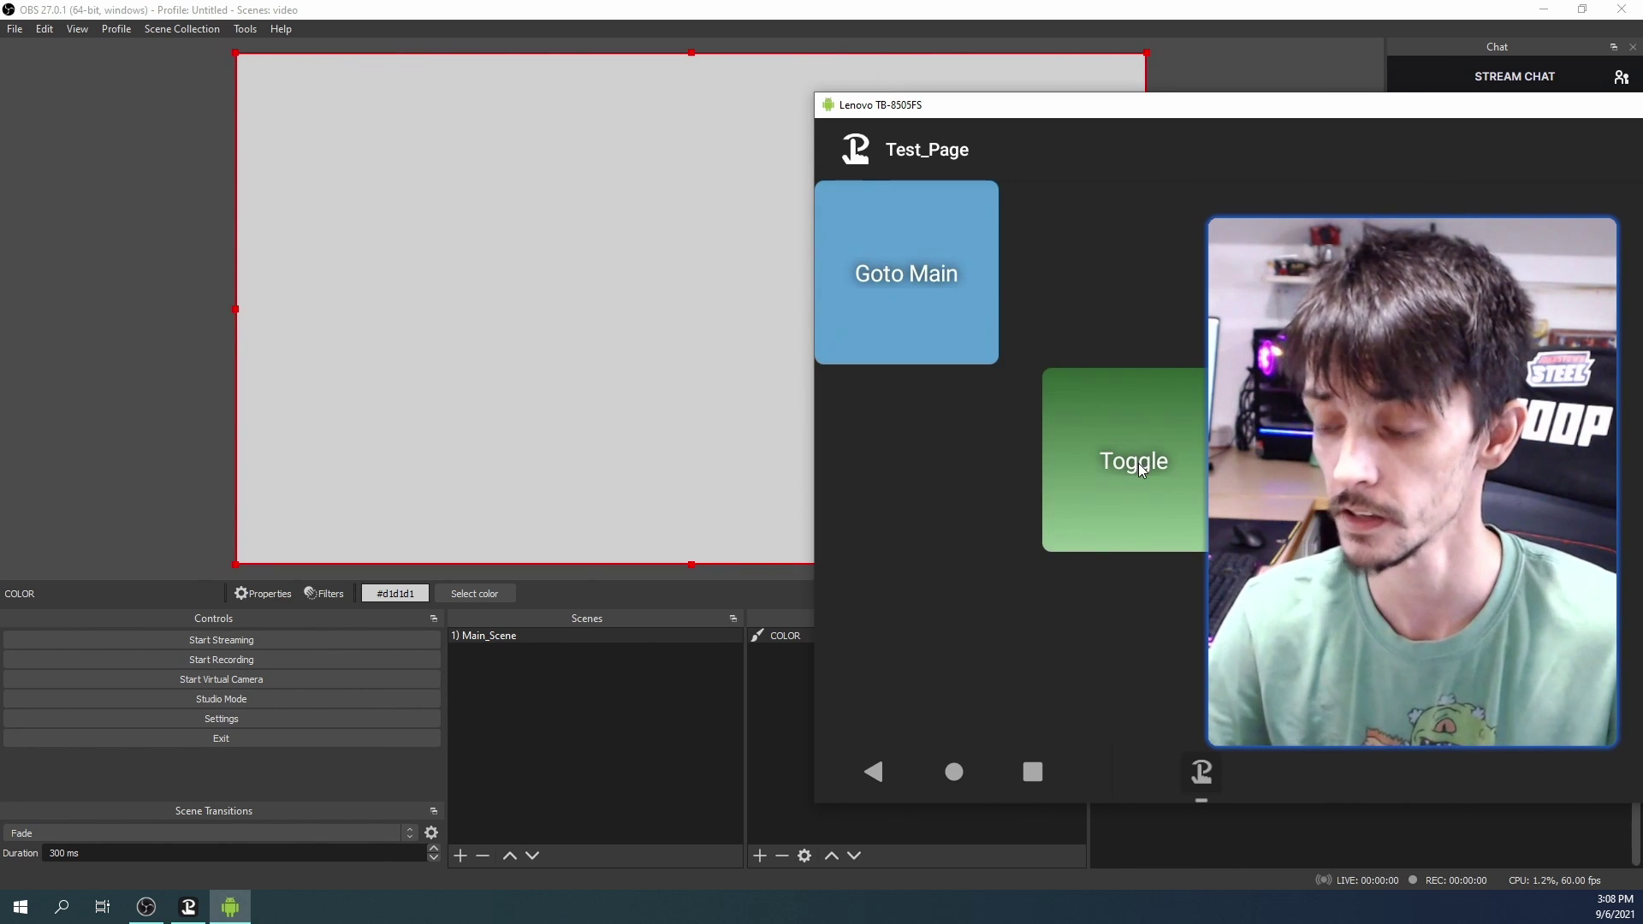
{"action": "left_click", "coordinate": [1132, 465]}
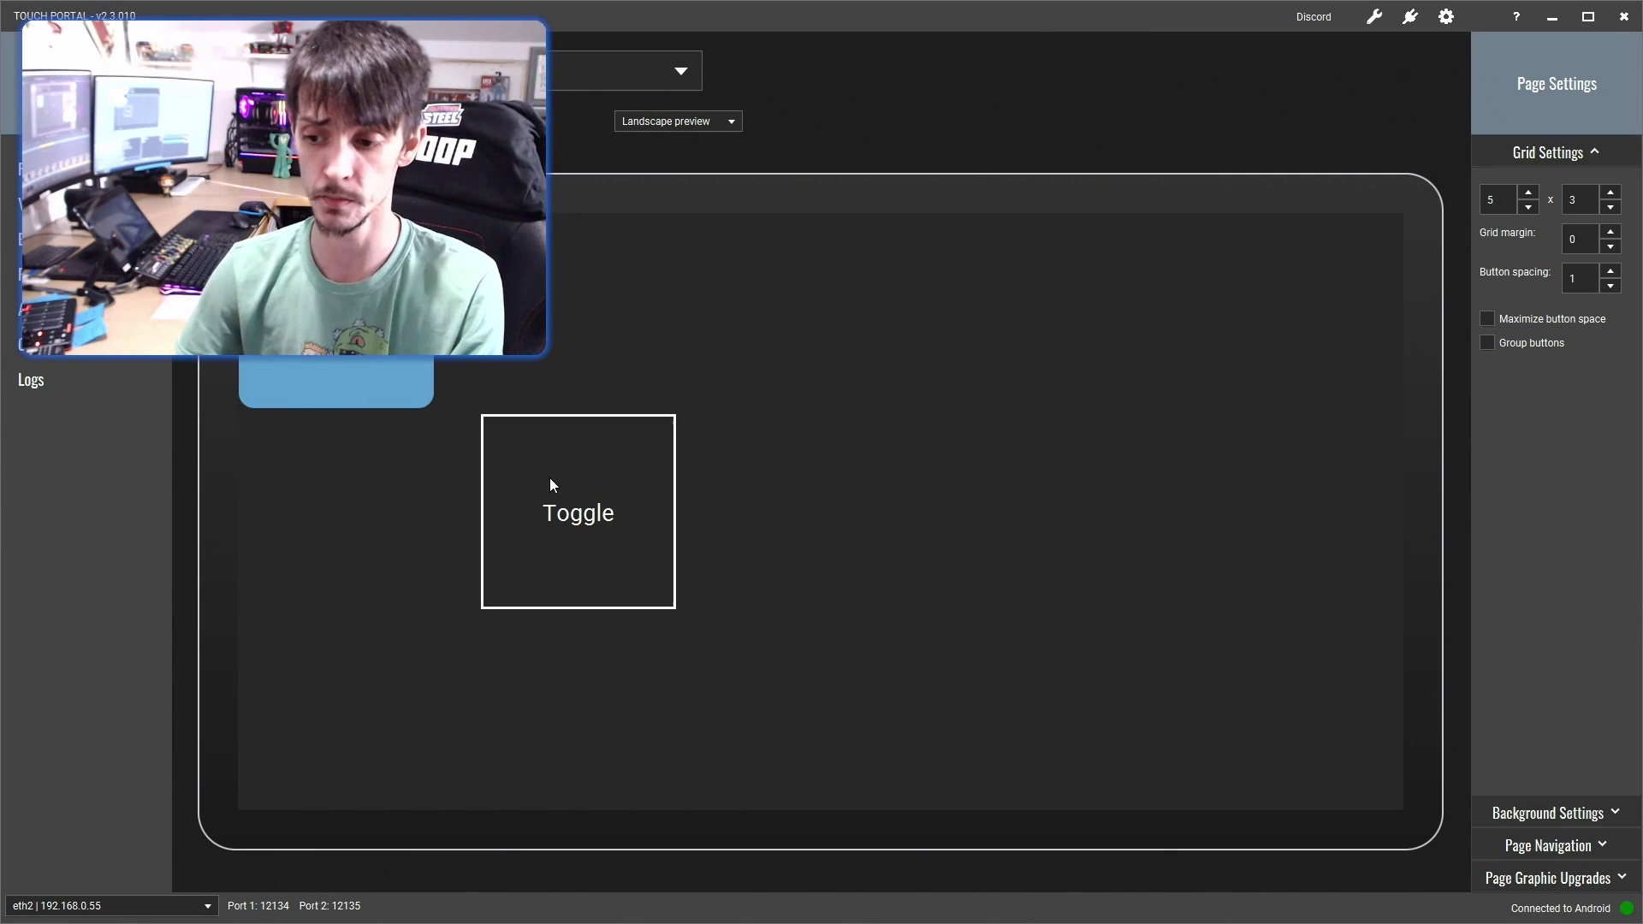
Move the Toggle button up one row beside Goto Main and copy its button ID from the Button Logic setup
{"action": "left_click_drag", "start_coordinate": [552, 486], "coordinate": [550, 366]}
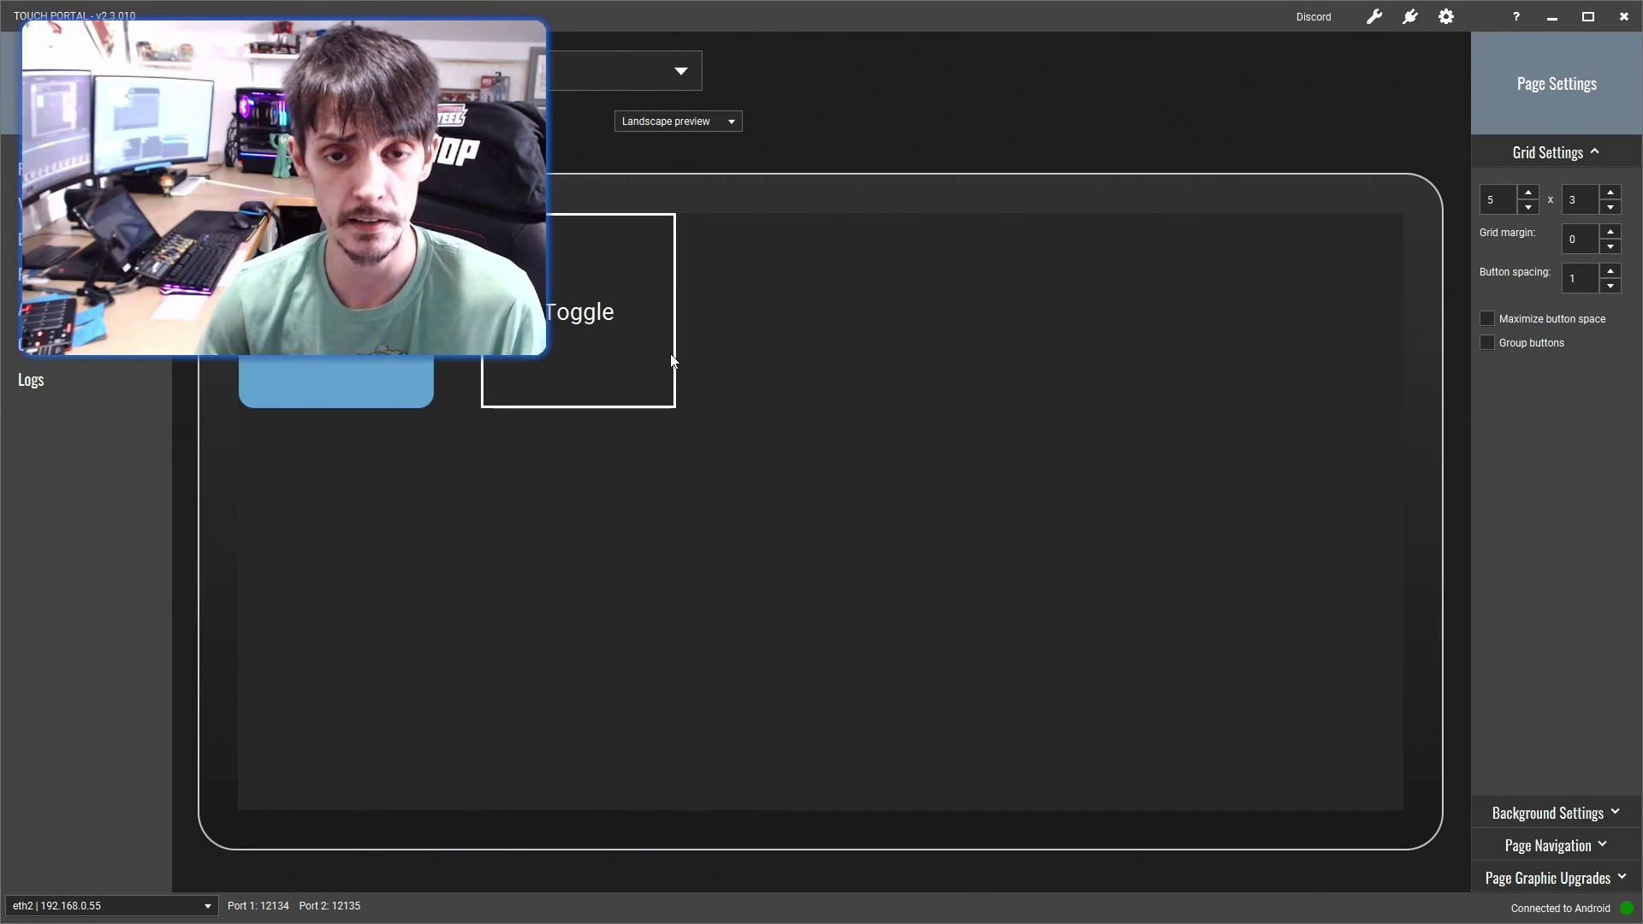
{"action": "left_click", "coordinate": [674, 353]}
{"action": "scroll", "coordinate": [1302, 567], "scroll_direction": "down", "scroll_amount": 3}
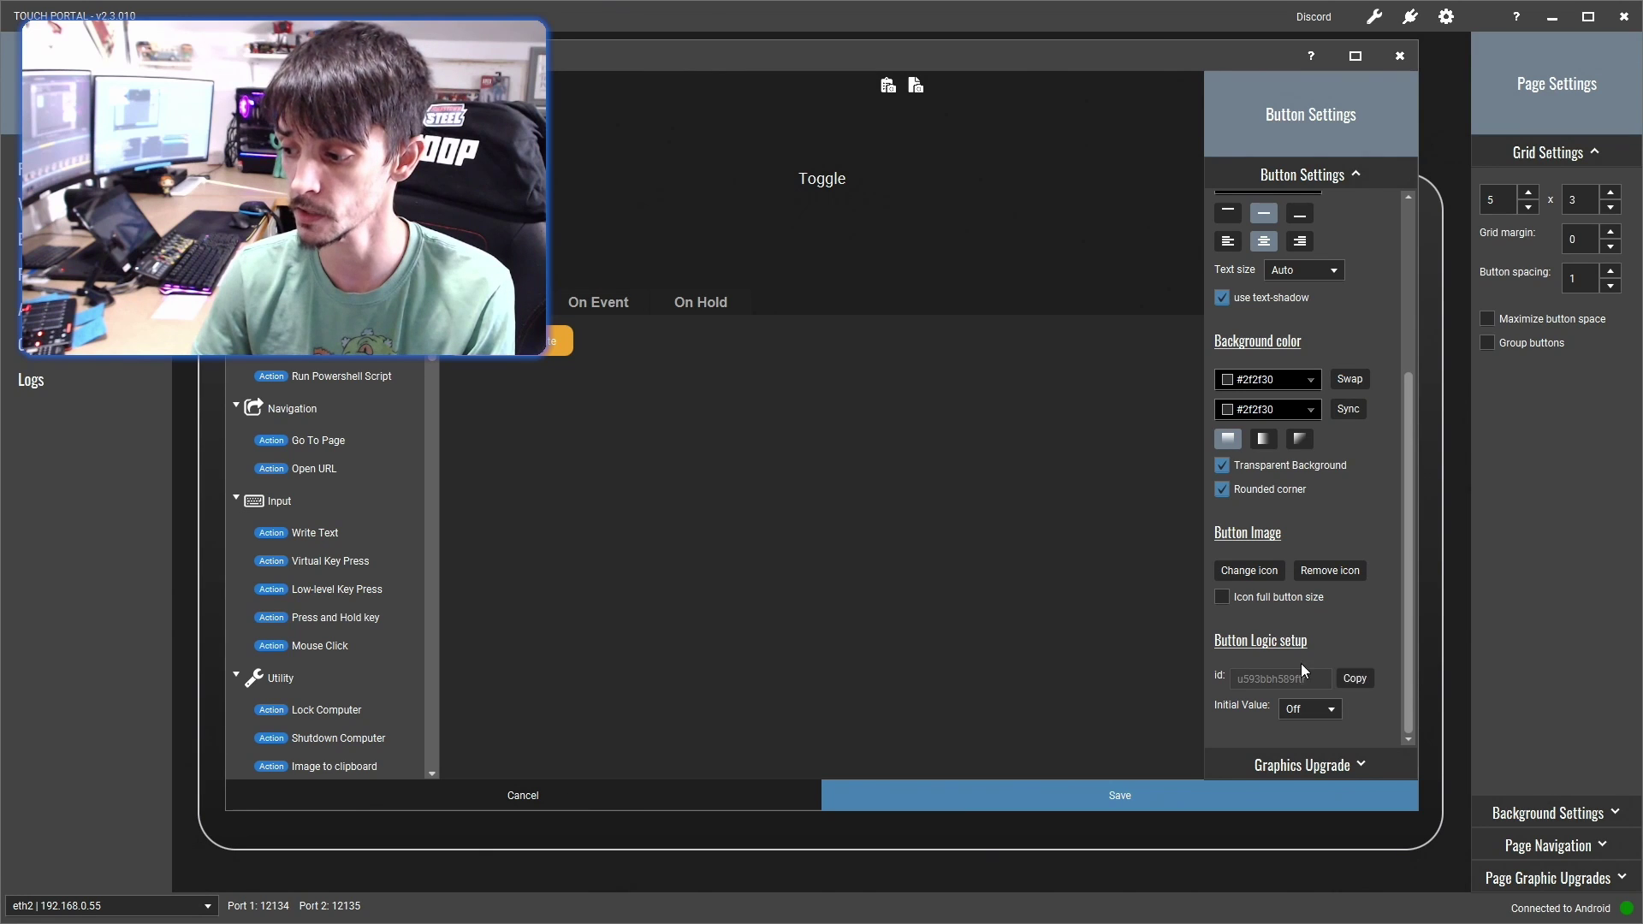
{"action": "left_click", "coordinate": [878, 802]}
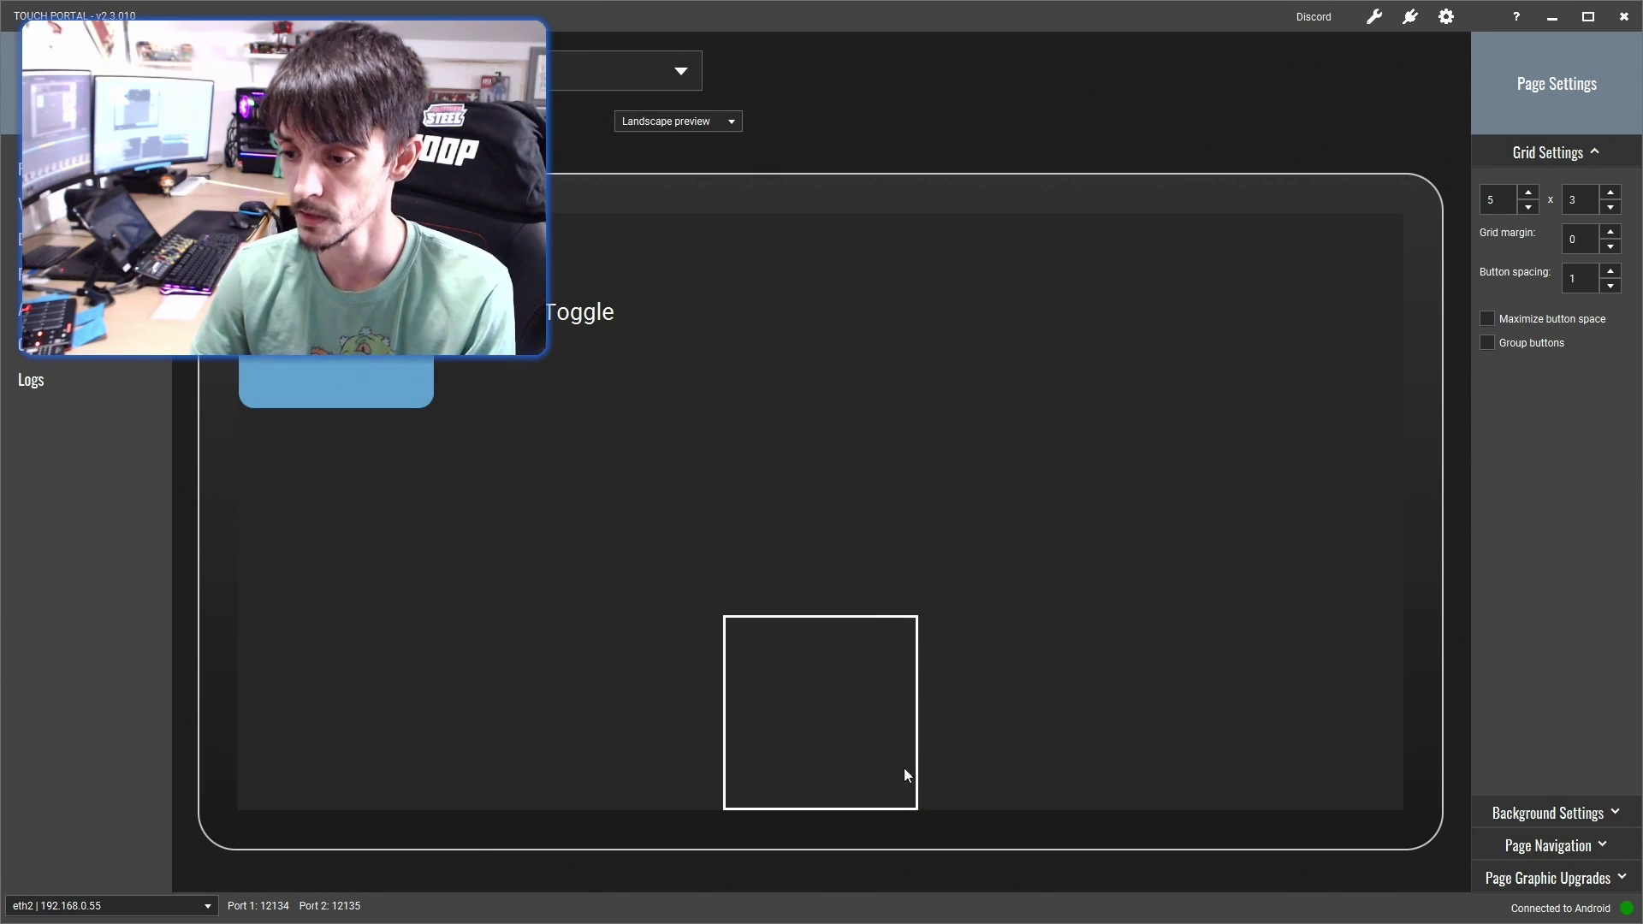
Create a button beside Toggle titled "button off" that sets the state to Off for the copied Toggle button ID, and save it
{"action": "left_click", "coordinate": [834, 354]}
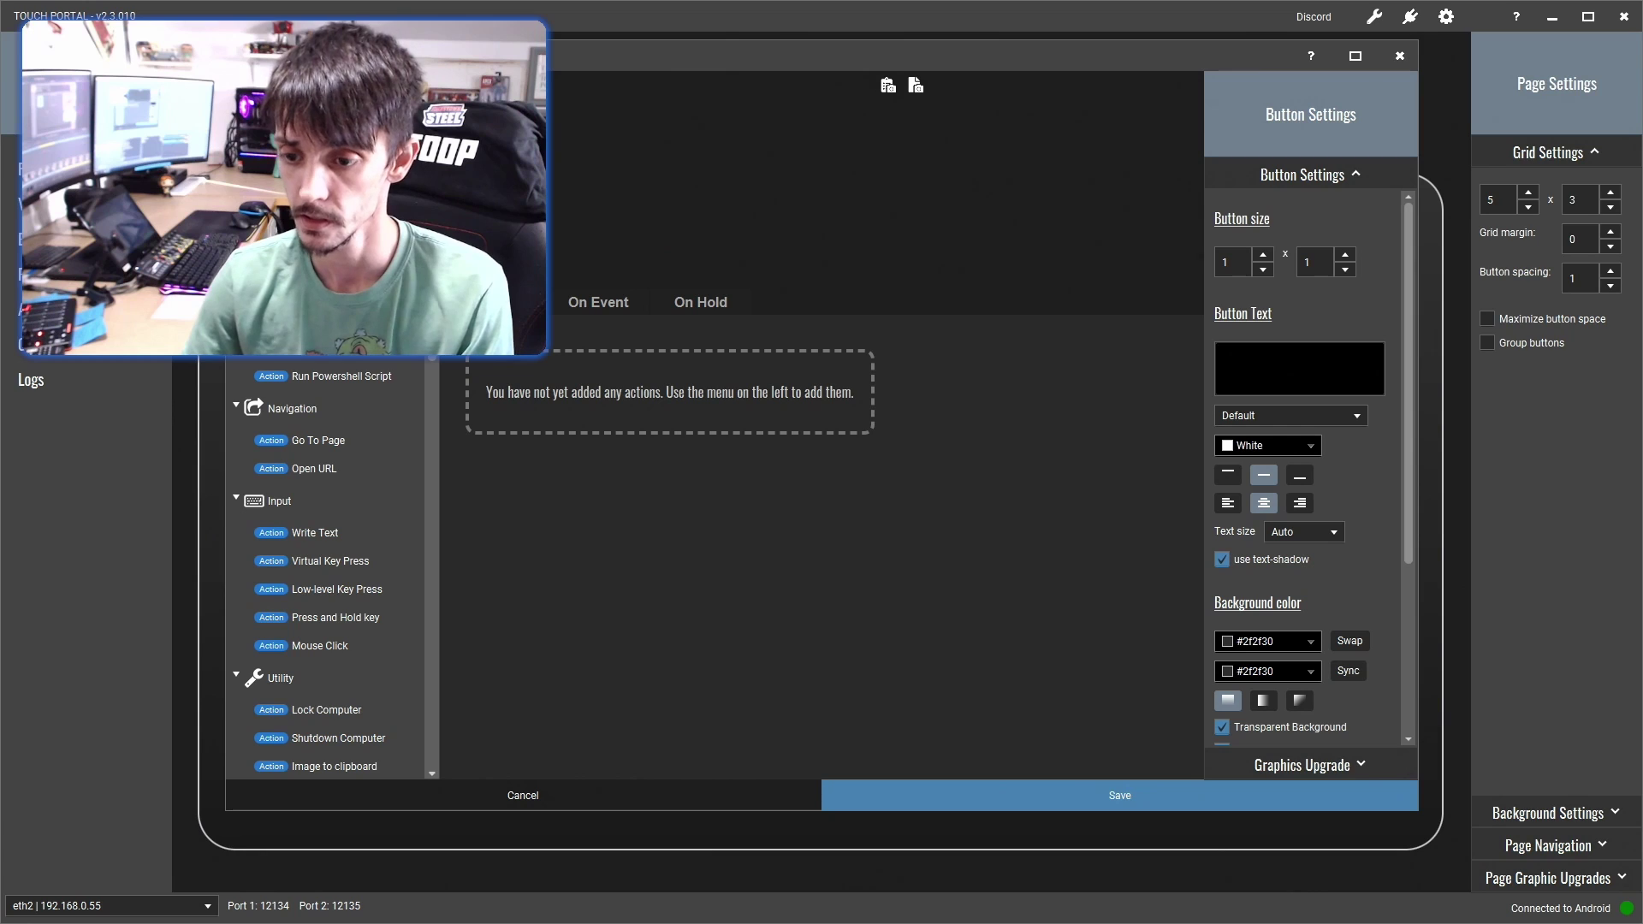
{"action": "scroll", "coordinate": [325, 565], "scroll_direction": "down", "scroll_amount": 5}
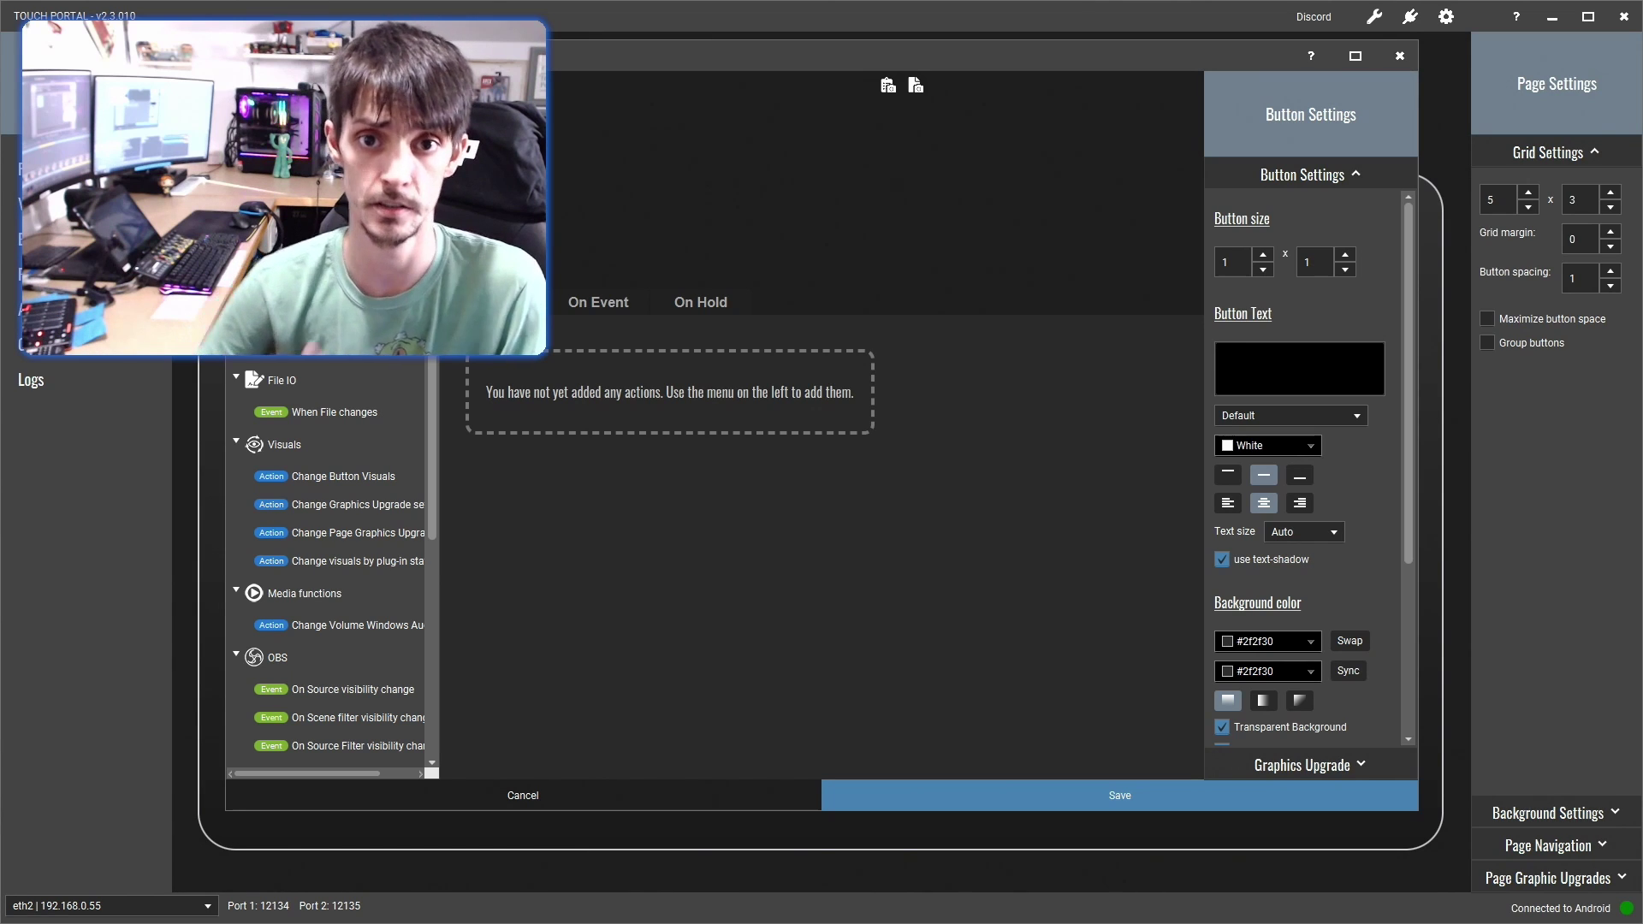
{"action": "left_click", "coordinate": [338, 348]}
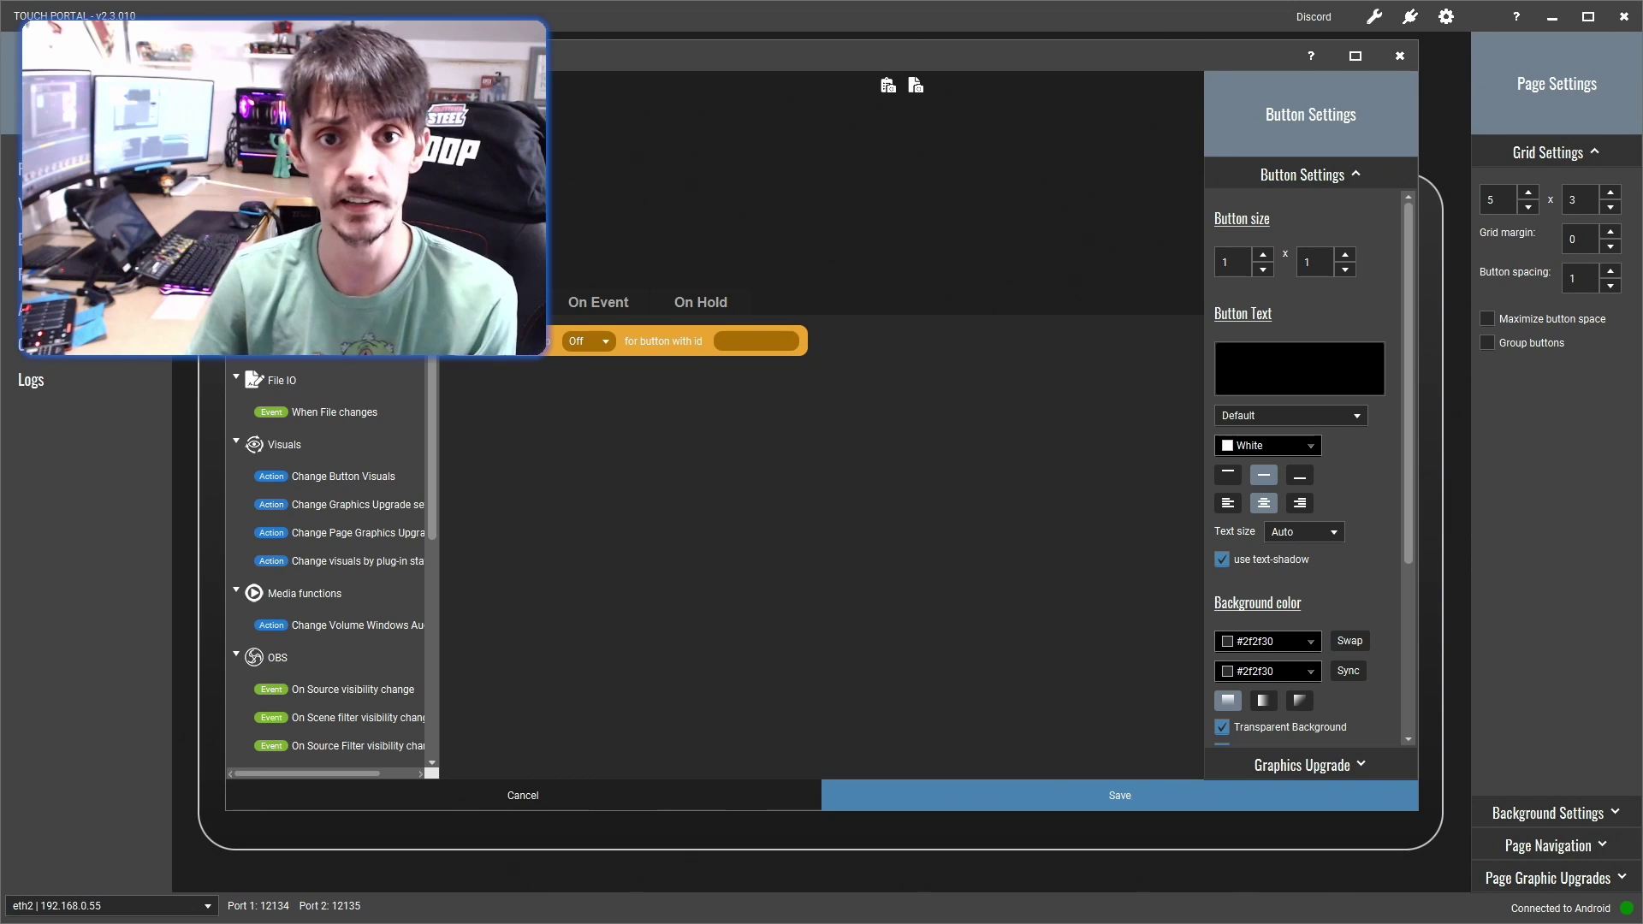
{"action": "left_click", "coordinate": [747, 340]}
{"action": "key", "text": "ctrl+v"}
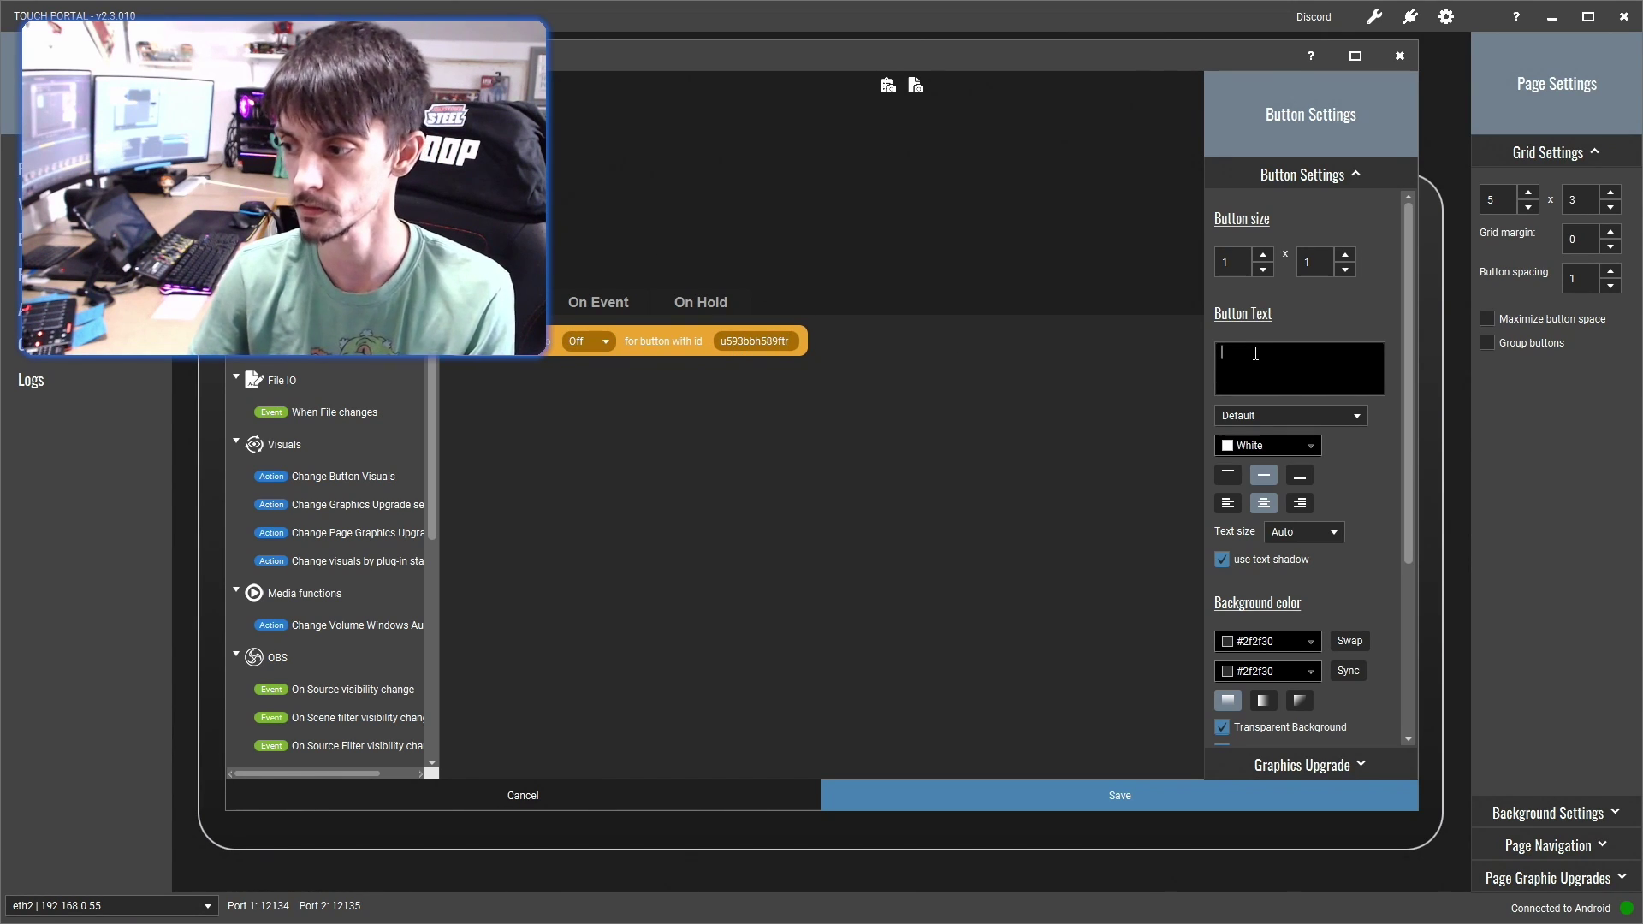
{"action": "type", "text": "button off"}
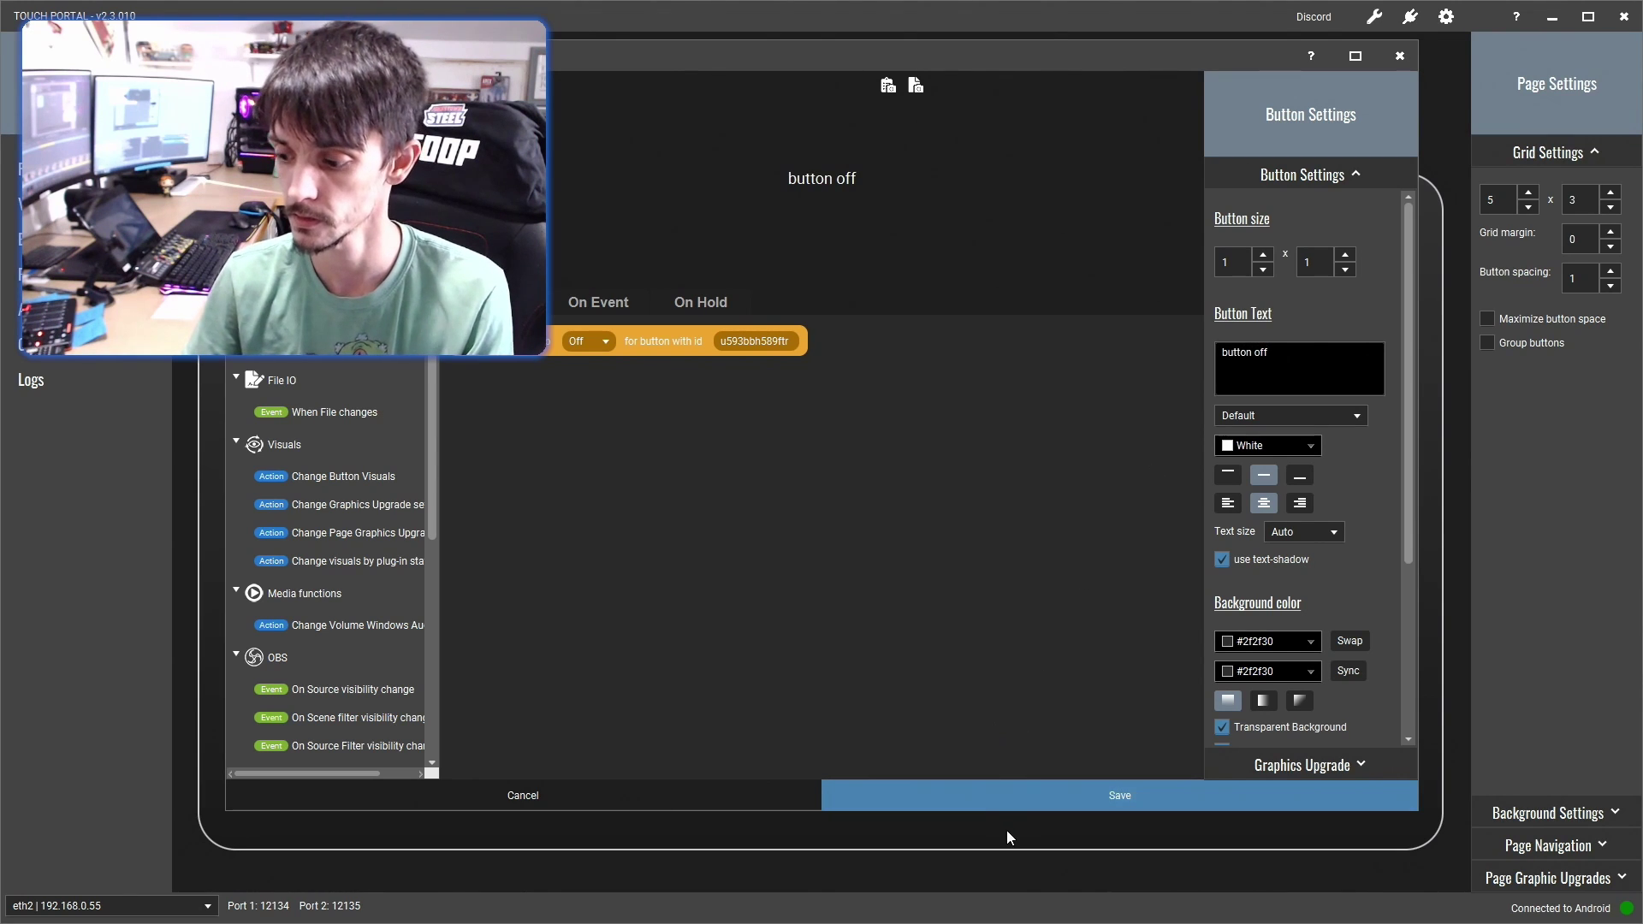
{"action": "left_click", "coordinate": [1034, 792]}
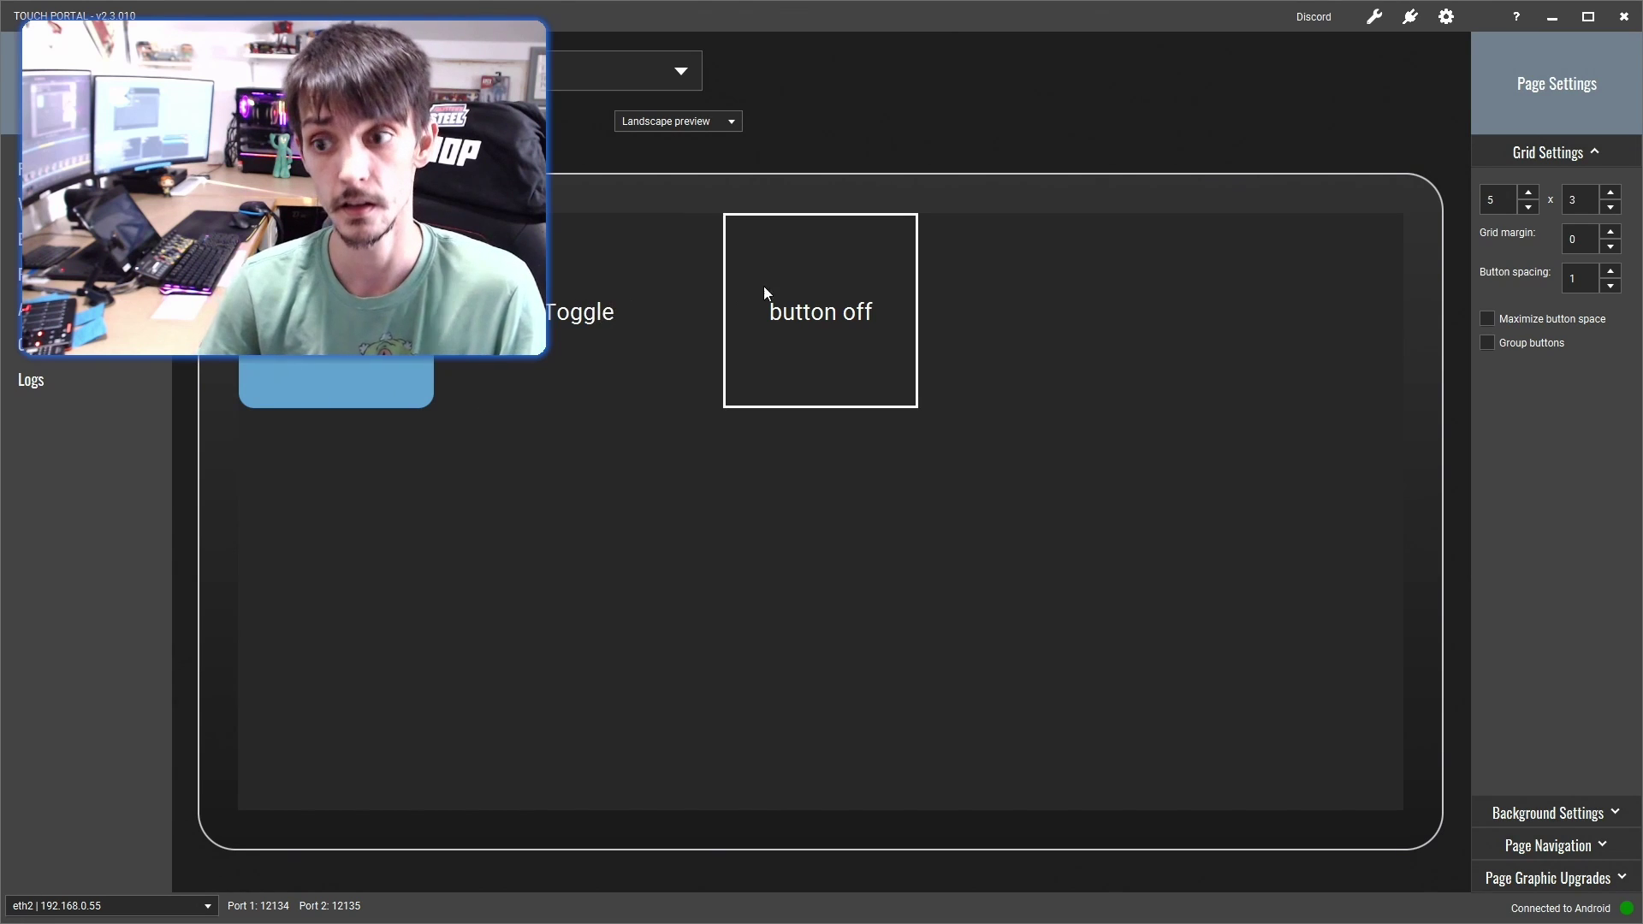
Switch to the Lenovo tablet mirror window over OBS and test turning the source on with Toggle and off with "button off"
{"action": "left_click", "coordinate": [1553, 17]}
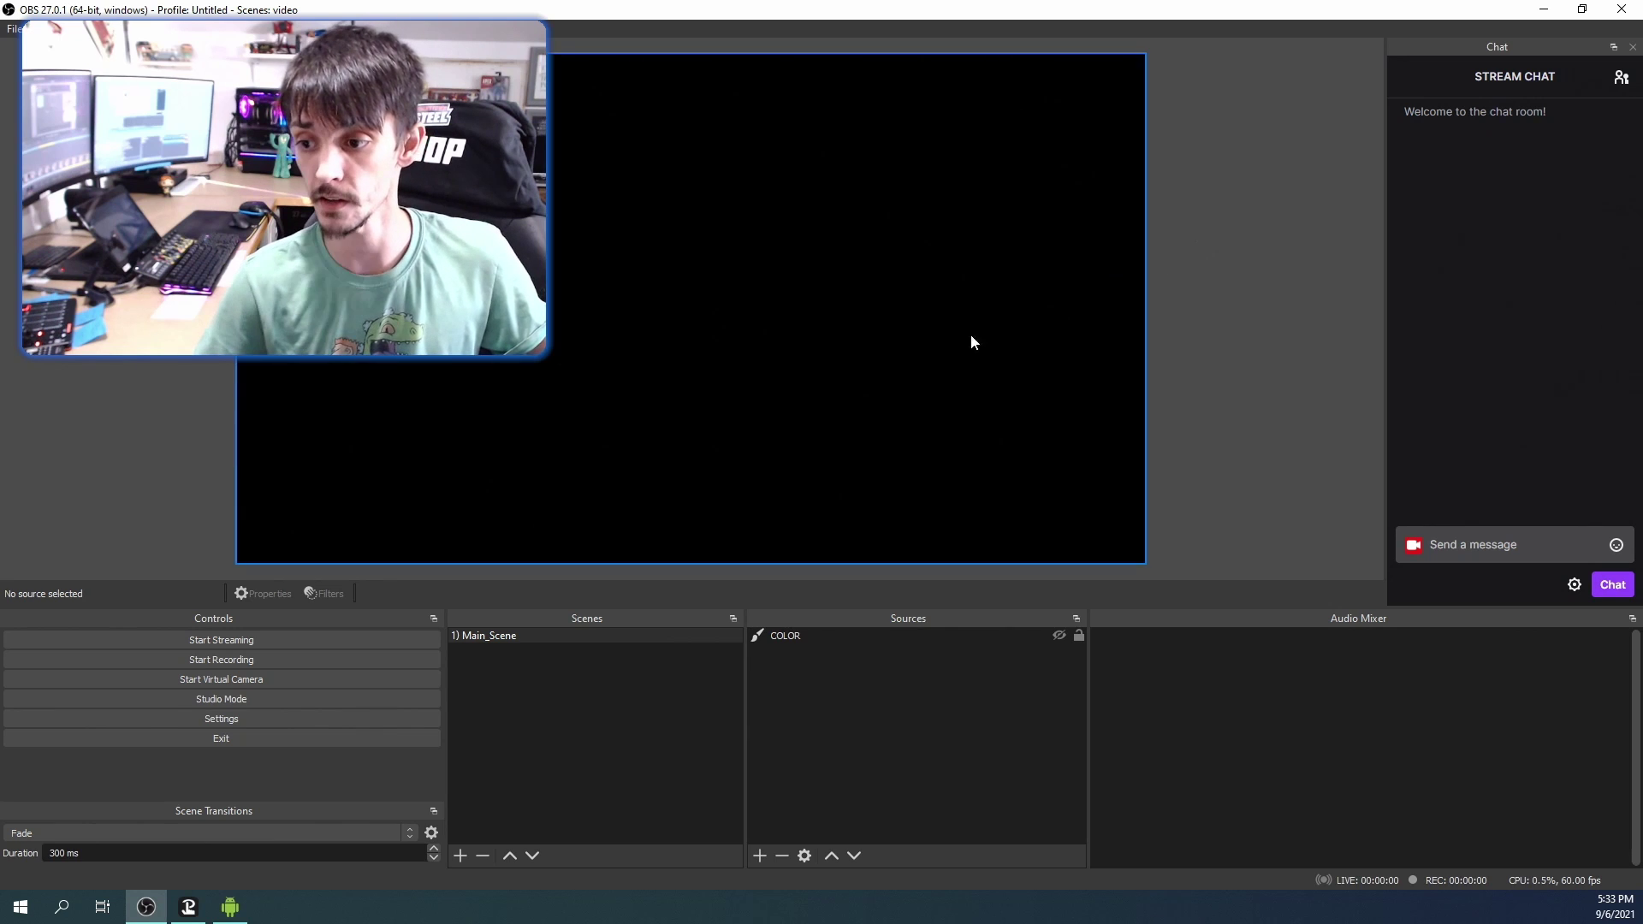
{"action": "left_click", "coordinate": [230, 907]}
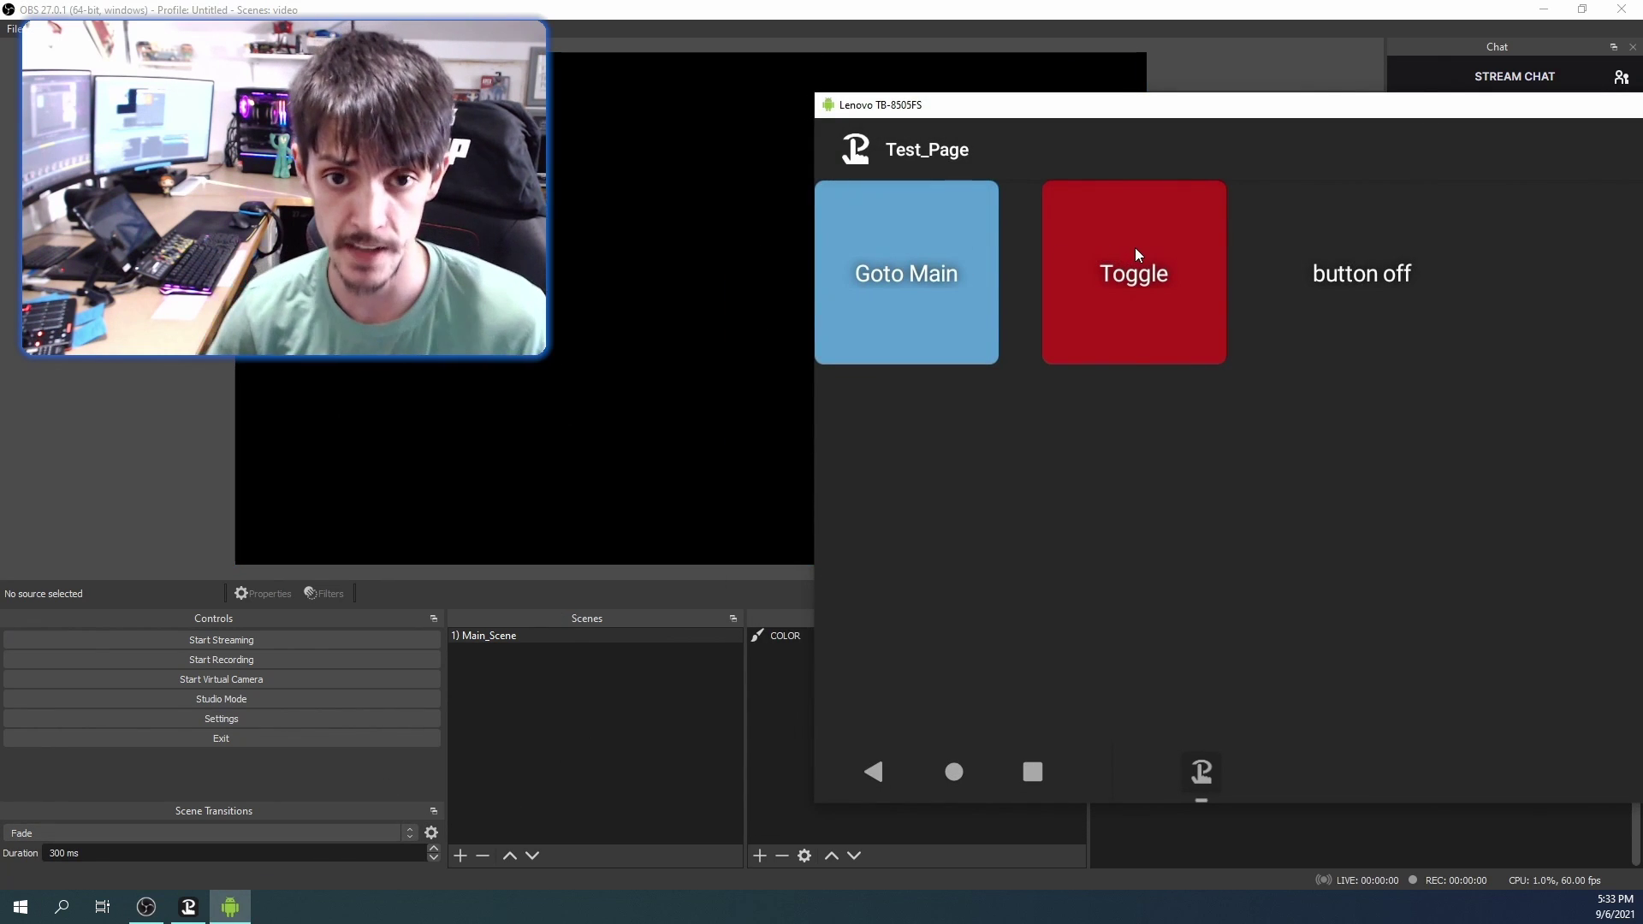
{"action": "mouse_move", "coordinate": [1146, 116]}
{"action": "left_mouse_down"}
{"action": "mouse_move", "coordinate": [898, 191]}
{"action": "mouse_move", "coordinate": [1125, 130]}
{"action": "left_mouse_up"}
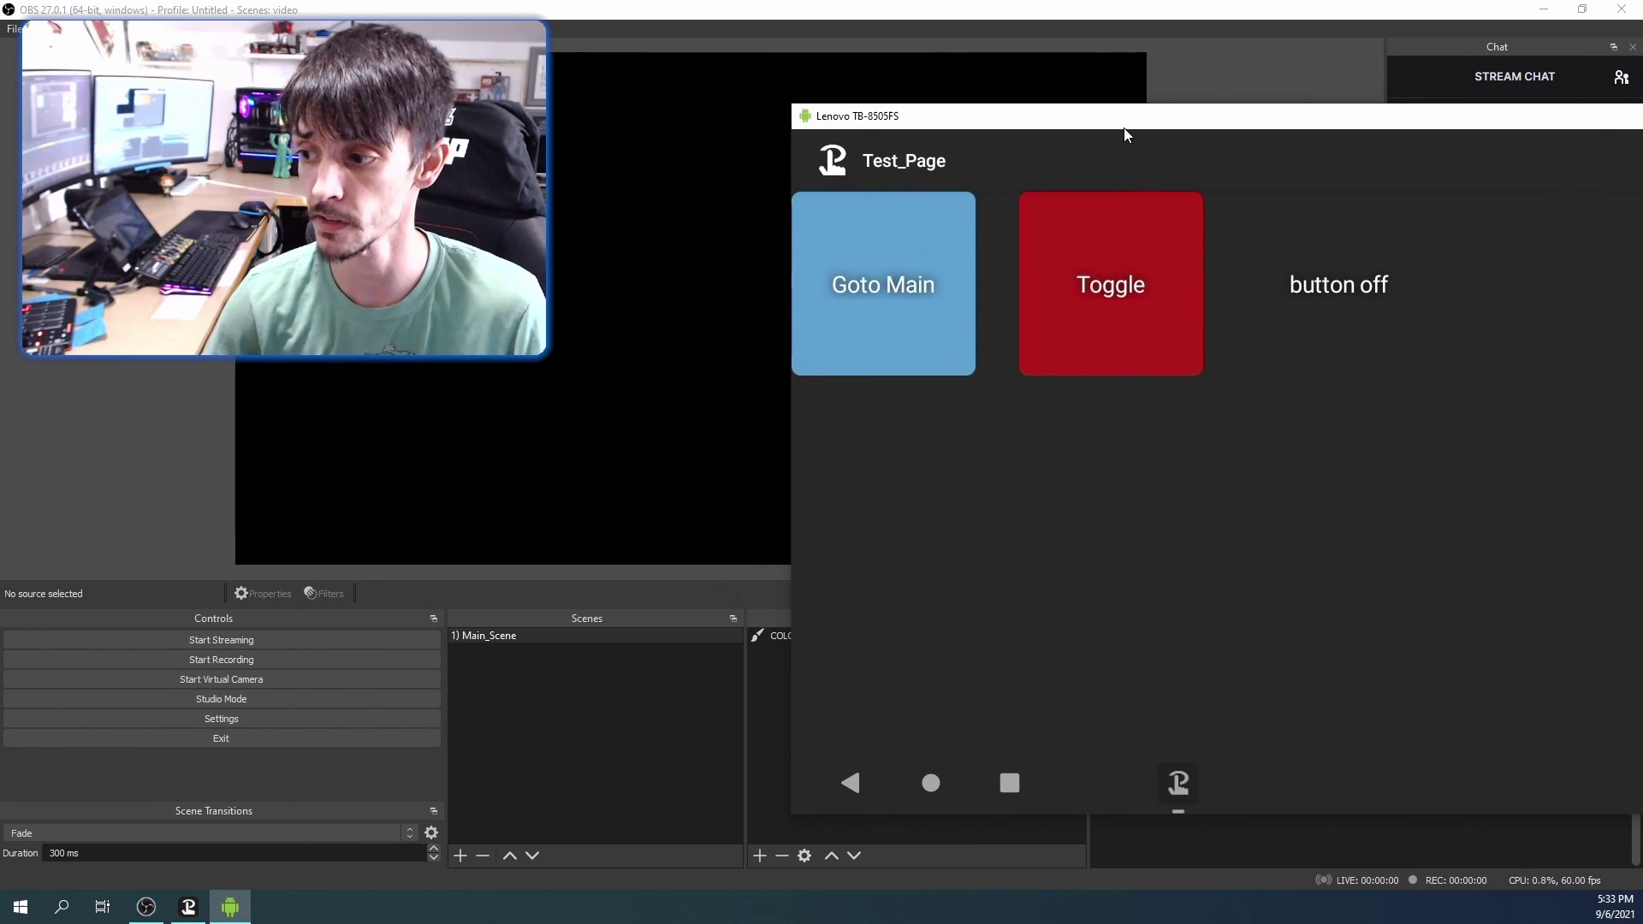
{"action": "left_click", "coordinate": [1104, 310]}
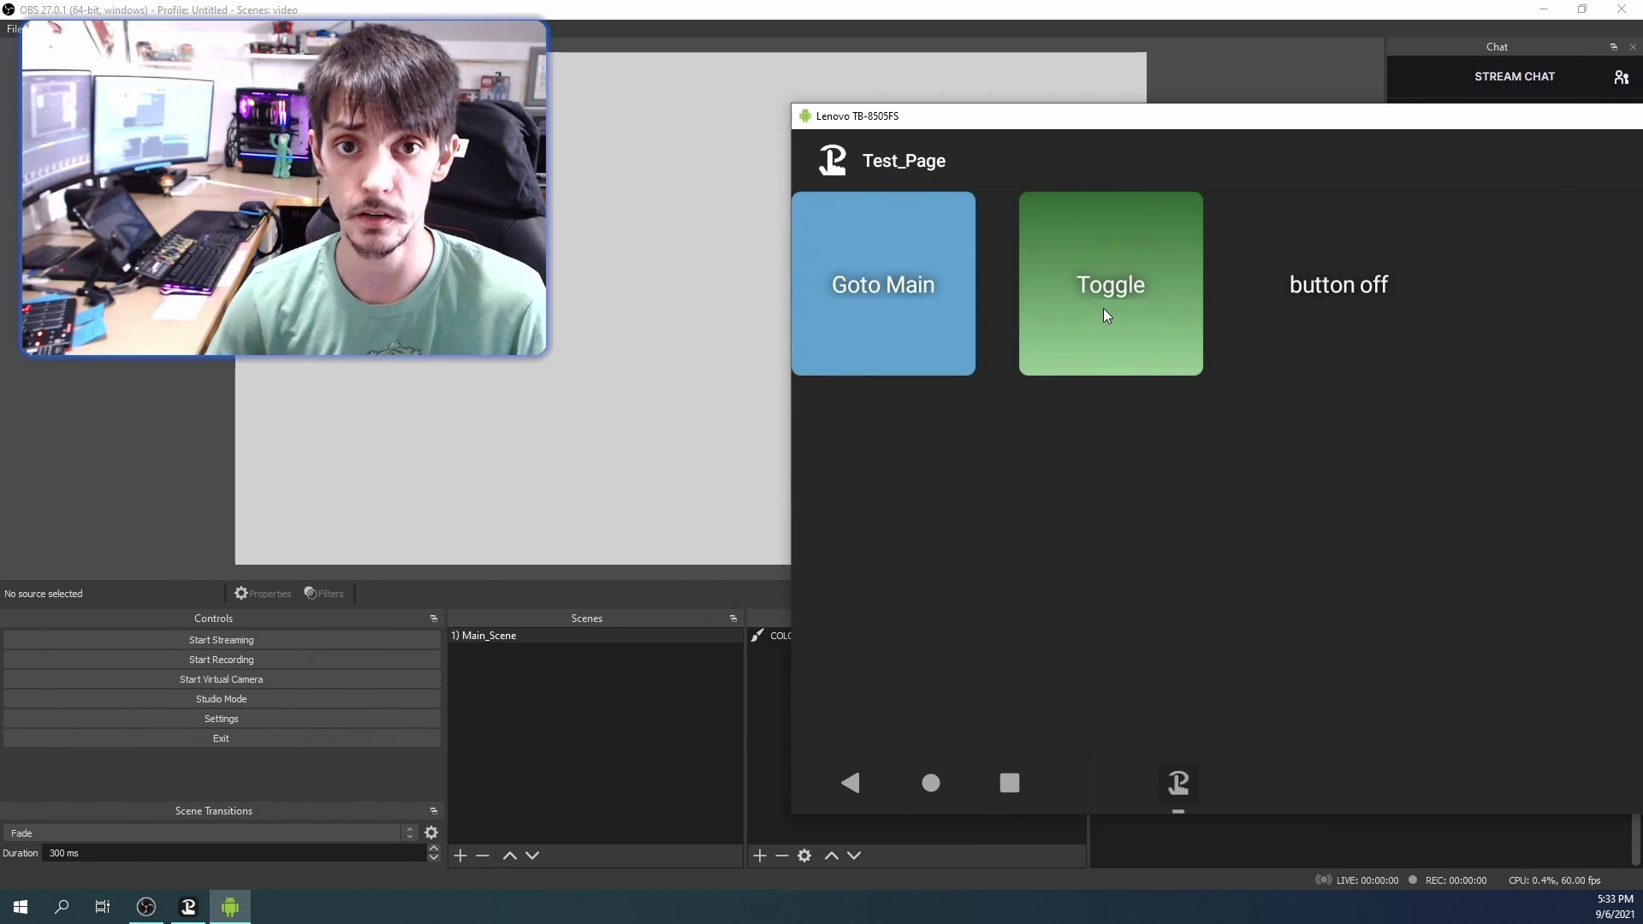
{"action": "left_click", "coordinate": [1318, 288]}
{"action": "left_click", "coordinate": [1334, 283]}
{"action": "left_click", "coordinate": [1334, 289]}
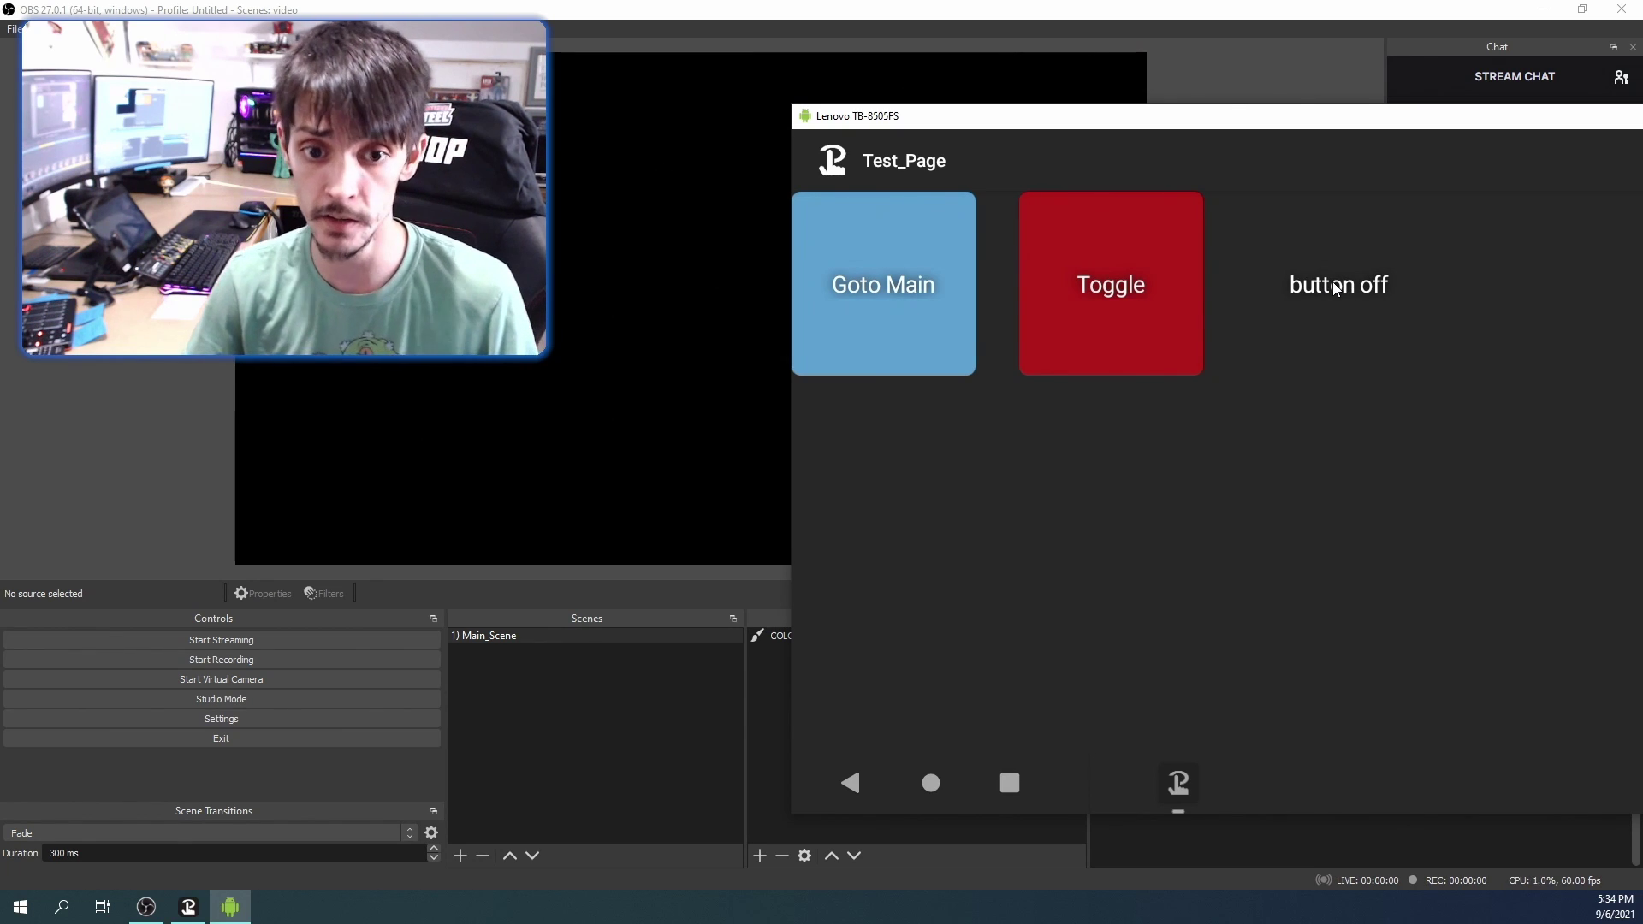
{"action": "left_click", "coordinate": [1164, 291]}
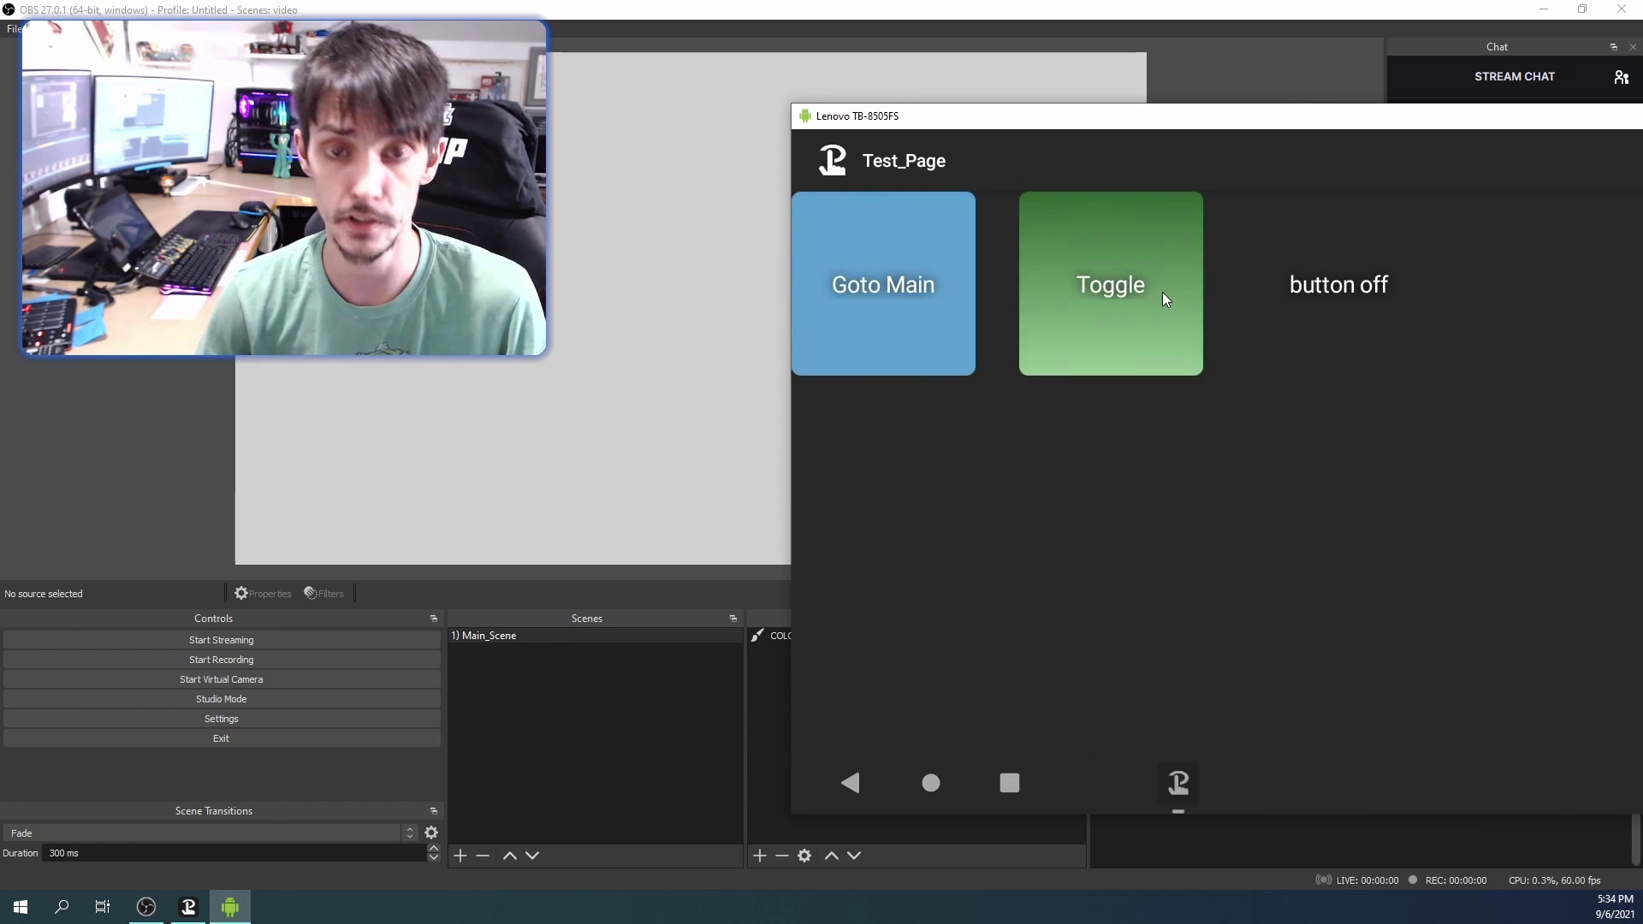
Repeat the test of switching the source with Toggle and "button off" in the tablet mirror window
{"action": "left_click", "coordinate": [1326, 273]}
{"action": "left_click", "coordinate": [1127, 284]}
{"action": "left_click", "coordinate": [1127, 284]}
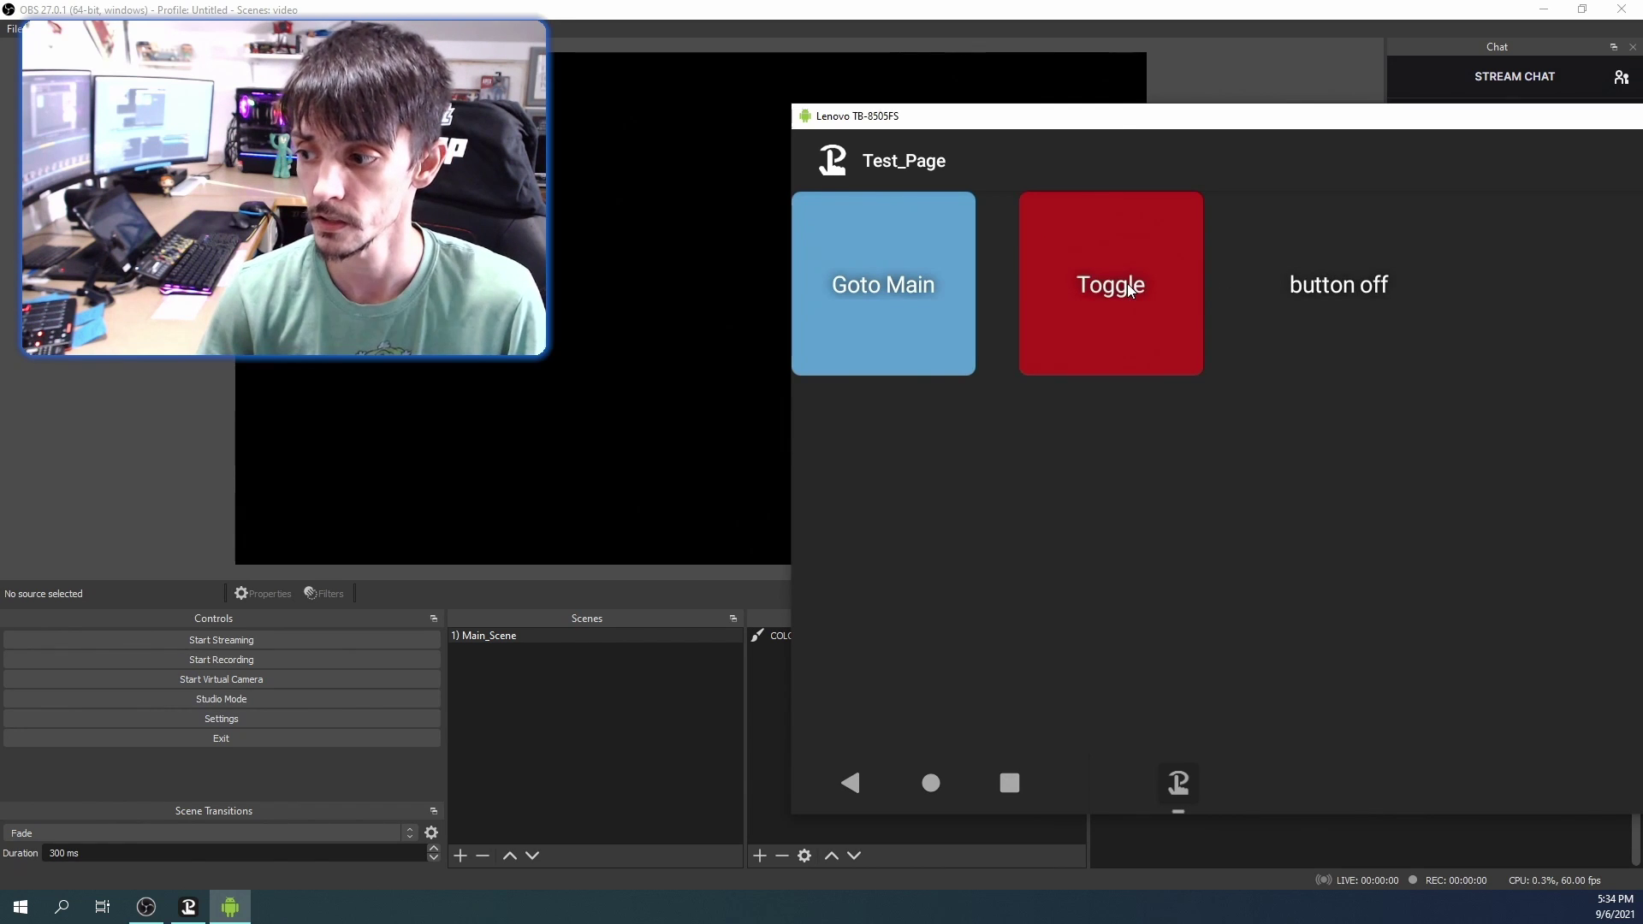
{"action": "left_click", "coordinate": [1307, 289]}
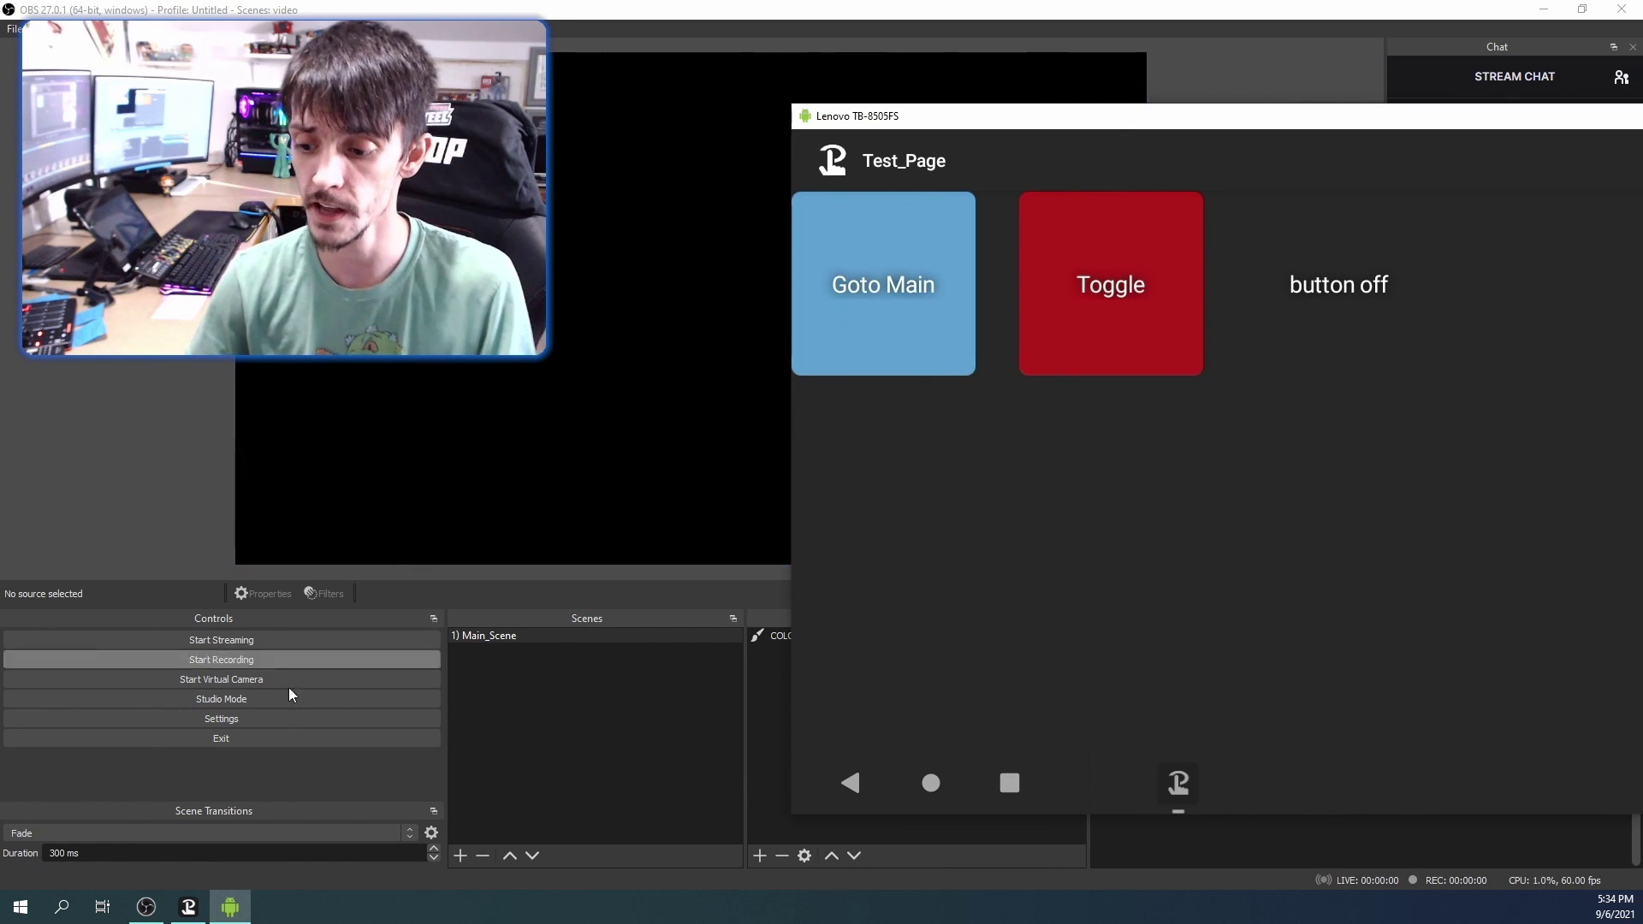
Return to Touch Portal and duplicate the "button off" button into the empty cell beside it
{"action": "left_click", "coordinate": [188, 913]}
{"action": "left_click", "coordinate": [772, 335]}
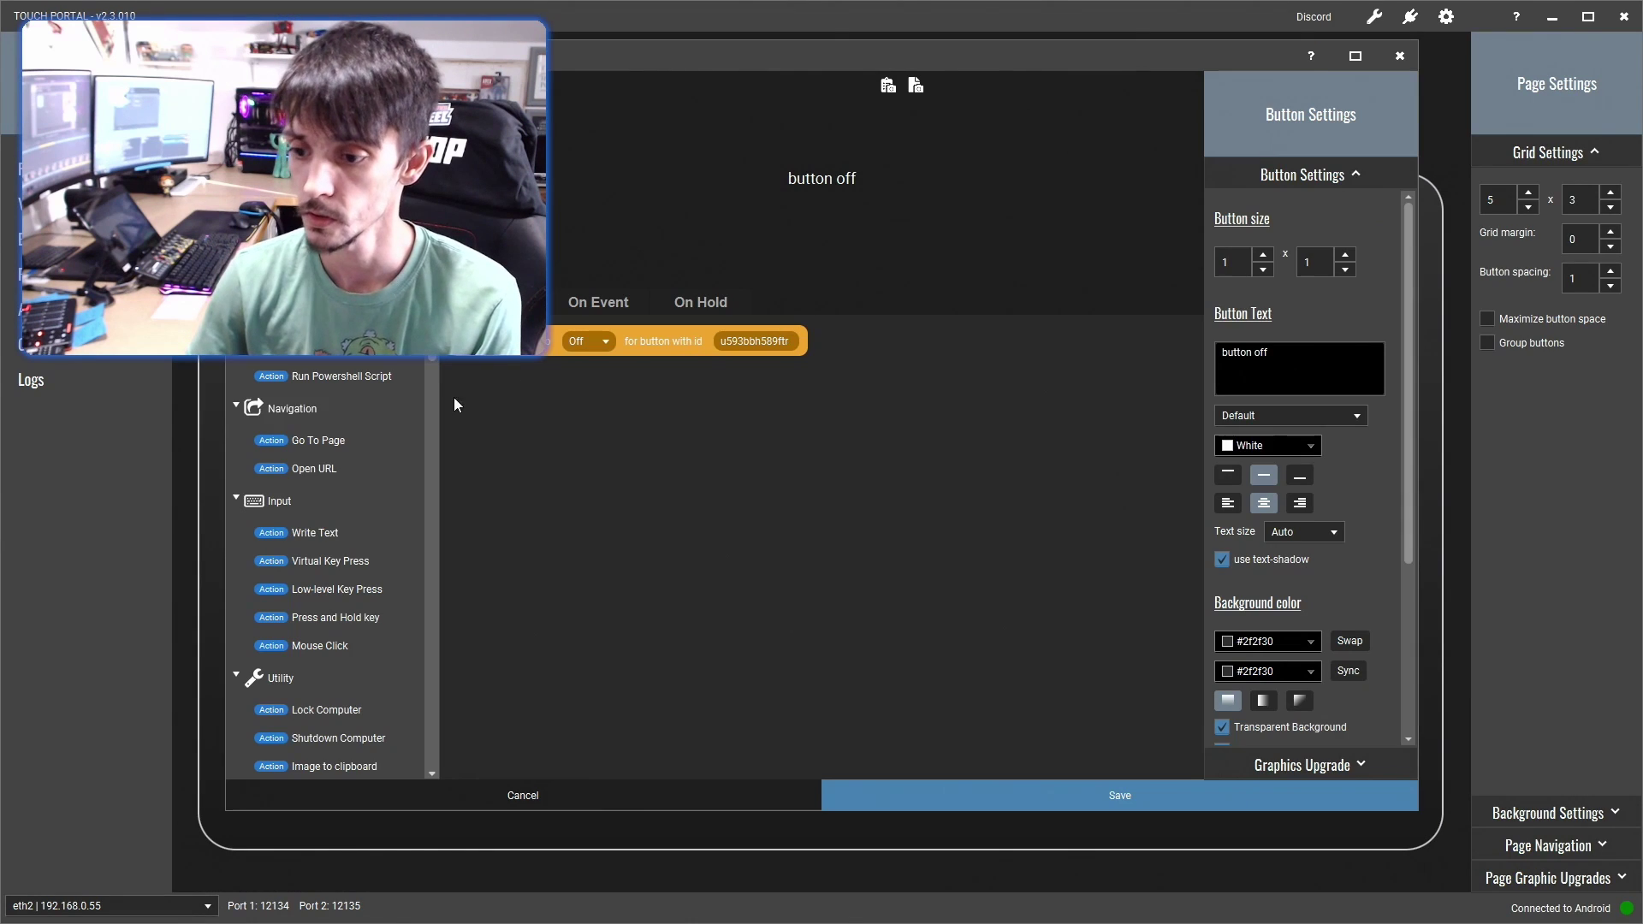
{"action": "left_click", "coordinate": [517, 795]}
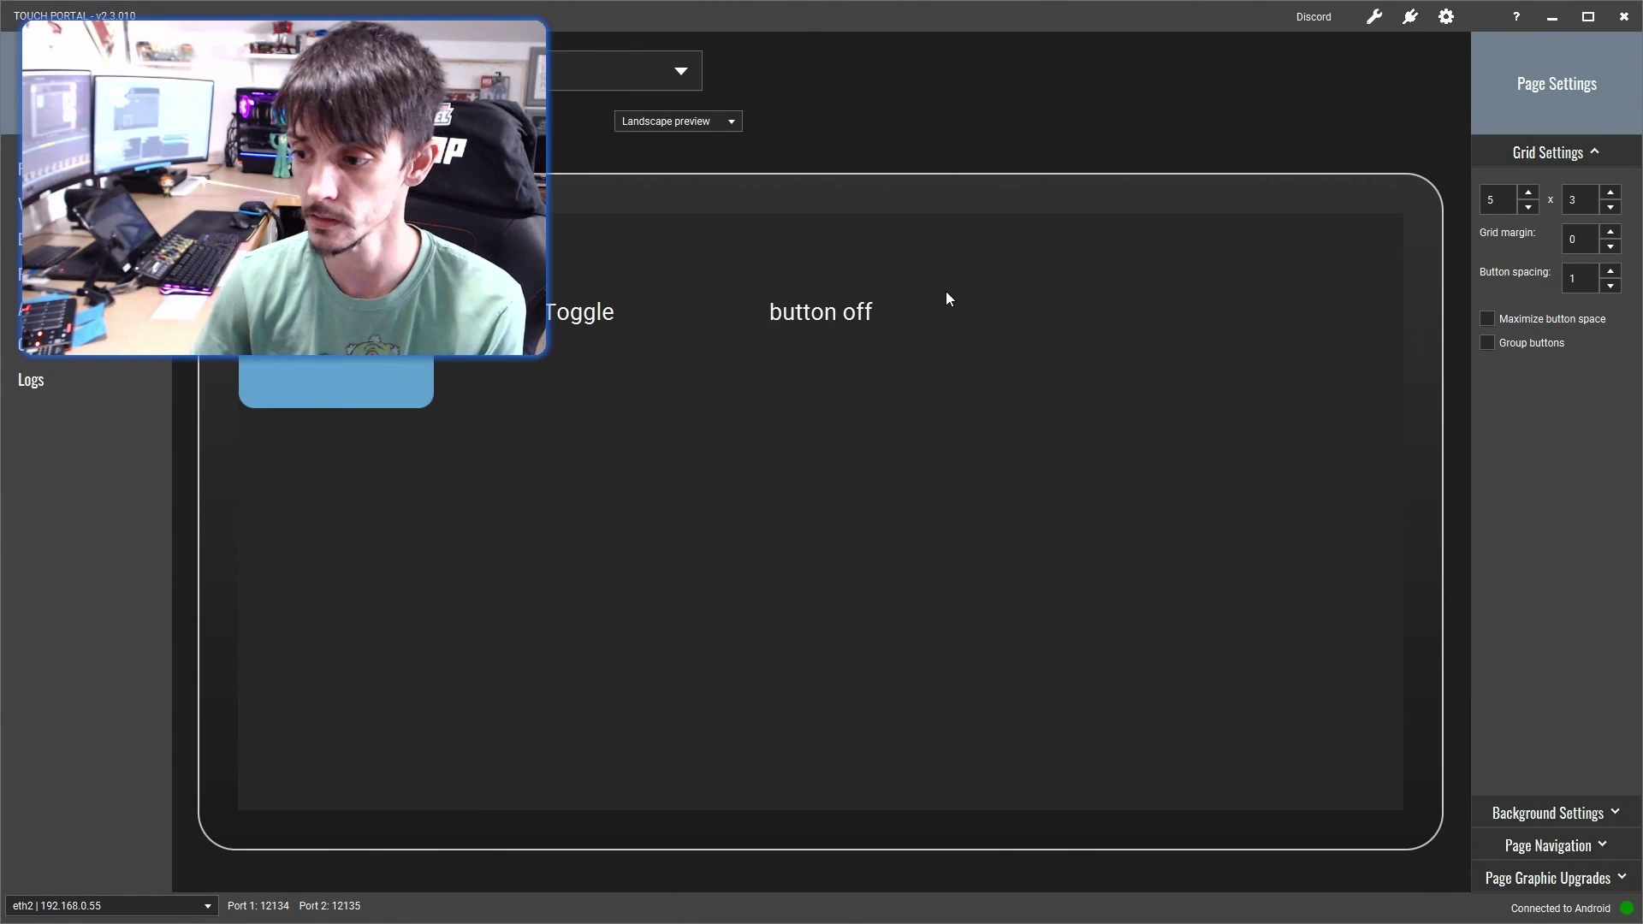
{"action": "right_click", "coordinate": [851, 312]}
{"action": "left_click", "coordinate": [884, 368]}
{"action": "right_click", "coordinate": [1004, 297]}
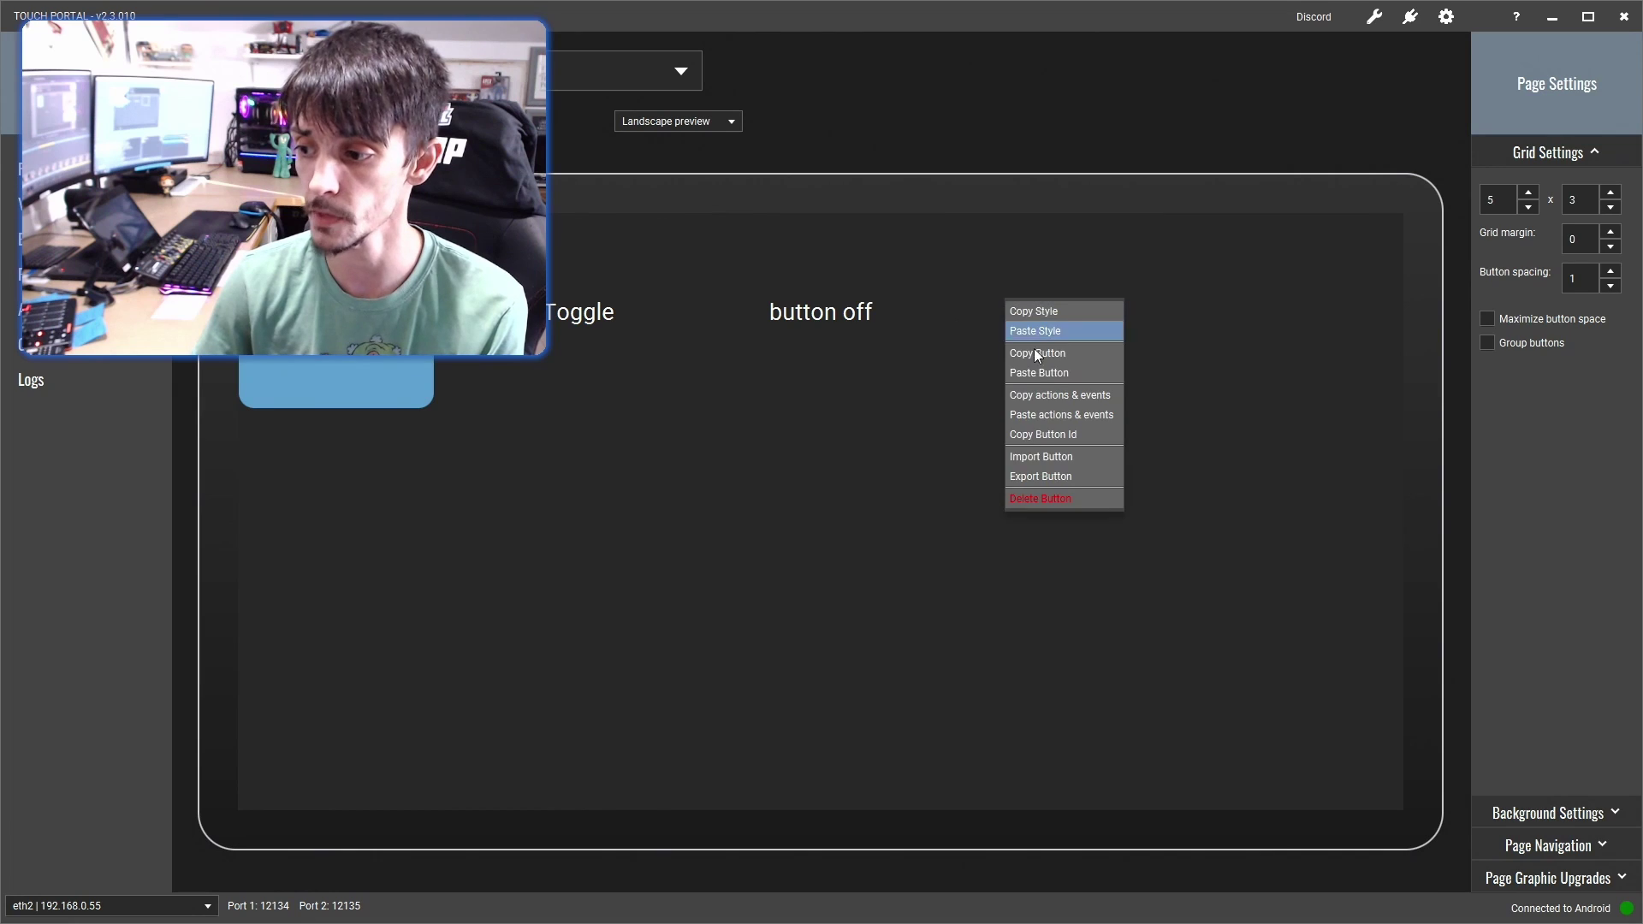
{"action": "left_click", "coordinate": [1044, 370]}
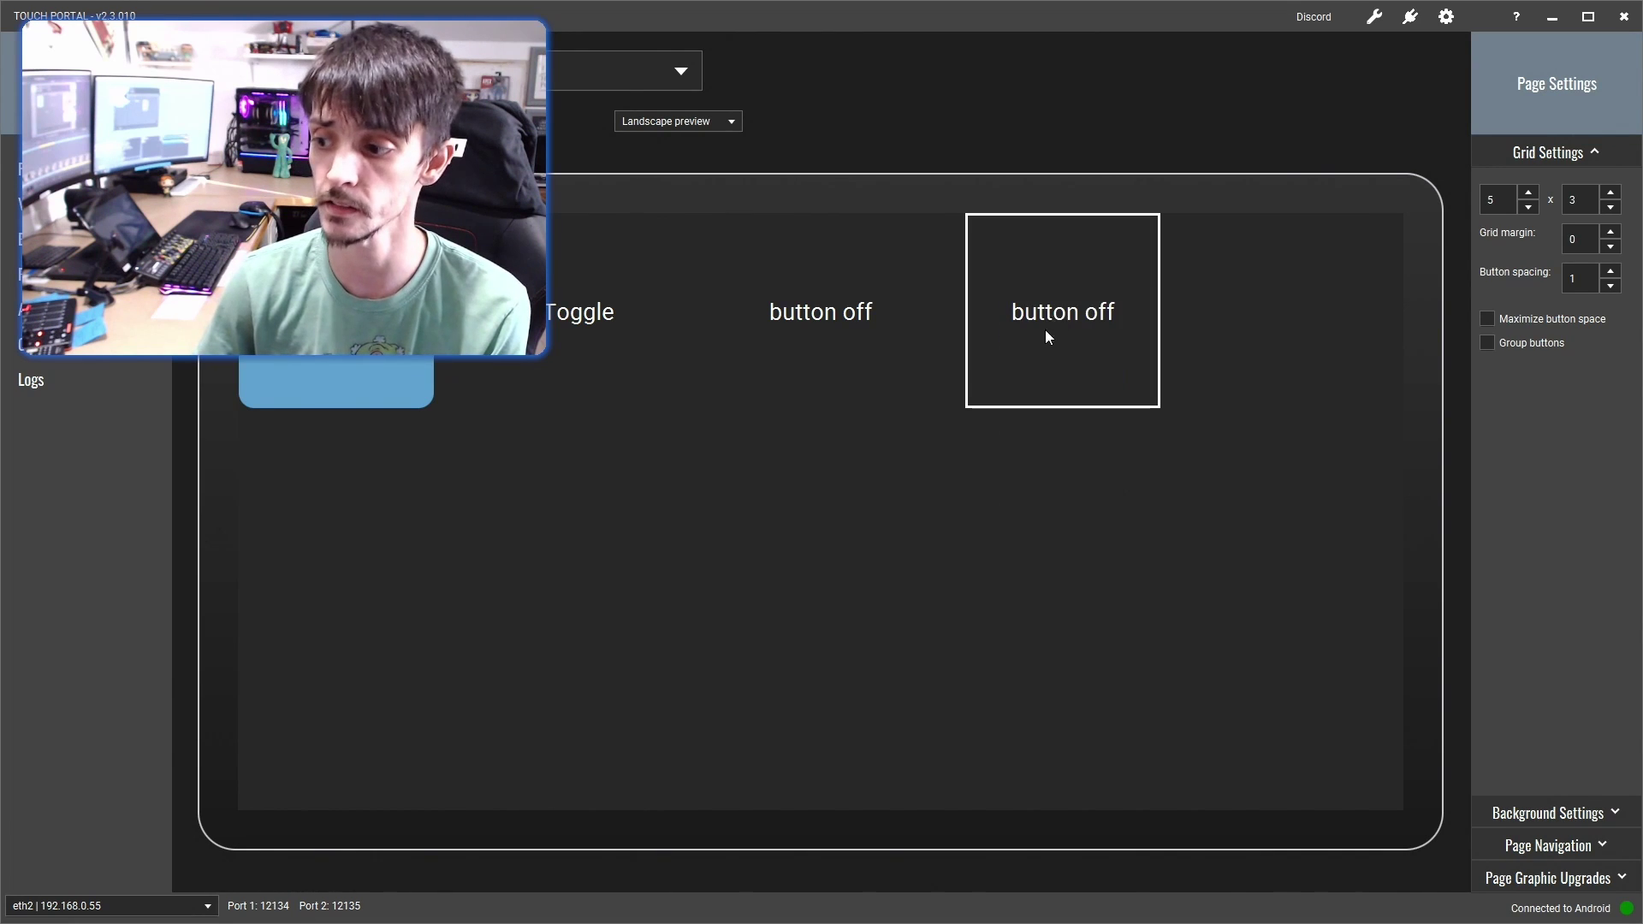
Retitle the duplicated button "button on", set its button state action to On, and save it
{"action": "left_click", "coordinate": [1041, 312]}
{"action": "left_click", "coordinate": [1302, 352]}
{"action": "key", "text": "BackSpace"}
{"action": "key", "text": "BackSpace"}
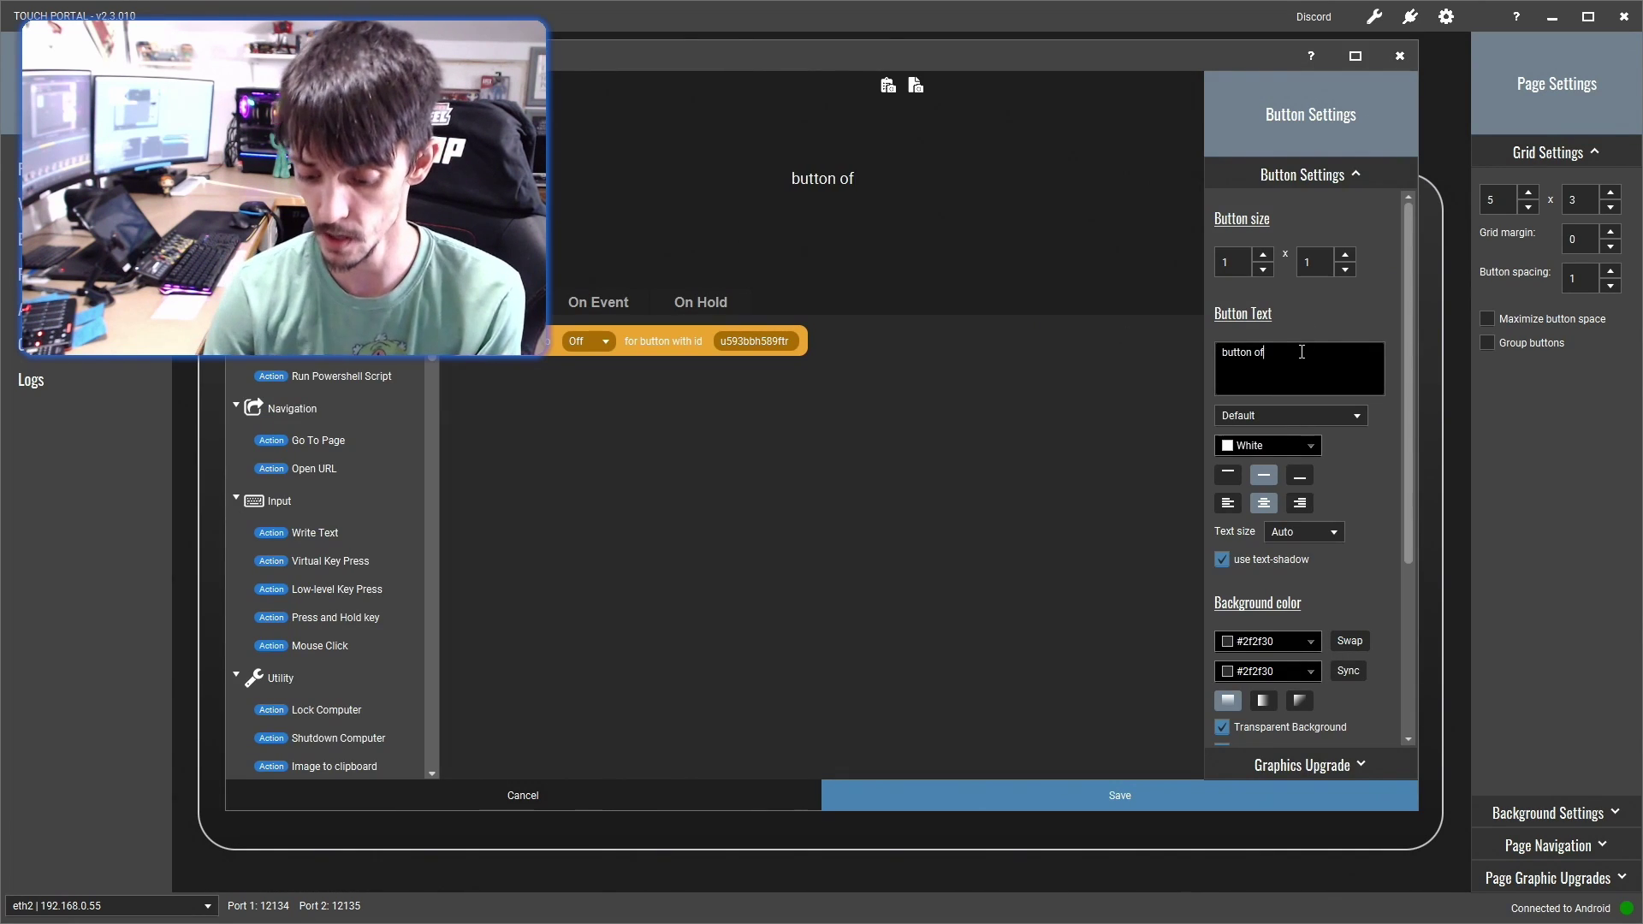
{"action": "type", "text": "n"}
{"action": "left_click", "coordinate": [594, 340]}
{"action": "left_click", "coordinate": [588, 363]}
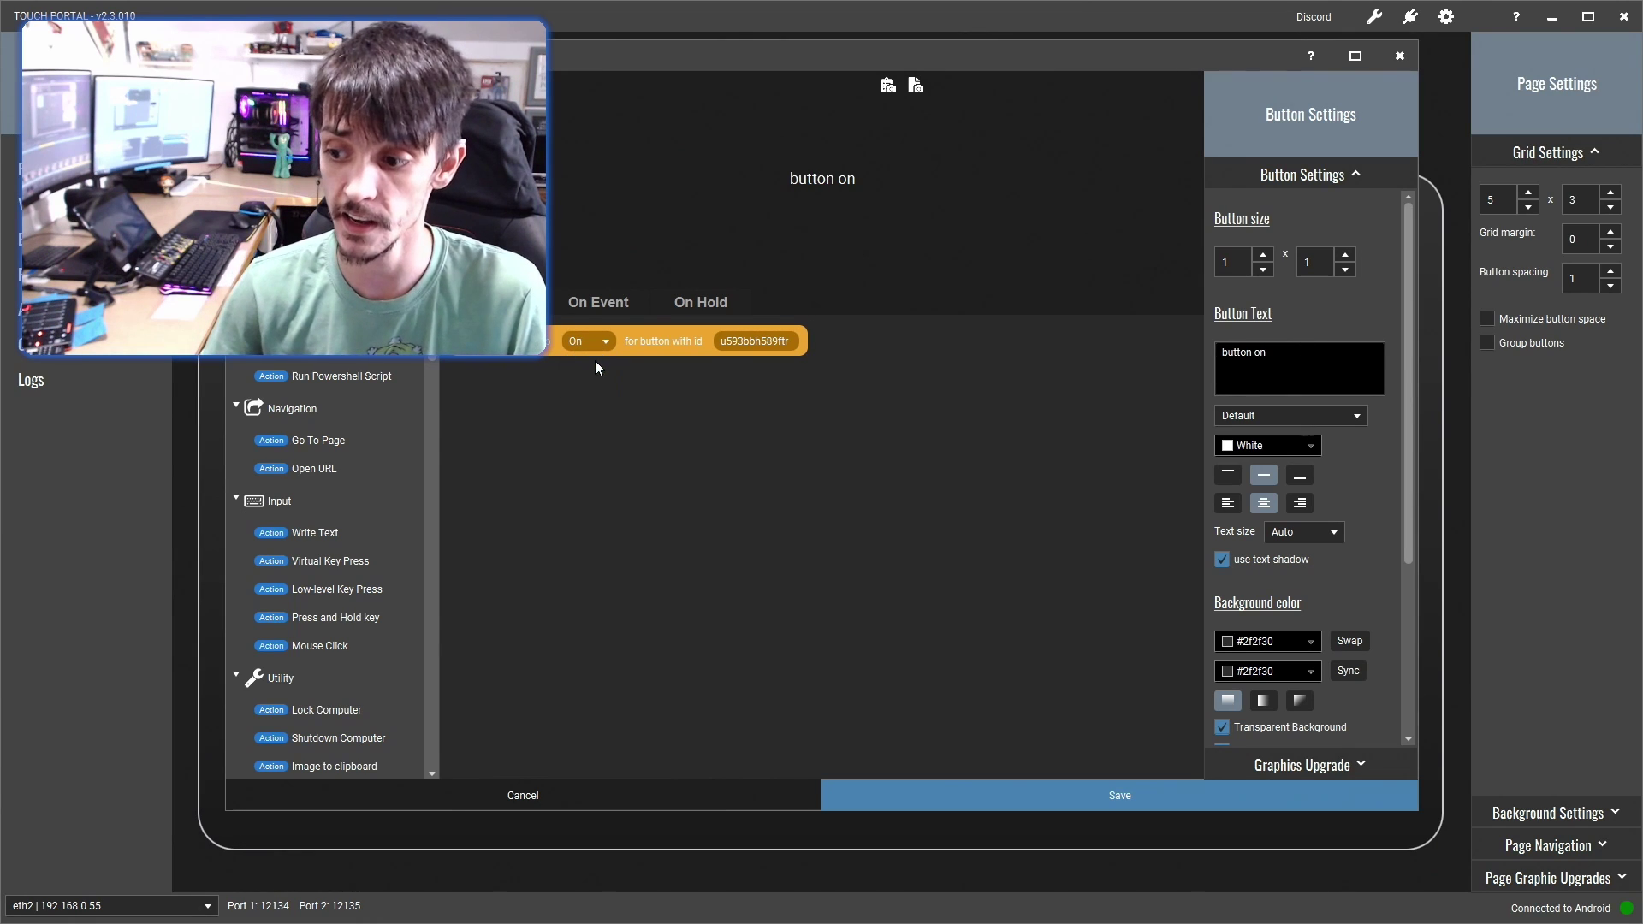
{"action": "left_click", "coordinate": [955, 791]}
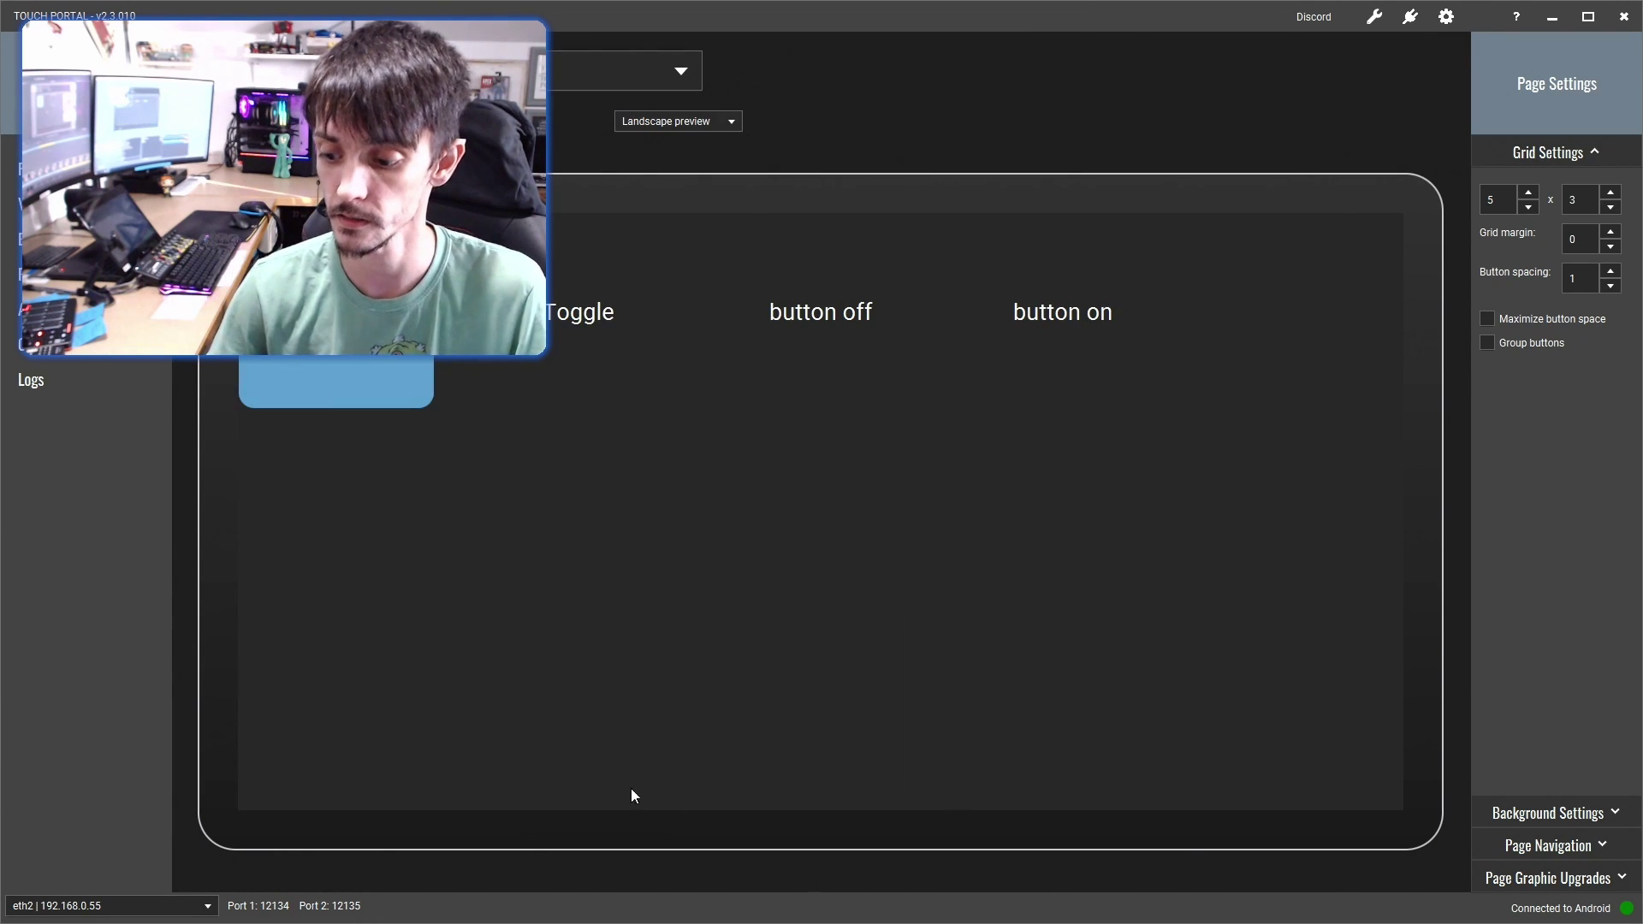
Minimize Touch Portal and test switching the source with "button on" and "button off" from the tablet mirror window
{"action": "left_click", "coordinate": [1552, 17]}
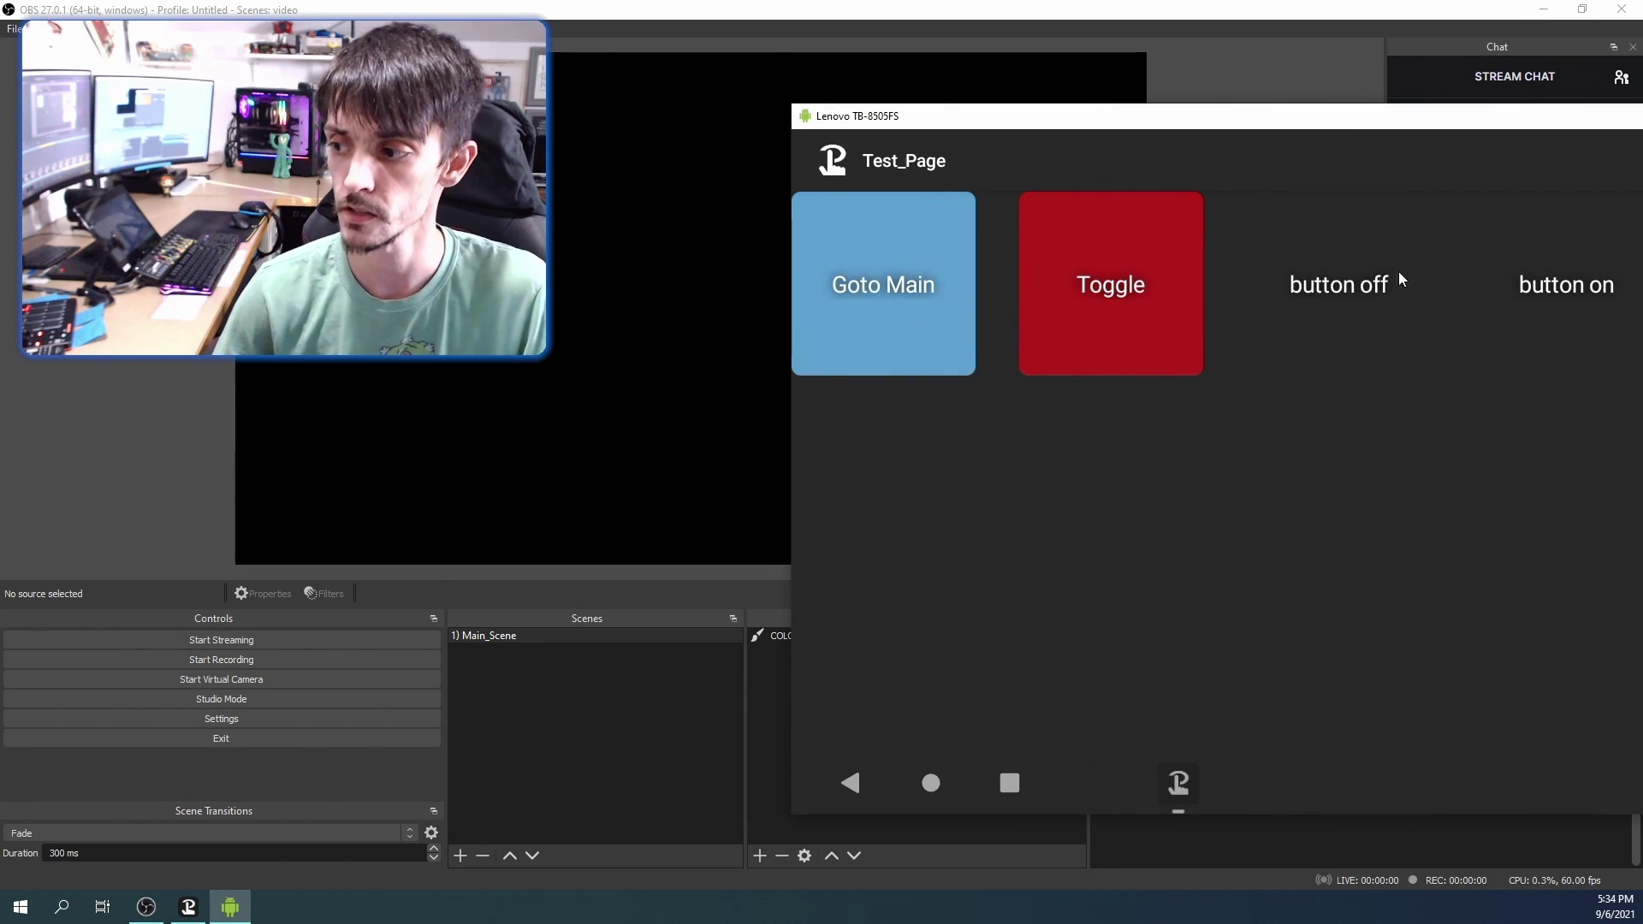
{"action": "left_click", "coordinate": [1504, 259]}
{"action": "left_click", "coordinate": [1331, 291]}
{"action": "left_click", "coordinate": [1593, 243]}
{"action": "left_click", "coordinate": [1318, 286]}
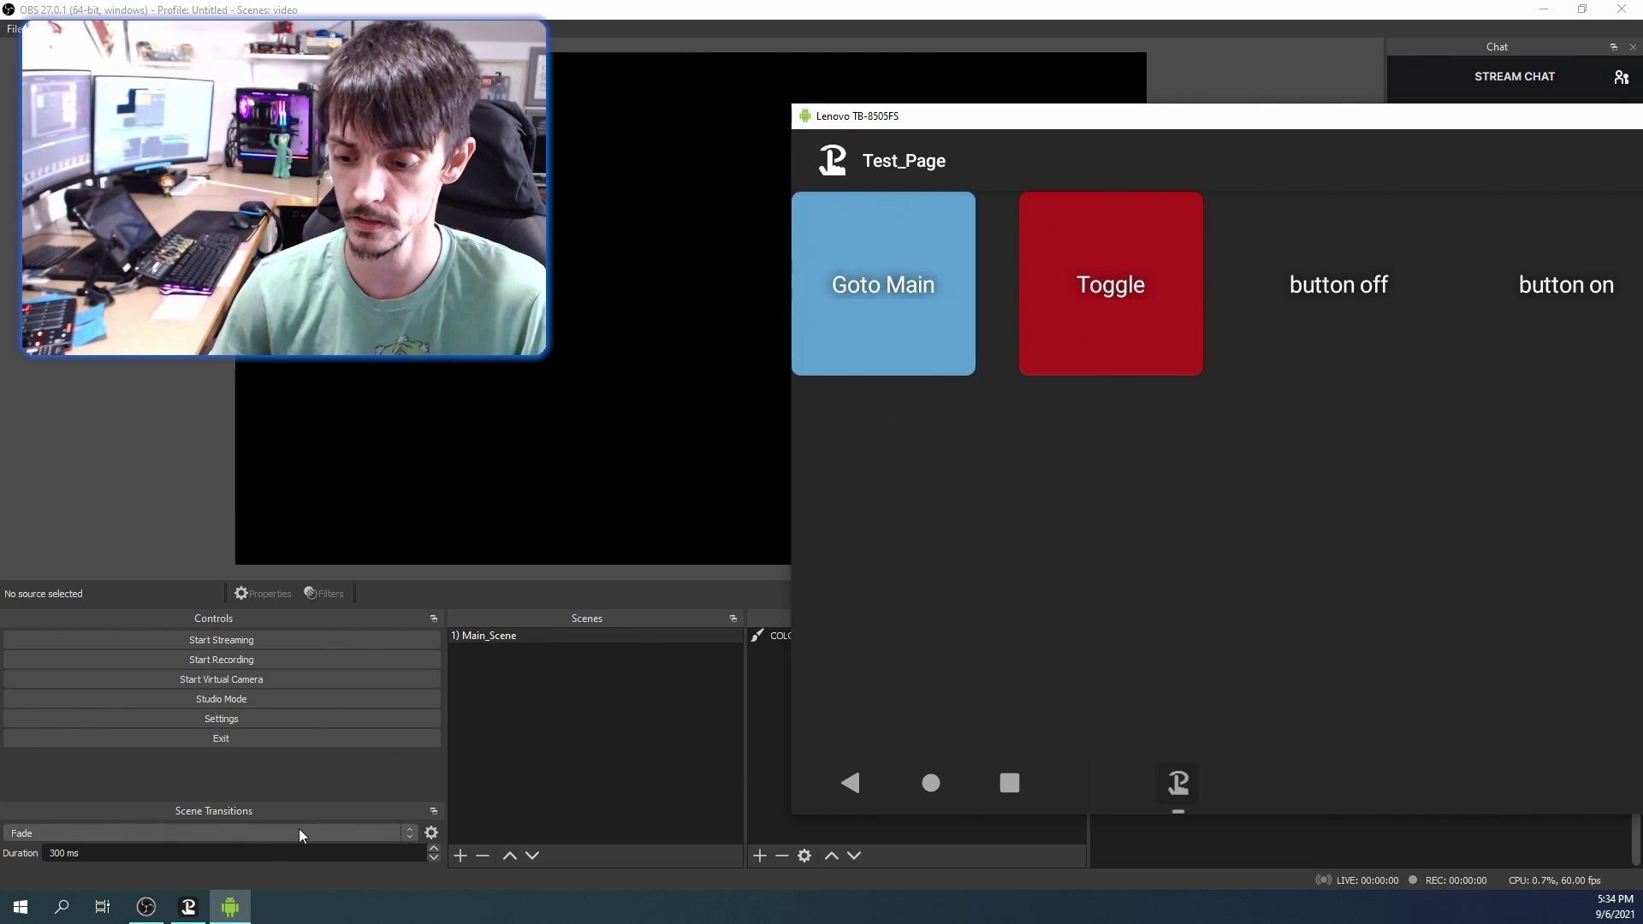
Return to Touch Portal and review the Toggle button's on-press action without changing it
{"action": "left_click", "coordinate": [188, 907]}
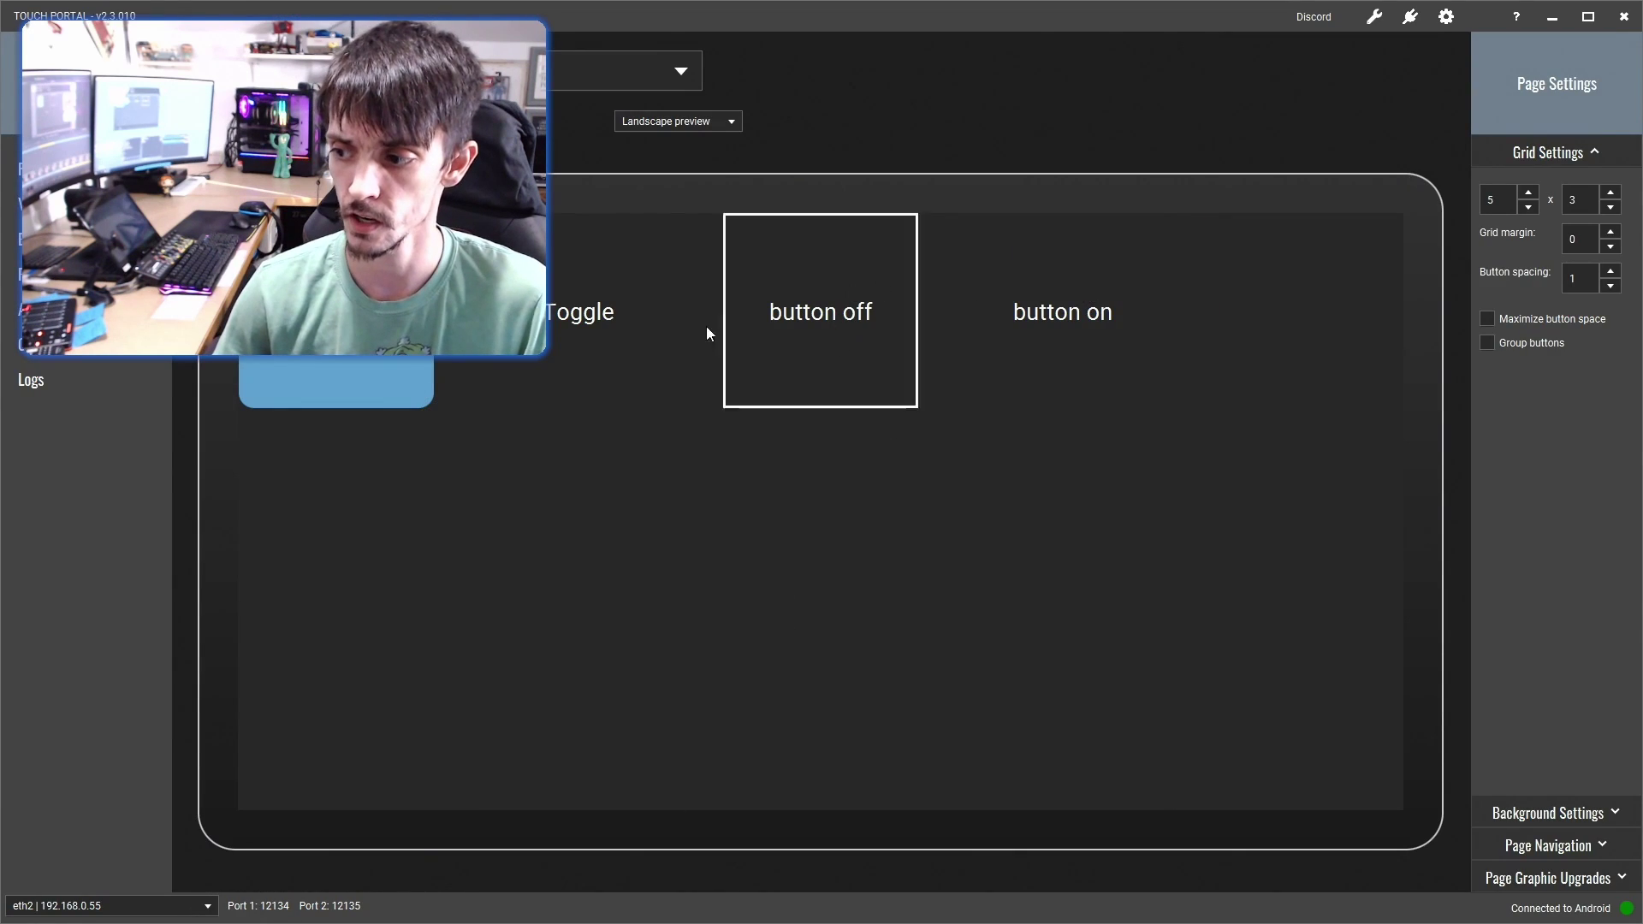
{"action": "left_click", "coordinate": [587, 341]}
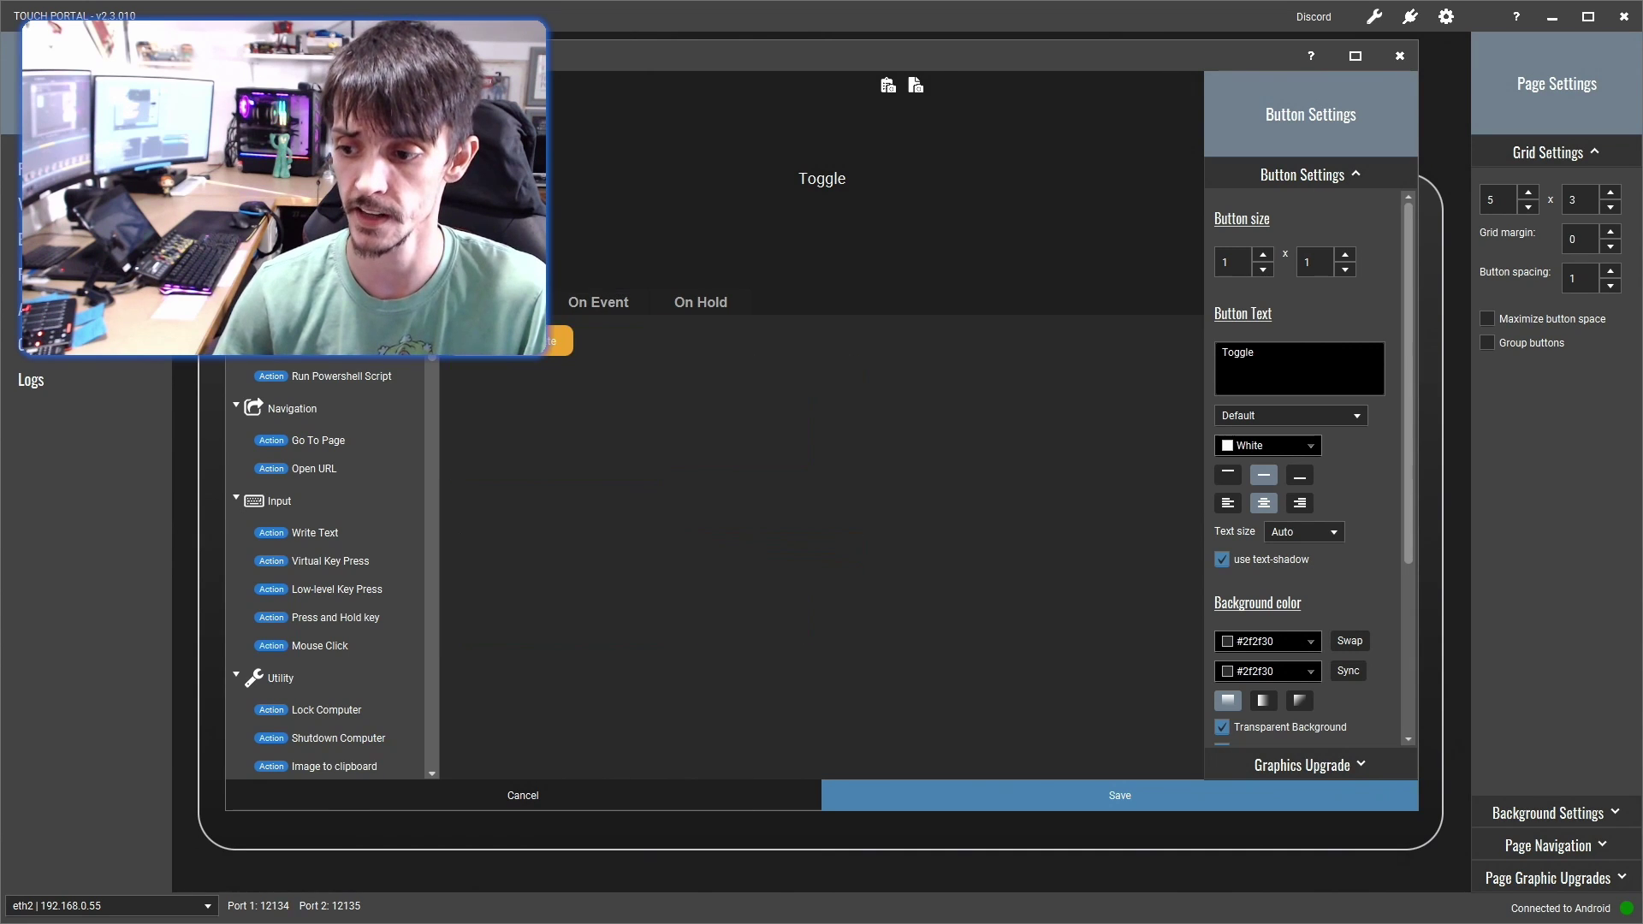
{"action": "left_click", "coordinate": [527, 800]}
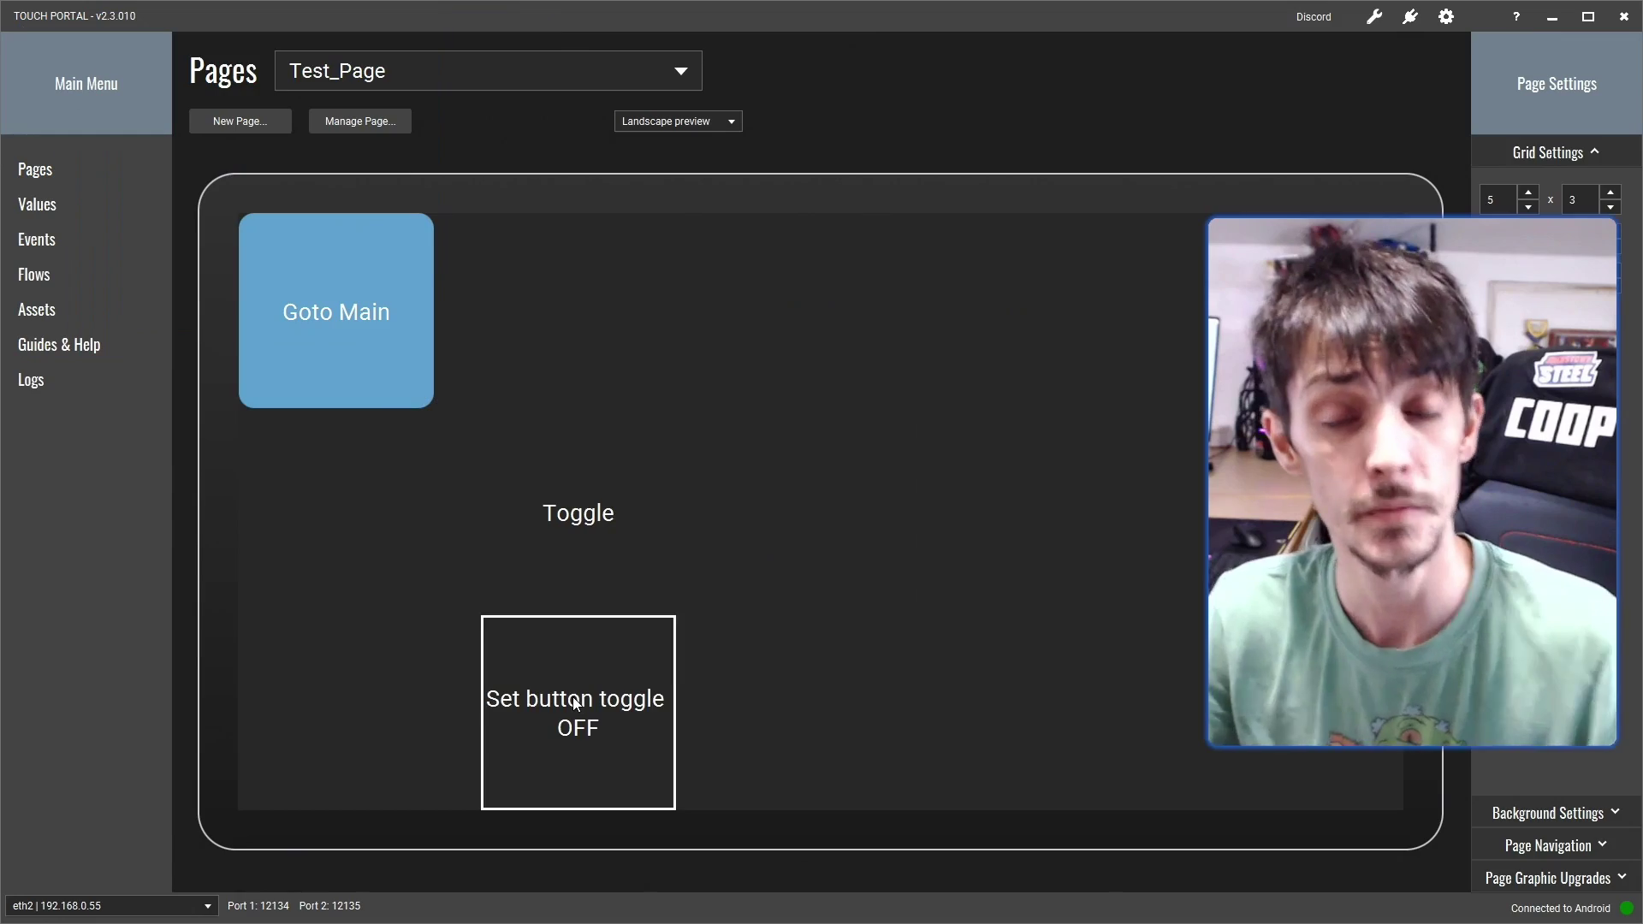
{"action": "left_click", "coordinate": [626, 471]}
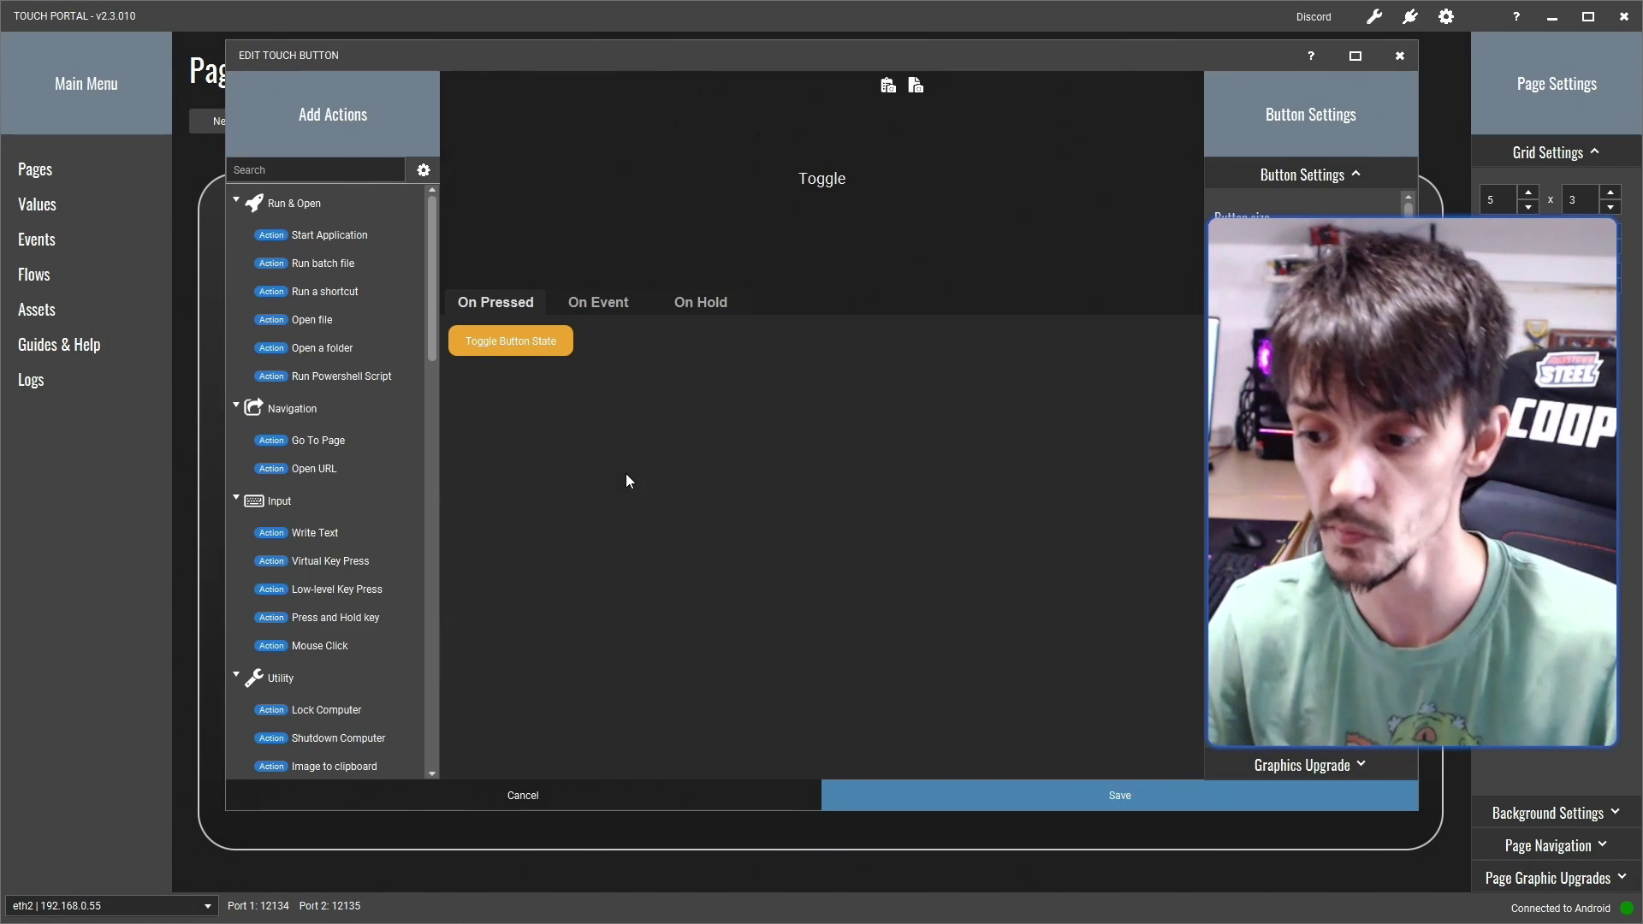
{"action": "left_click", "coordinate": [510, 788]}
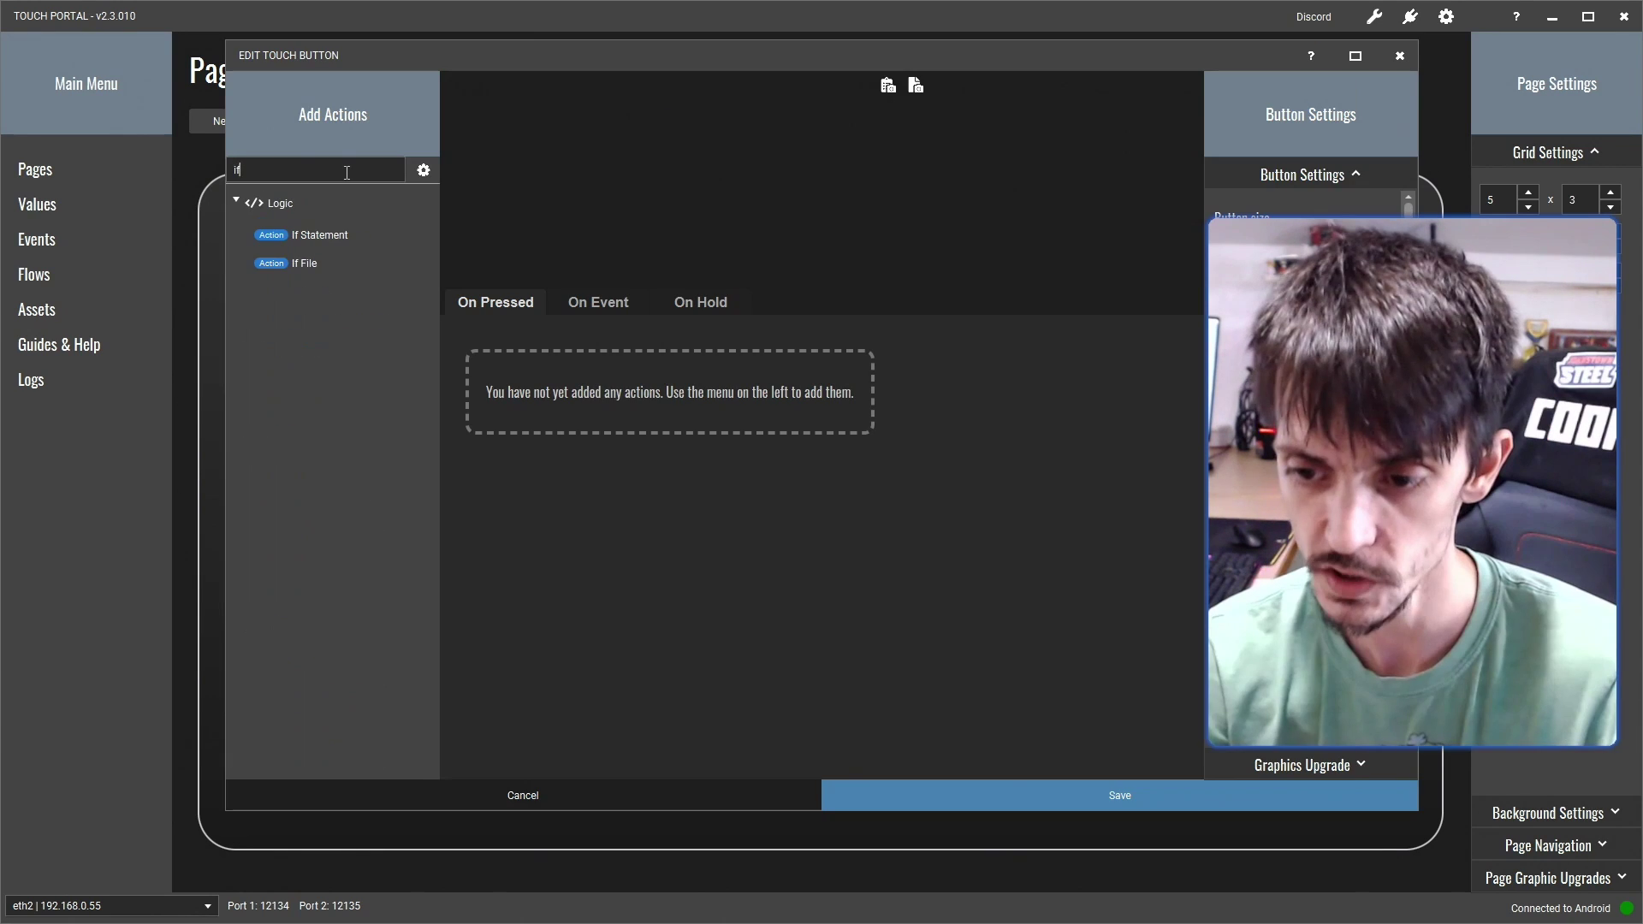
Add an If Statement to the new button's on-press actions that checks whether this button state is On
{"action": "left_click", "coordinate": [296, 234]}
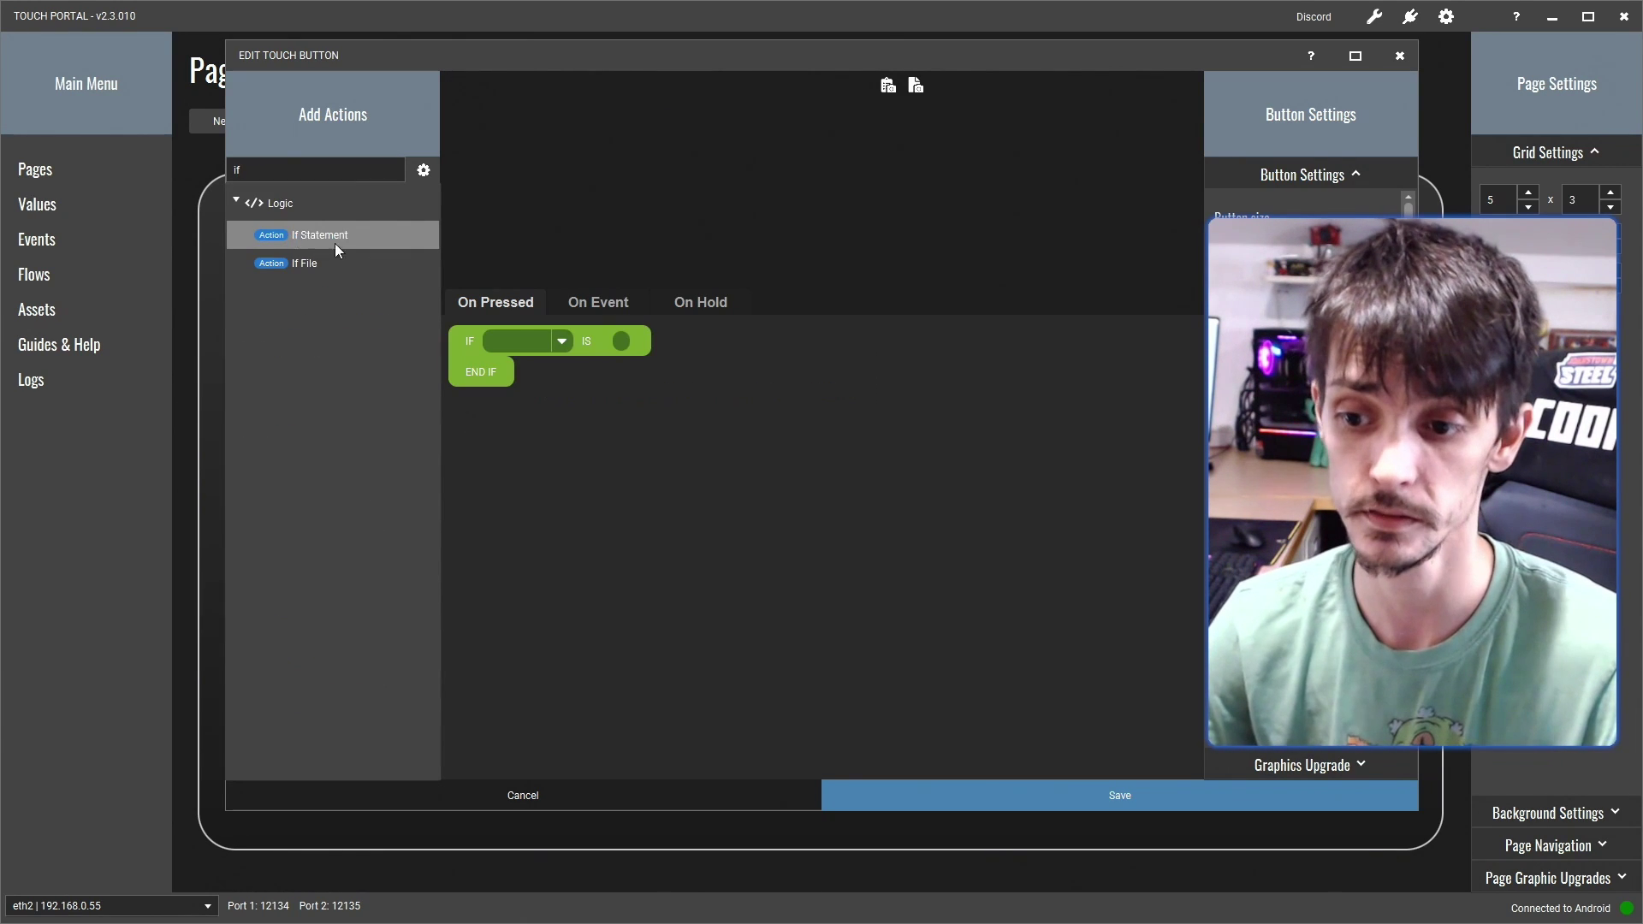
{"action": "left_click", "coordinate": [572, 342]}
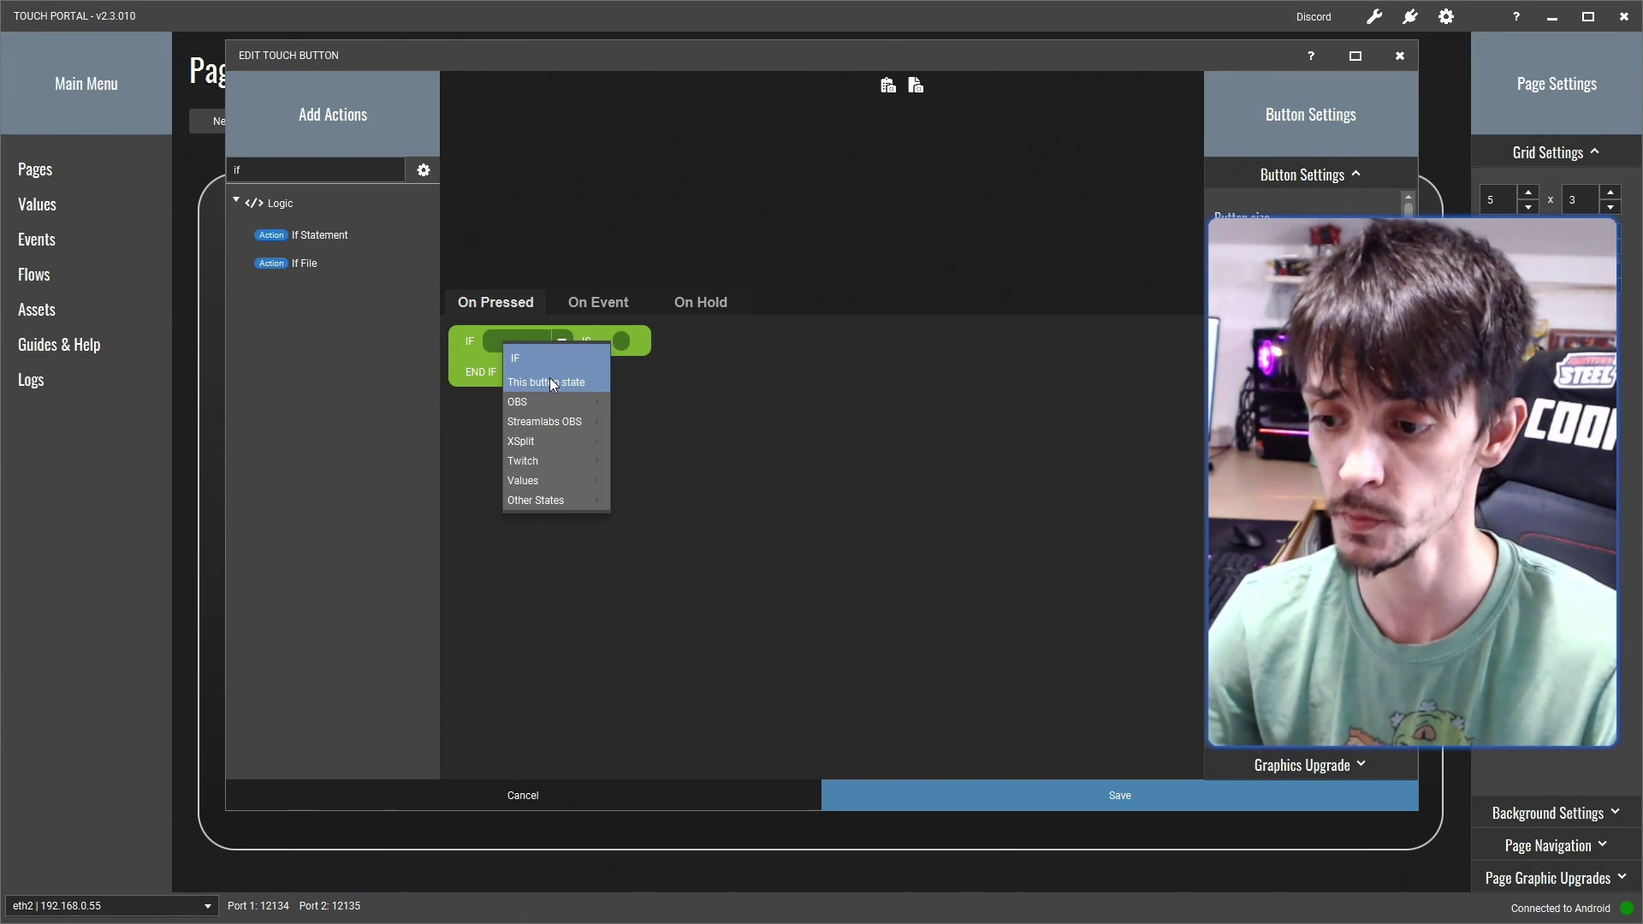
{"action": "left_click", "coordinate": [550, 378]}
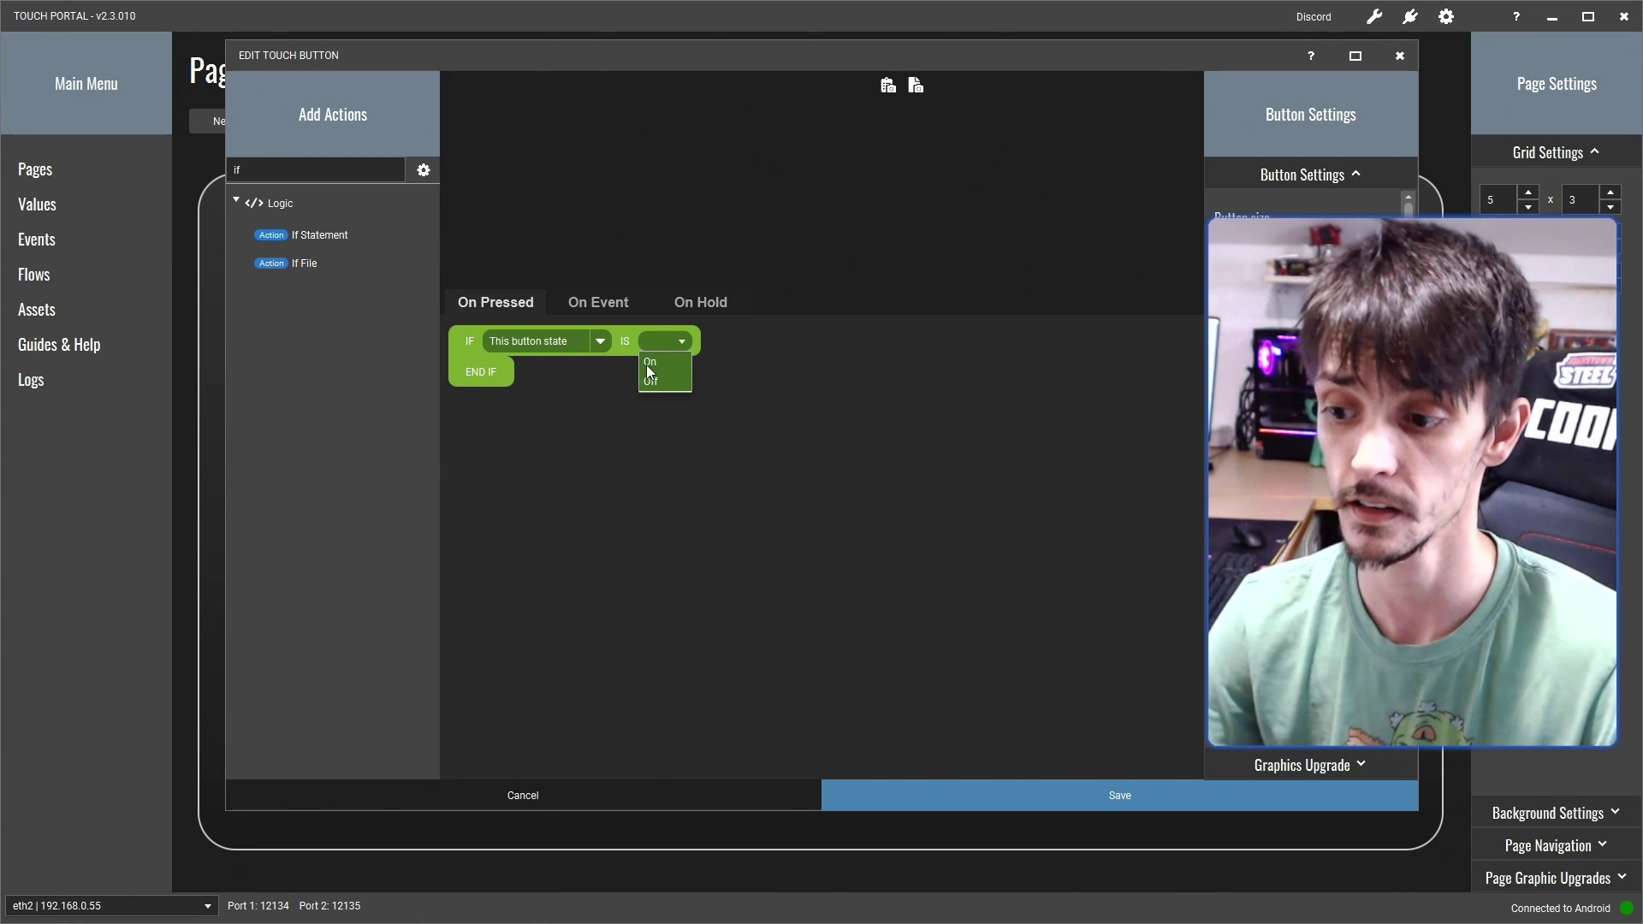
{"action": "left_click", "coordinate": [654, 363]}
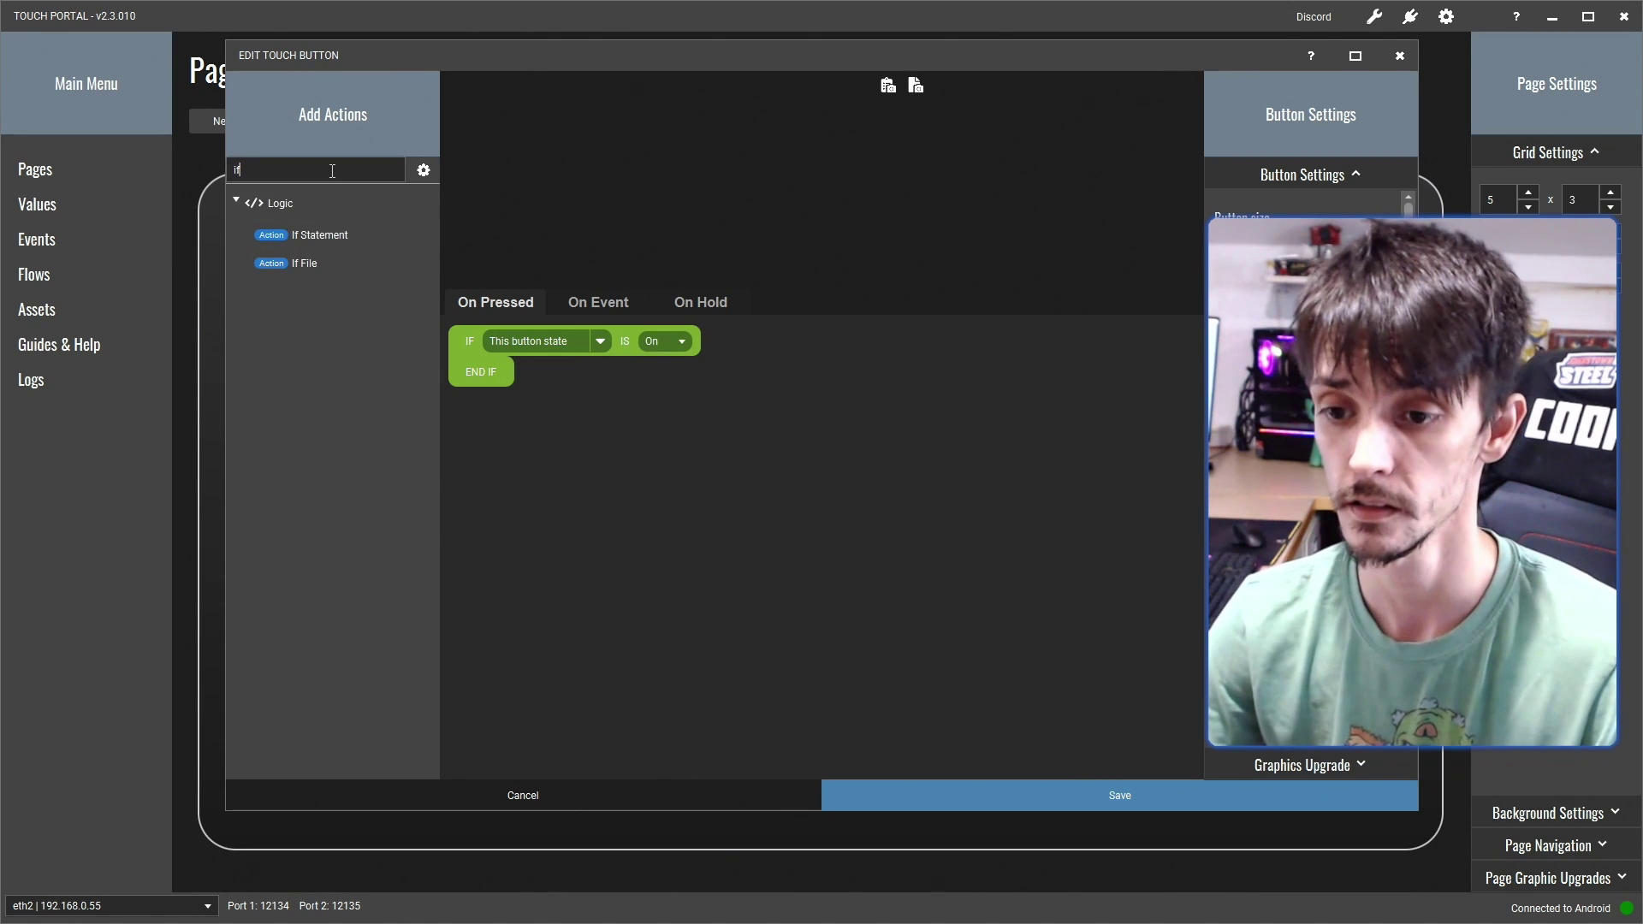
Add an OBS Source Visibility action inside the If block that shows the COLOR source in scene 1) Main_Scene
{"action": "key", "text": "BackSpace"}
{"action": "type", "text": "source"}
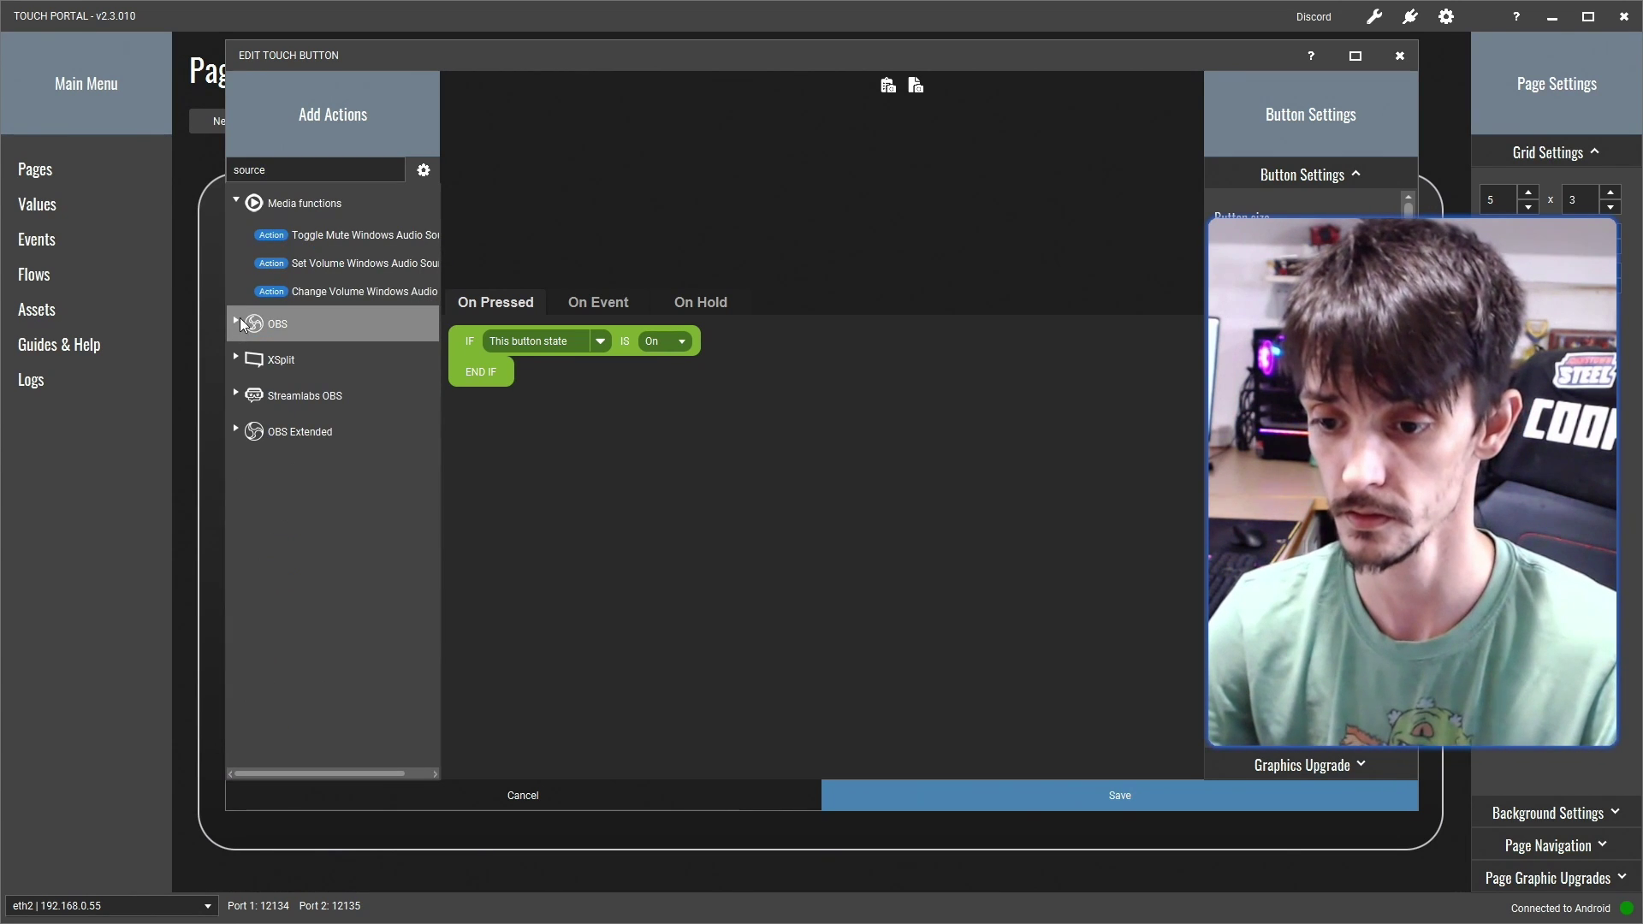
{"action": "left_click", "coordinate": [237, 321]}
{"action": "double_click", "coordinate": [382, 364]}
{"action": "left_click_drag", "start_coordinate": [581, 409], "coordinate": [579, 383]}
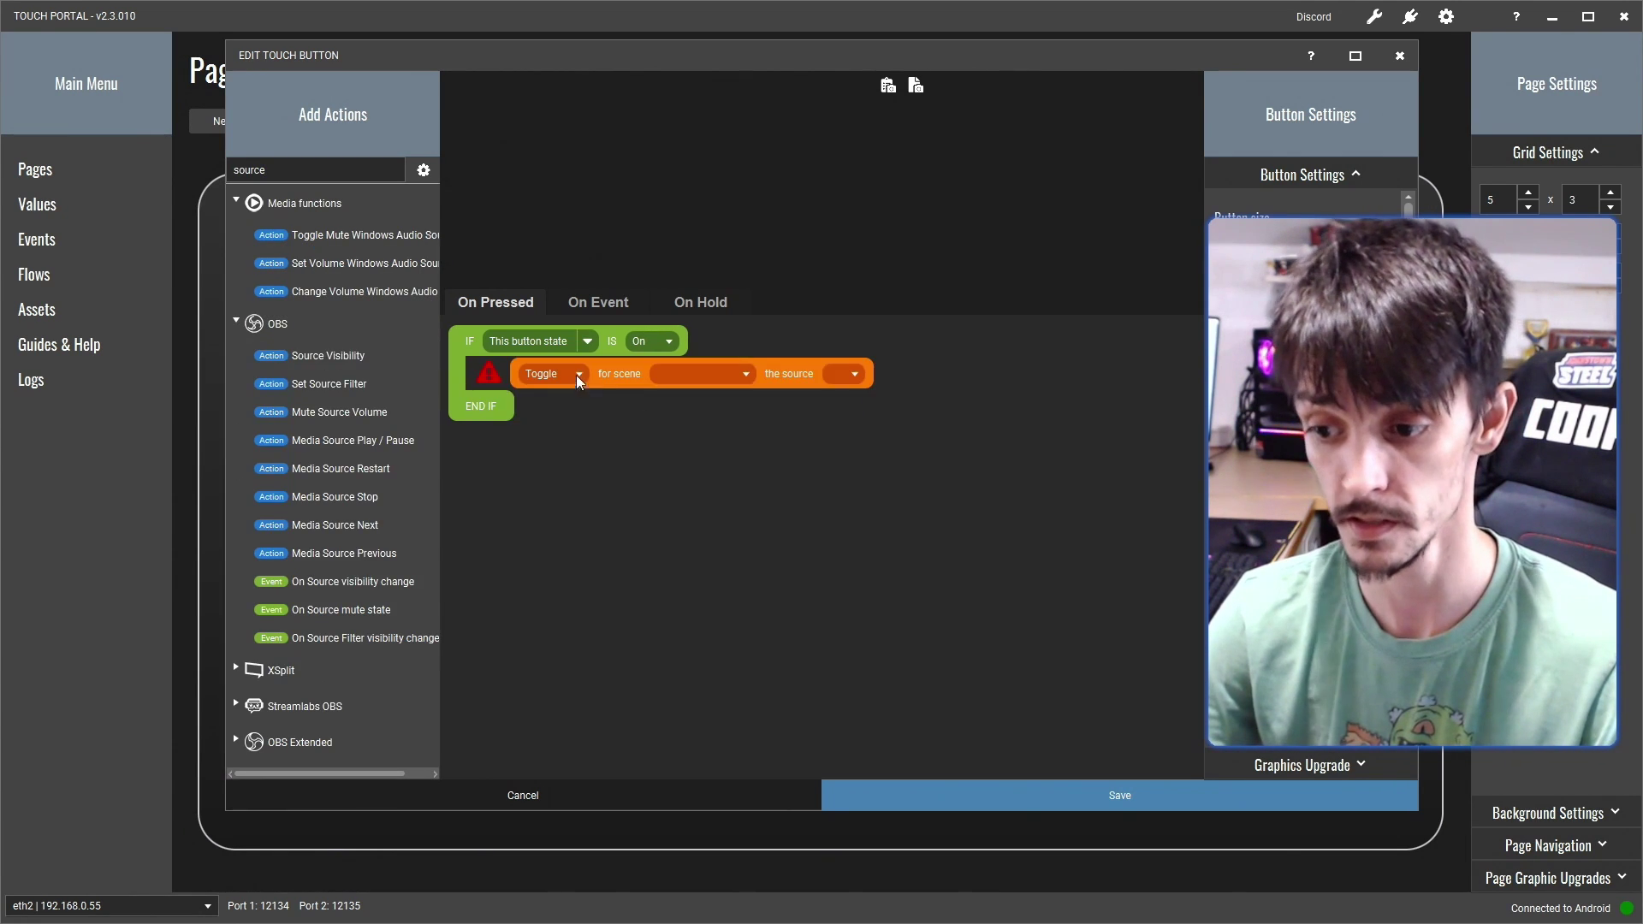
{"action": "left_click", "coordinate": [565, 378]}
{"action": "left_click", "coordinate": [542, 395]}
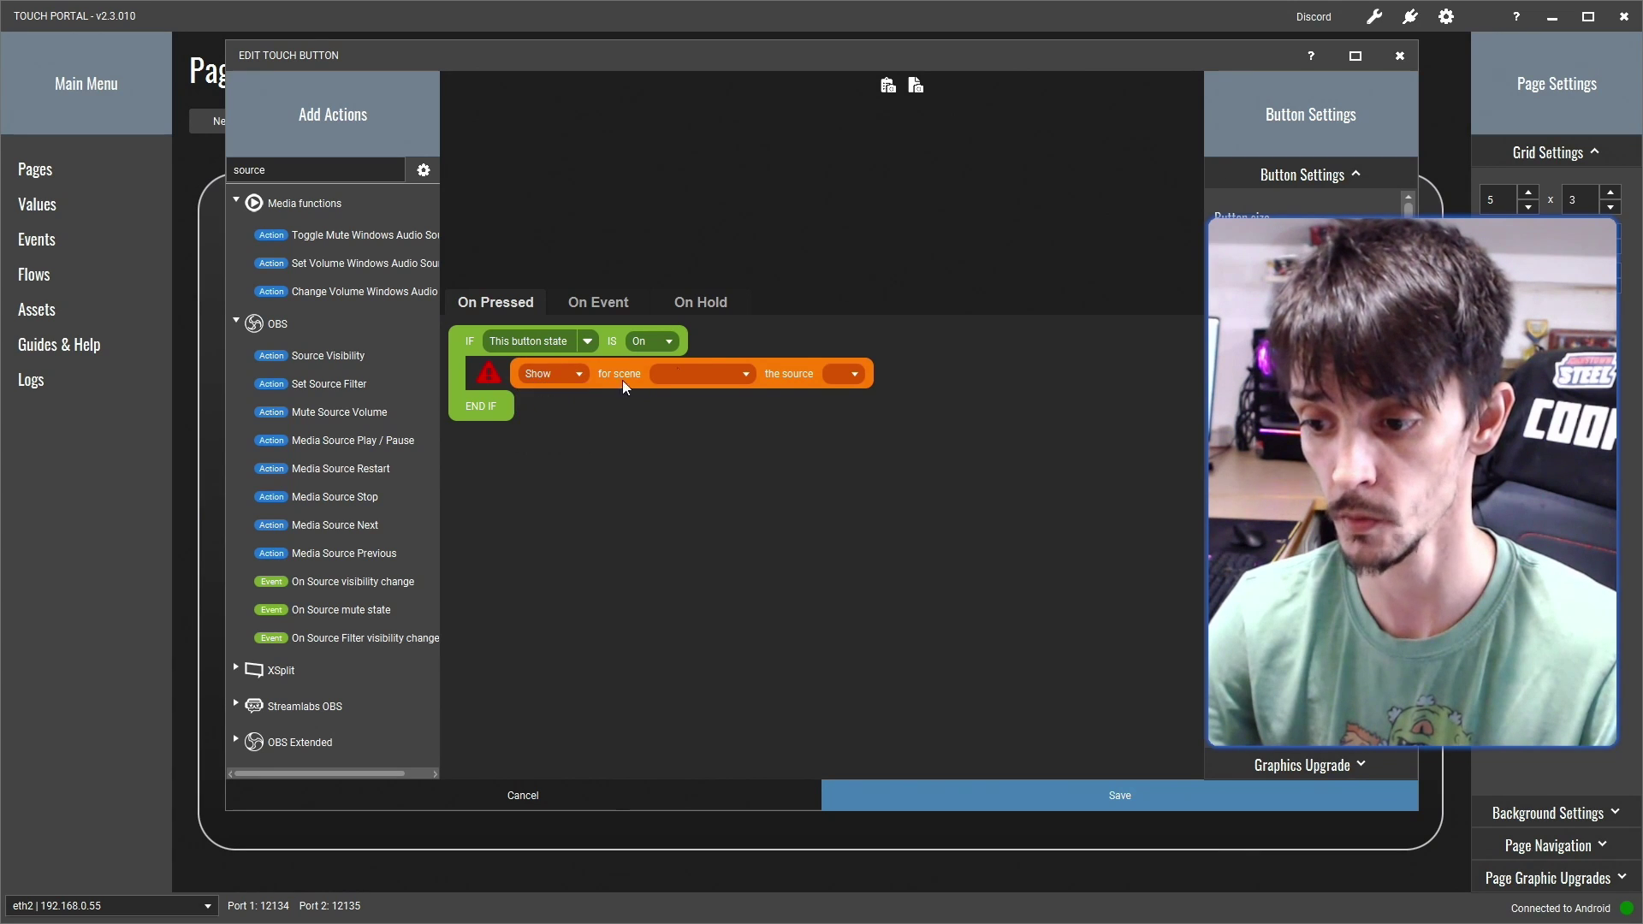
{"action": "left_click", "coordinate": [706, 373]}
{"action": "left_click", "coordinate": [689, 395]}
{"action": "left_click", "coordinate": [847, 373]}
{"action": "left_click", "coordinate": [856, 398]}
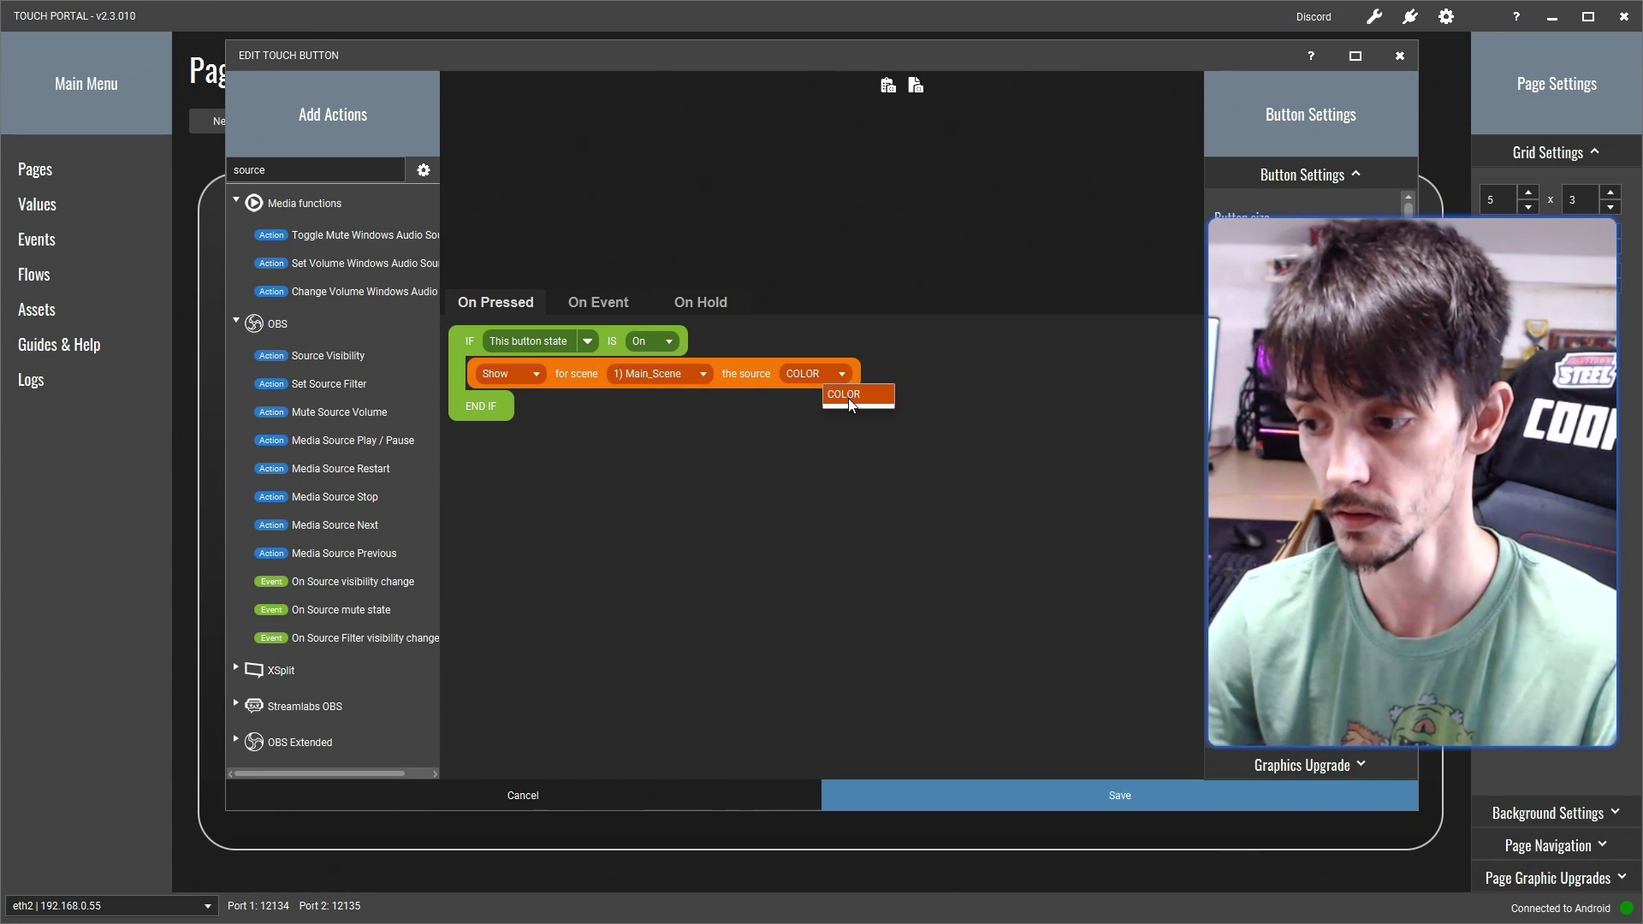
Add an Else branch containing a copy of the Source Visibility action set to Hide
{"action": "left_click", "coordinate": [292, 168]}
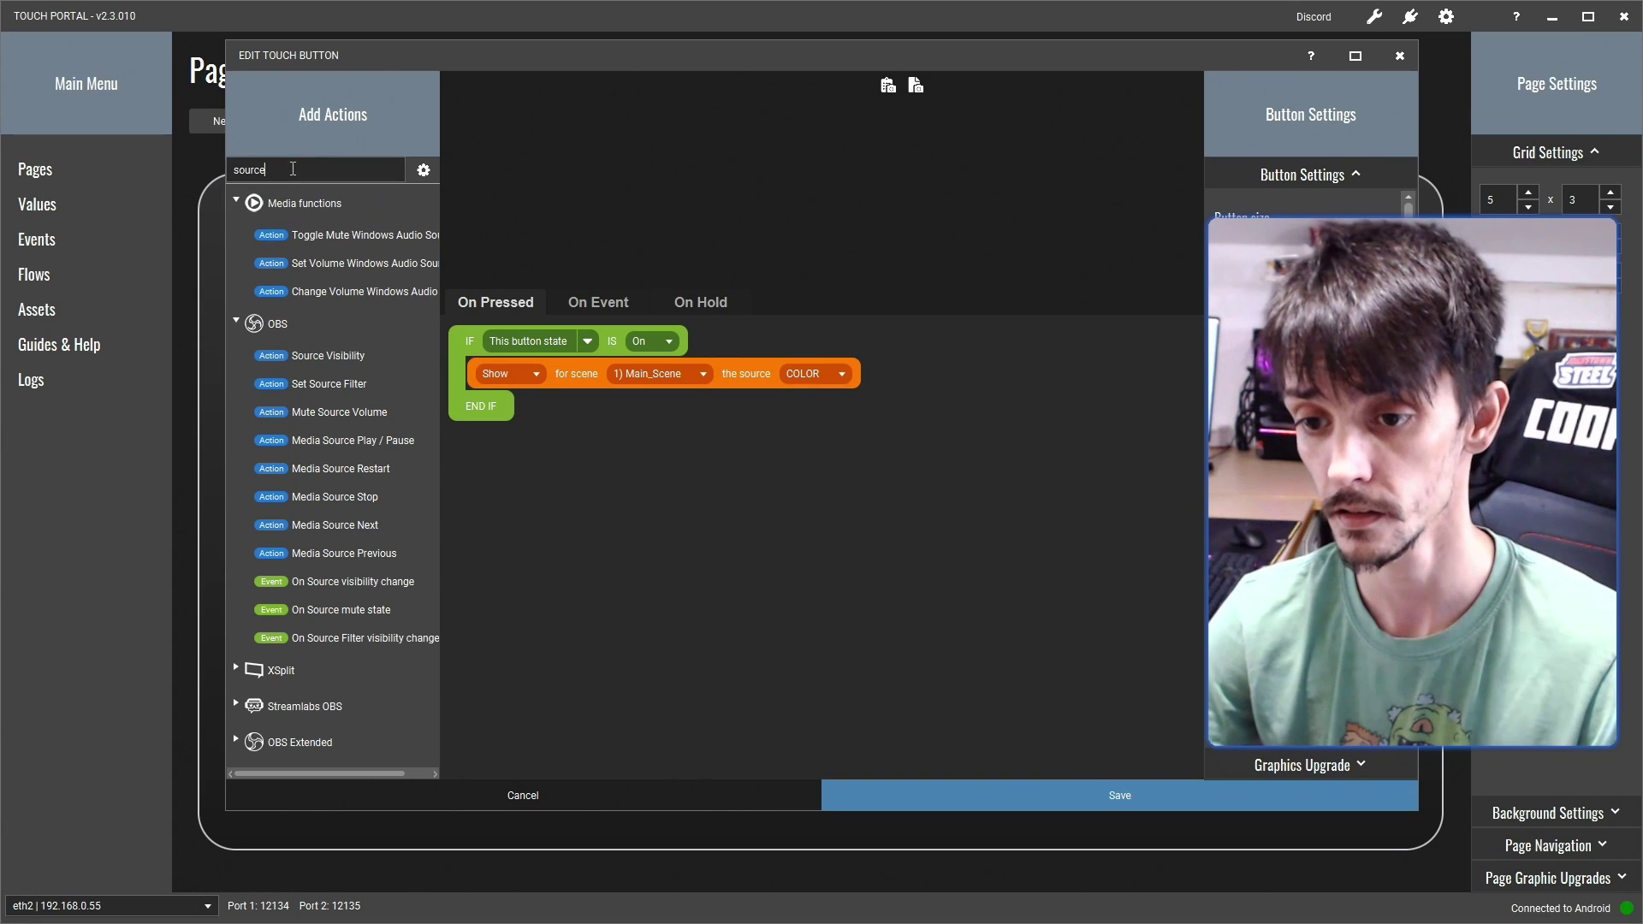
{"action": "type", "text": "else"}
{"action": "left_click_drag", "start_coordinate": [279, 235], "coordinate": [526, 421]}
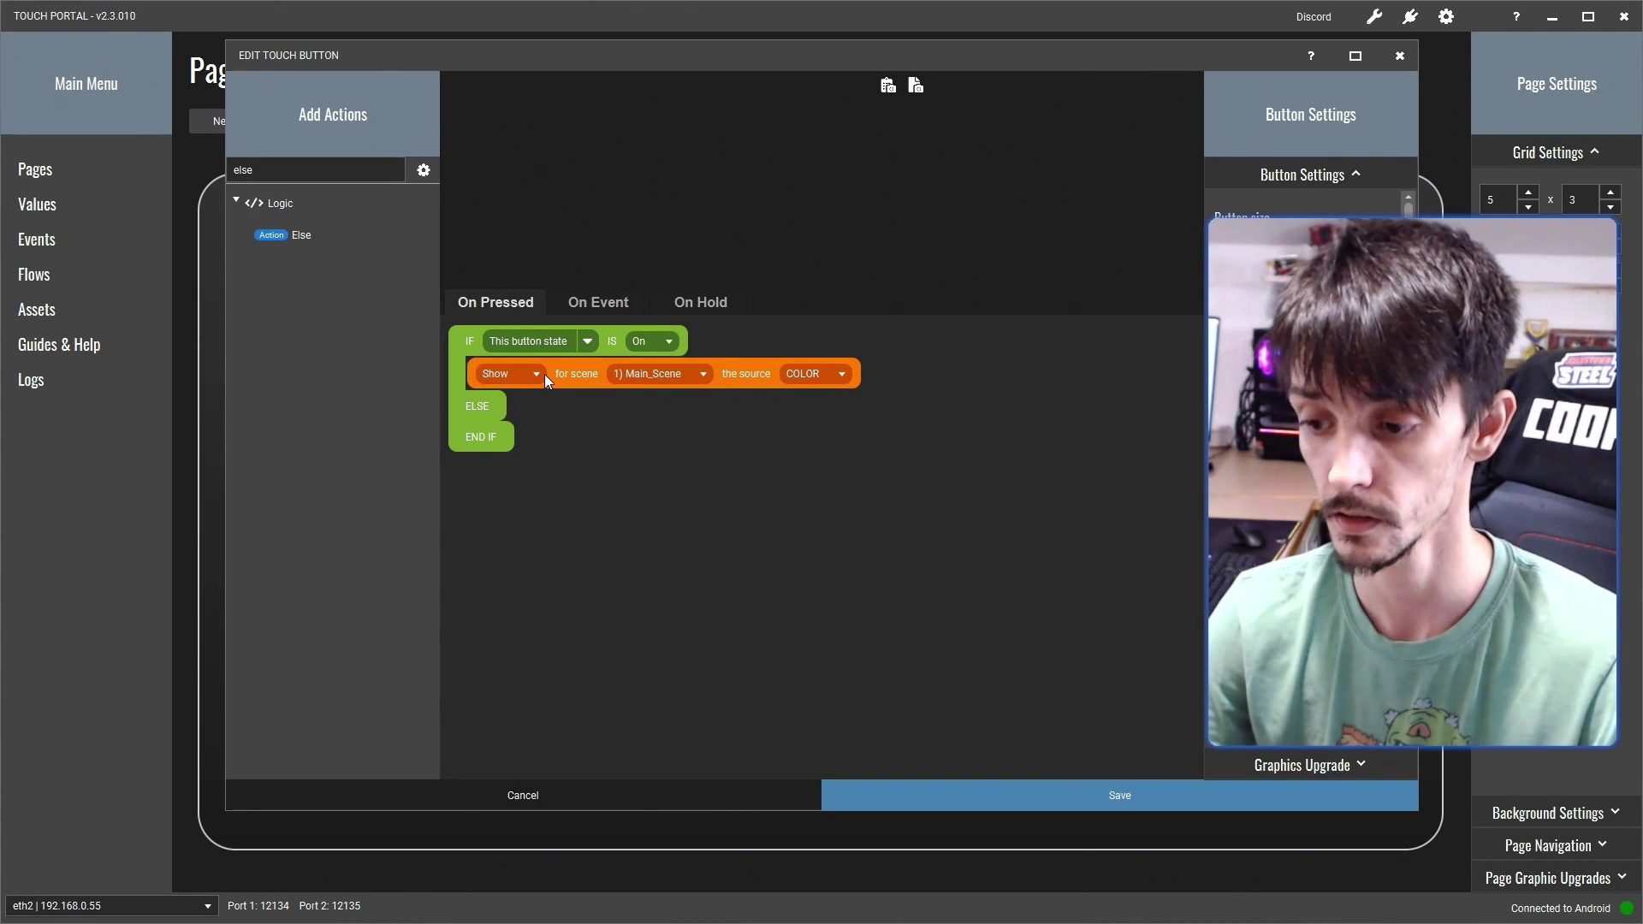
{"action": "left_click", "coordinate": [573, 373]}
{"action": "right_click", "coordinate": [484, 440]}
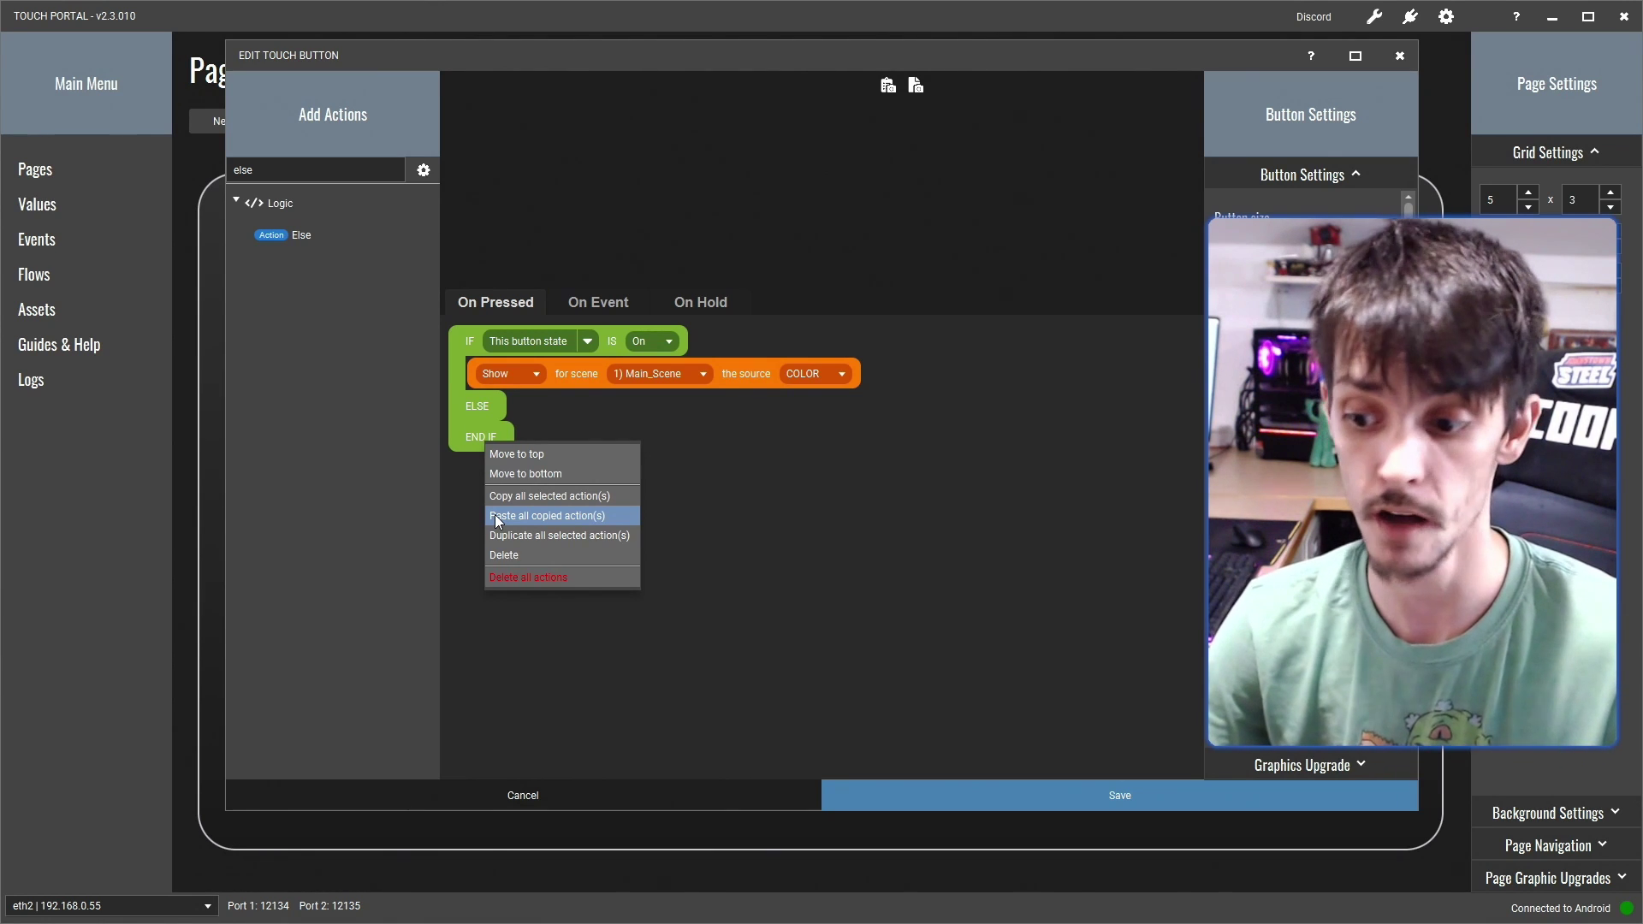
{"action": "left_click", "coordinate": [495, 515]}
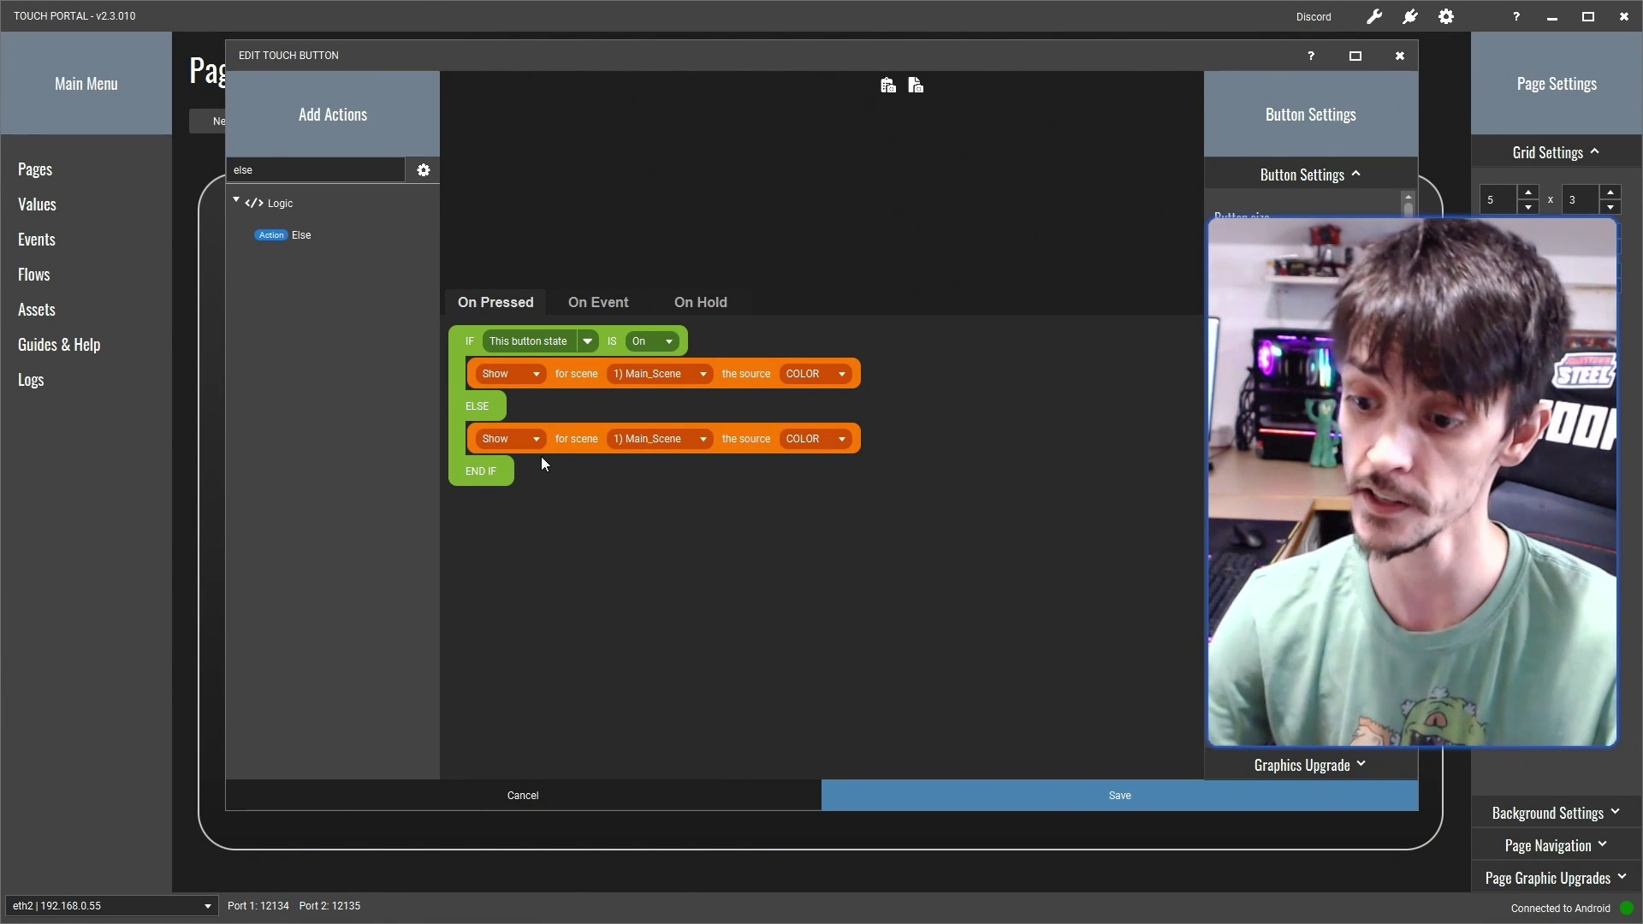
{"action": "left_click", "coordinate": [522, 440]}
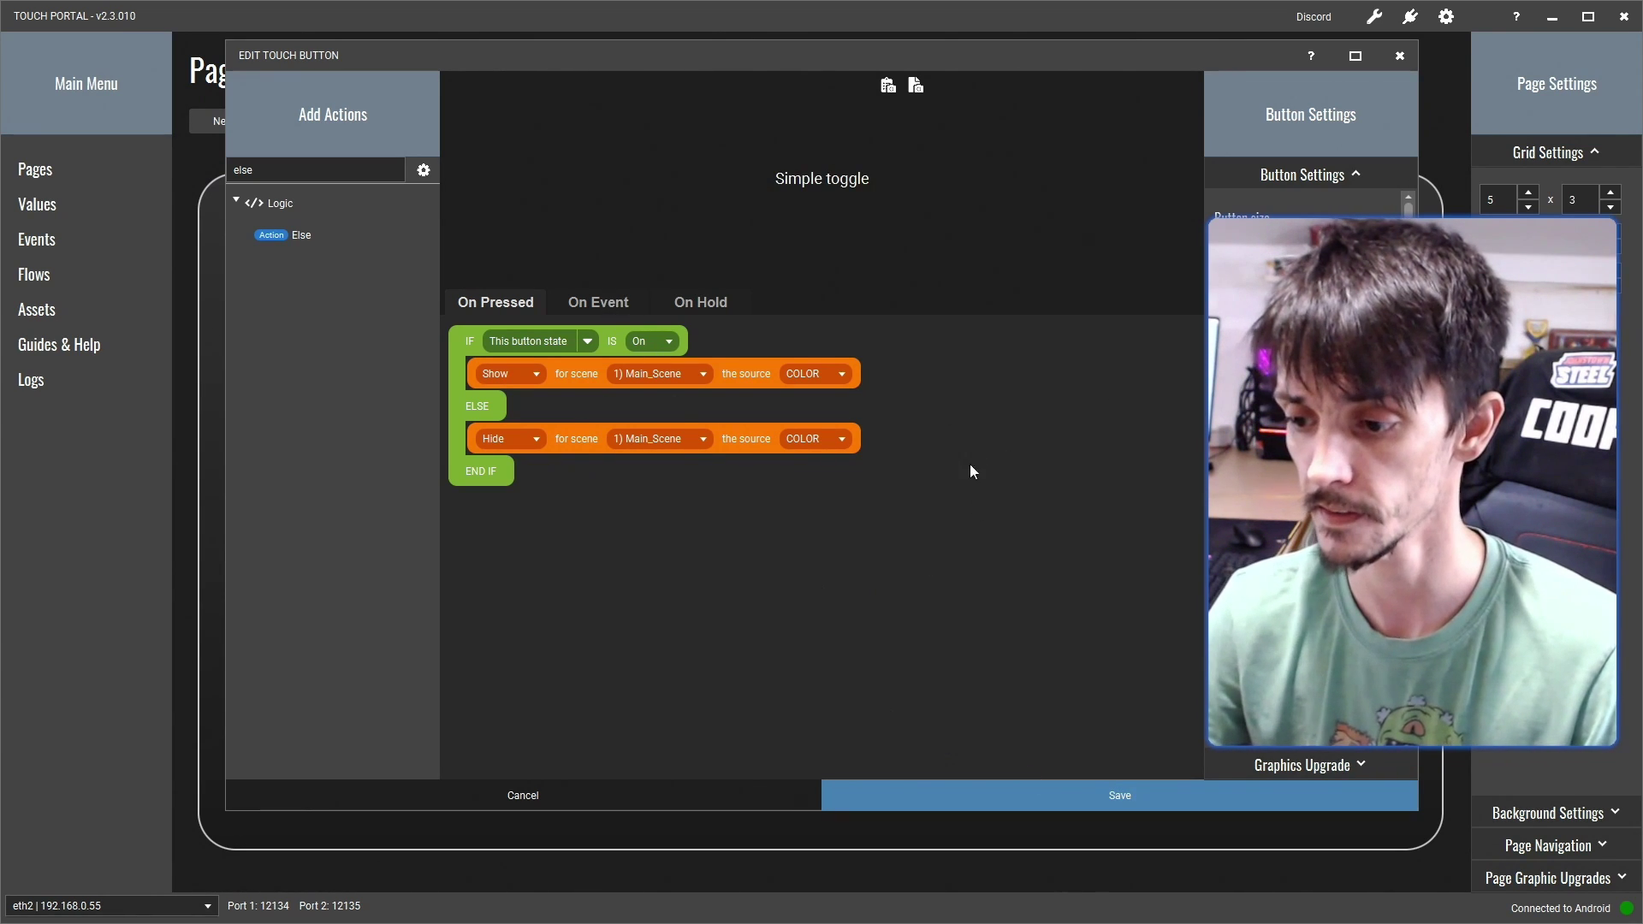
Add a "When Button State changes" event to the Simple toggle button's events
{"action": "left_click", "coordinate": [640, 309]}
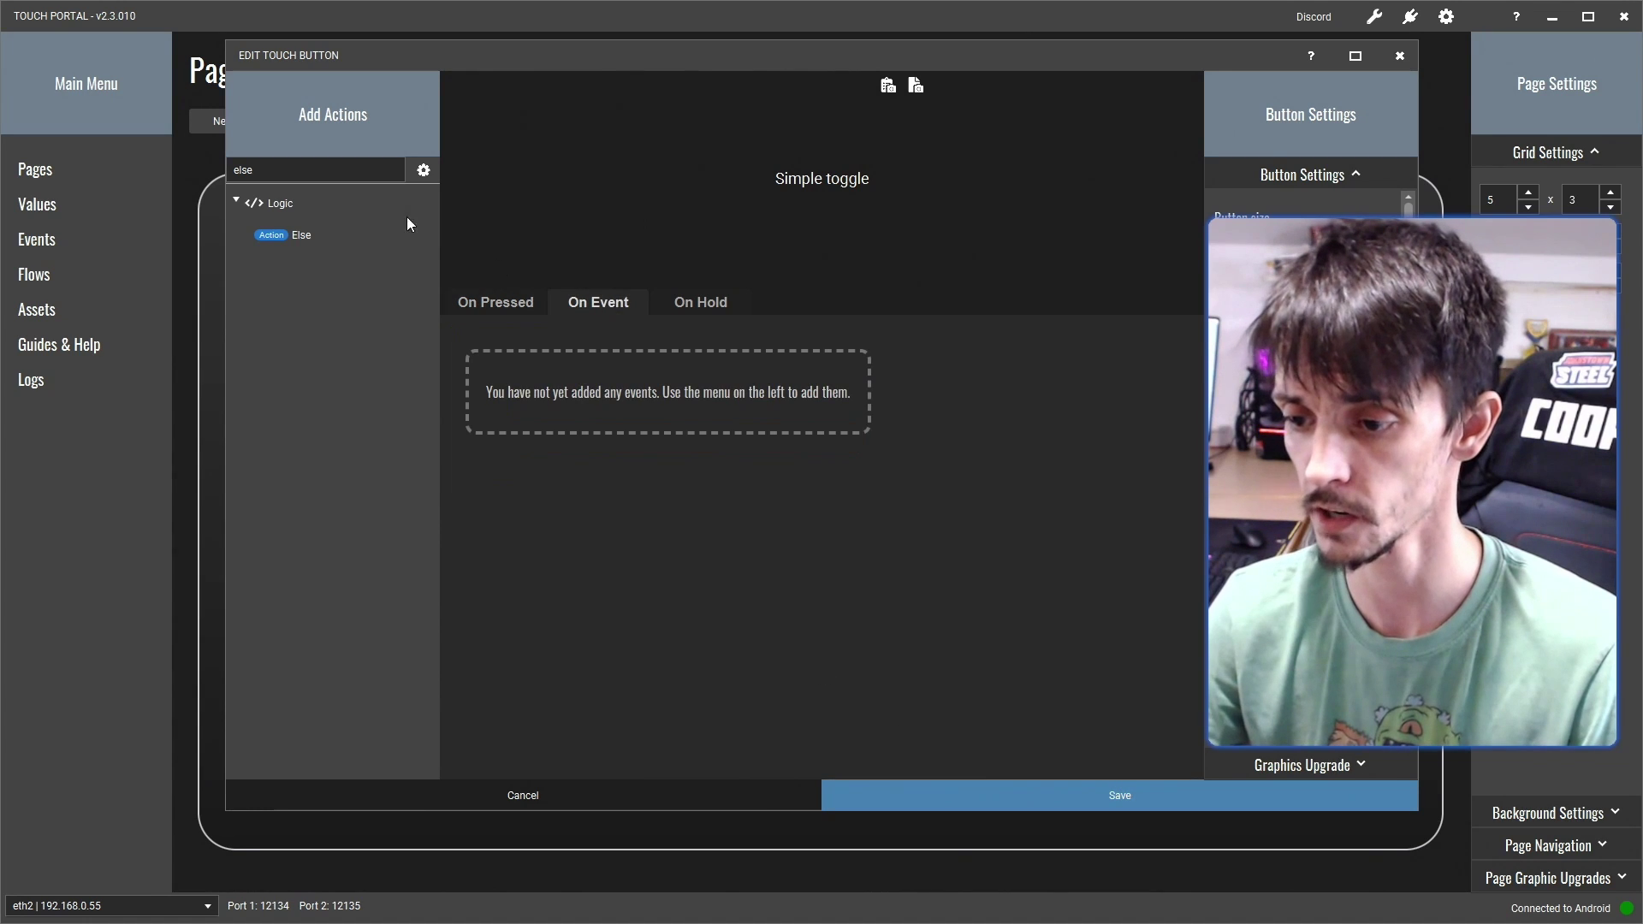
{"action": "key", "text": "BackSpace"}
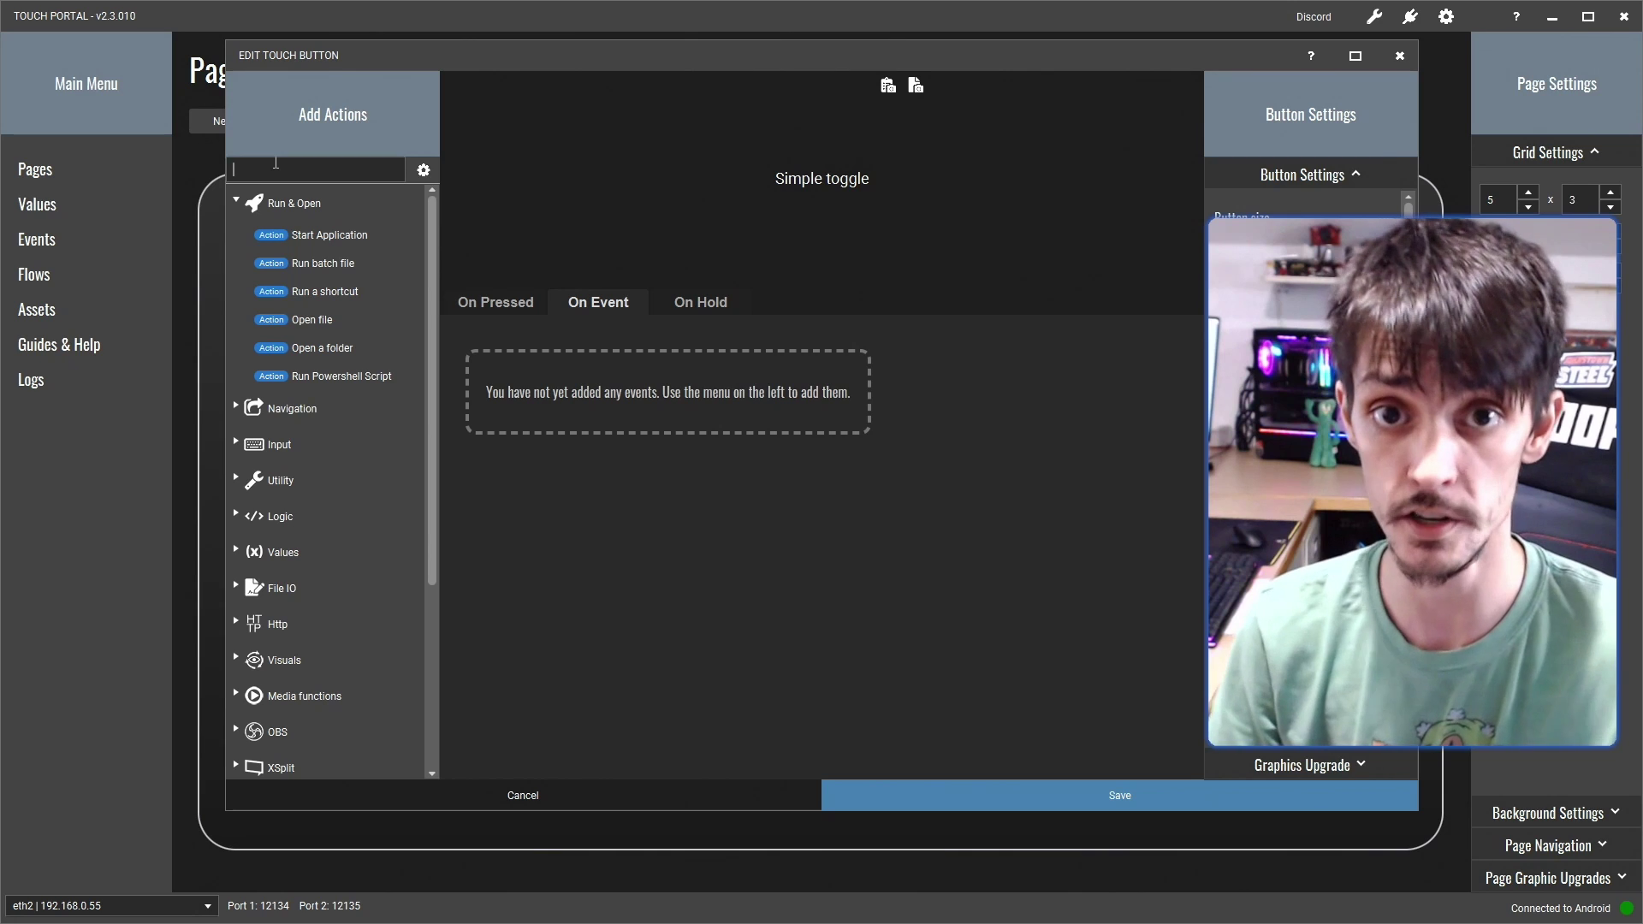
{"action": "left_click", "coordinate": [276, 162]}
{"action": "type", "text": "when"}
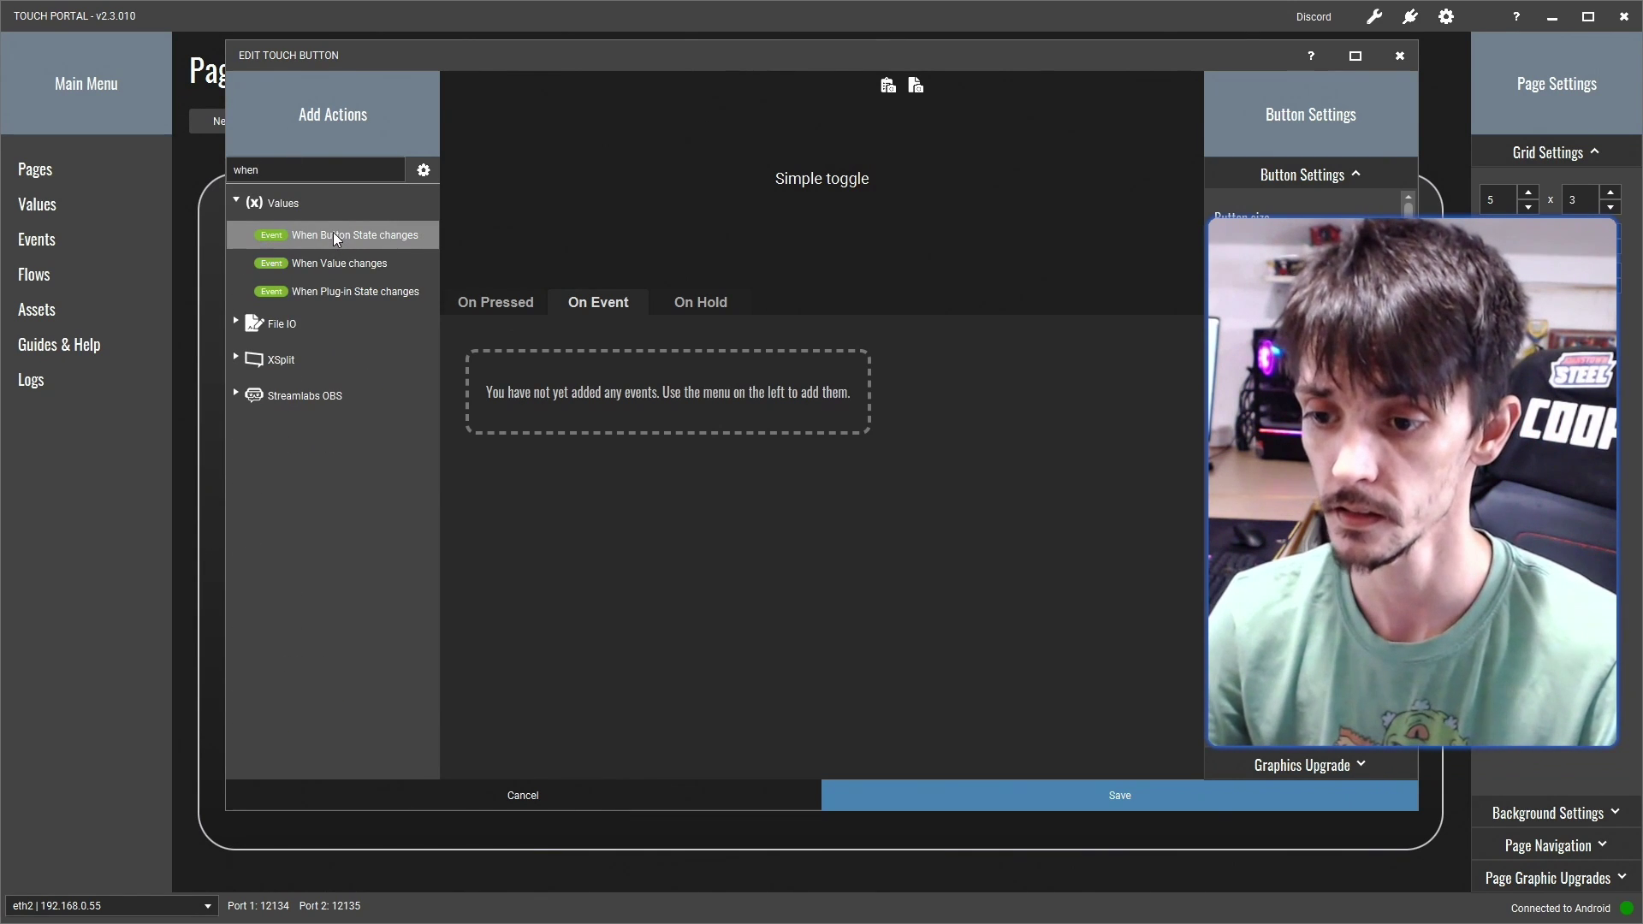
{"action": "double_click", "coordinate": [340, 244]}
Add a Change Button Visuals action inside the Off state event that changes the background to red, with #b31a1a as the first color
{"action": "double_click", "coordinate": [270, 167]}
{"action": "type", "text": "visual"}
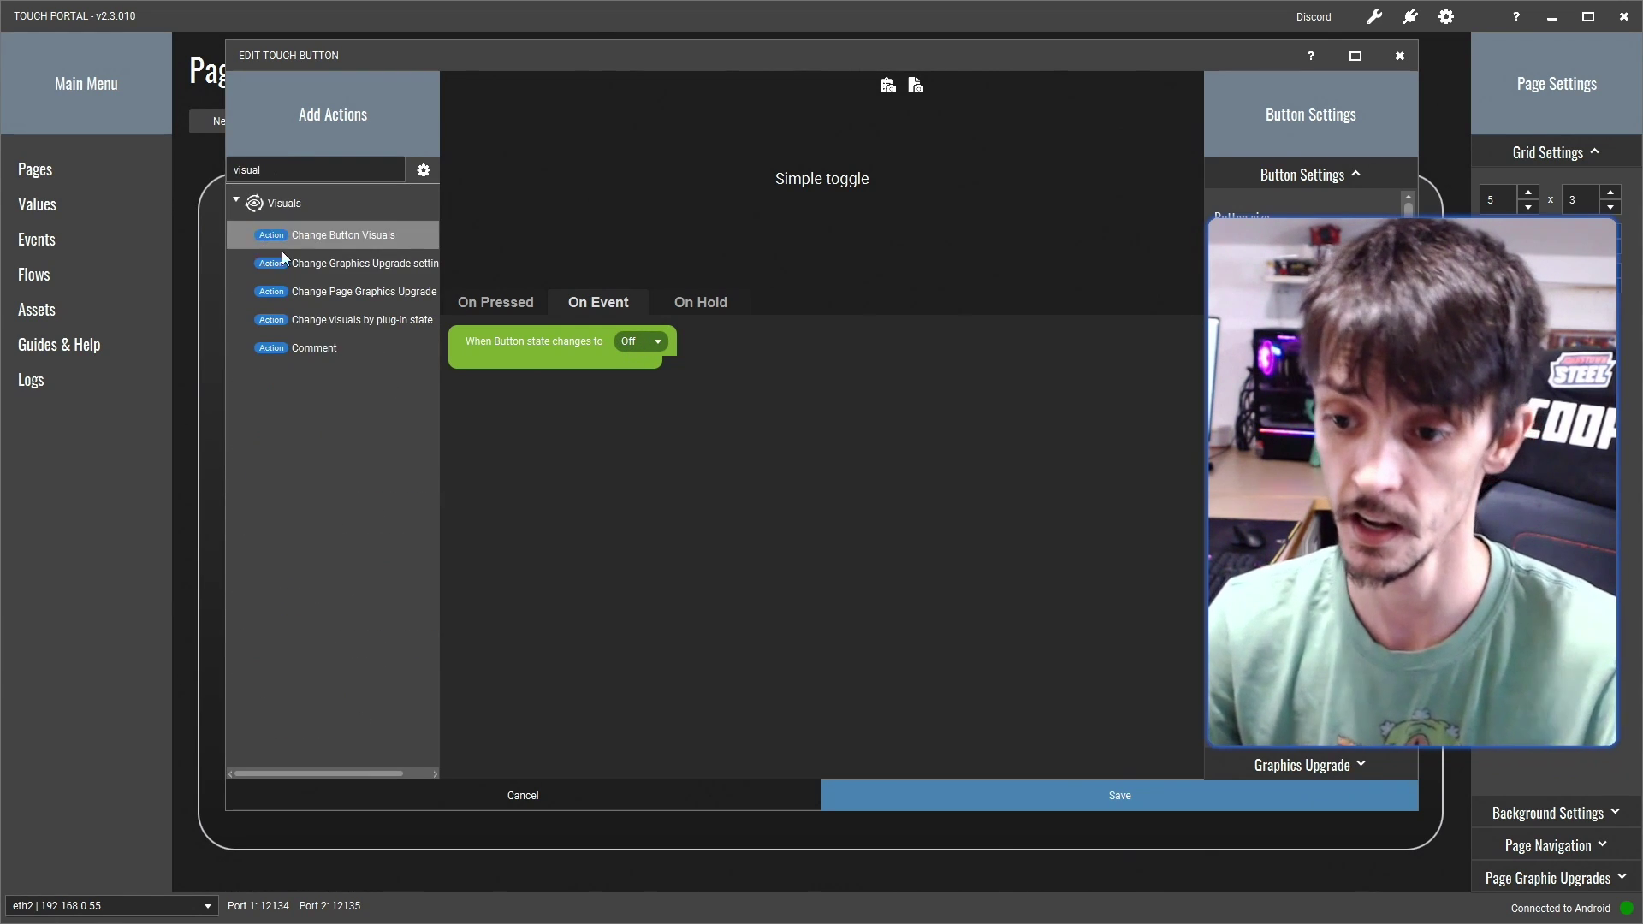
{"action": "double_click", "coordinate": [307, 235]}
{"action": "left_click", "coordinate": [547, 392]}
{"action": "left_click", "coordinate": [864, 392]}
{"action": "left_click", "coordinate": [878, 448]}
{"action": "left_click", "coordinate": [993, 395]}
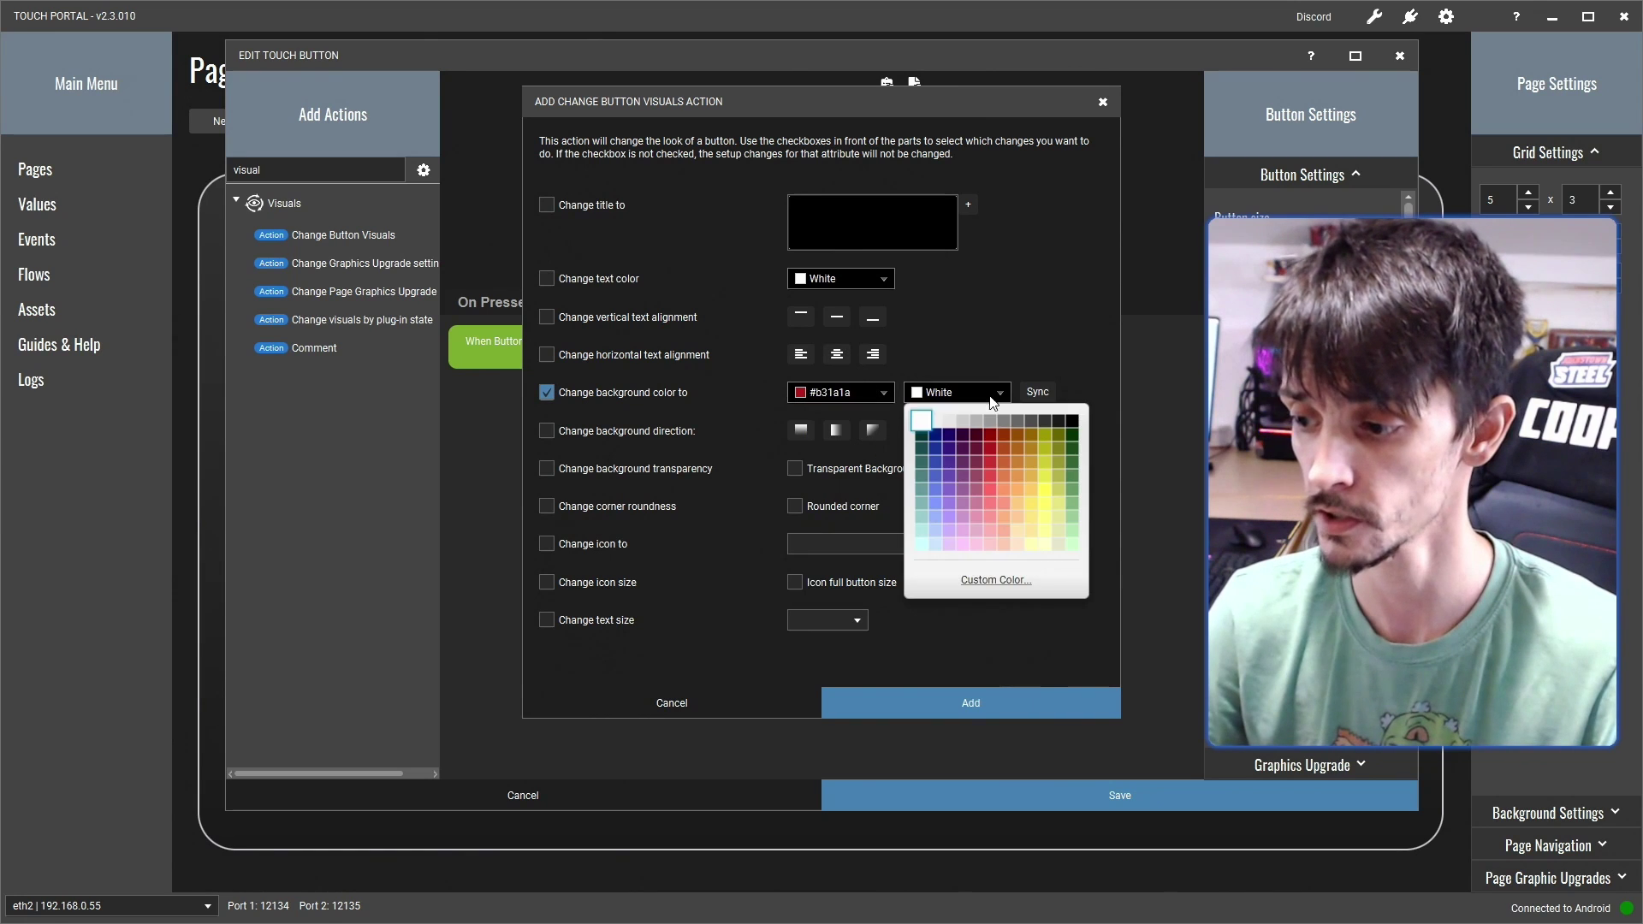
{"action": "left_click", "coordinate": [982, 457]}
{"action": "left_click", "coordinate": [926, 705]}
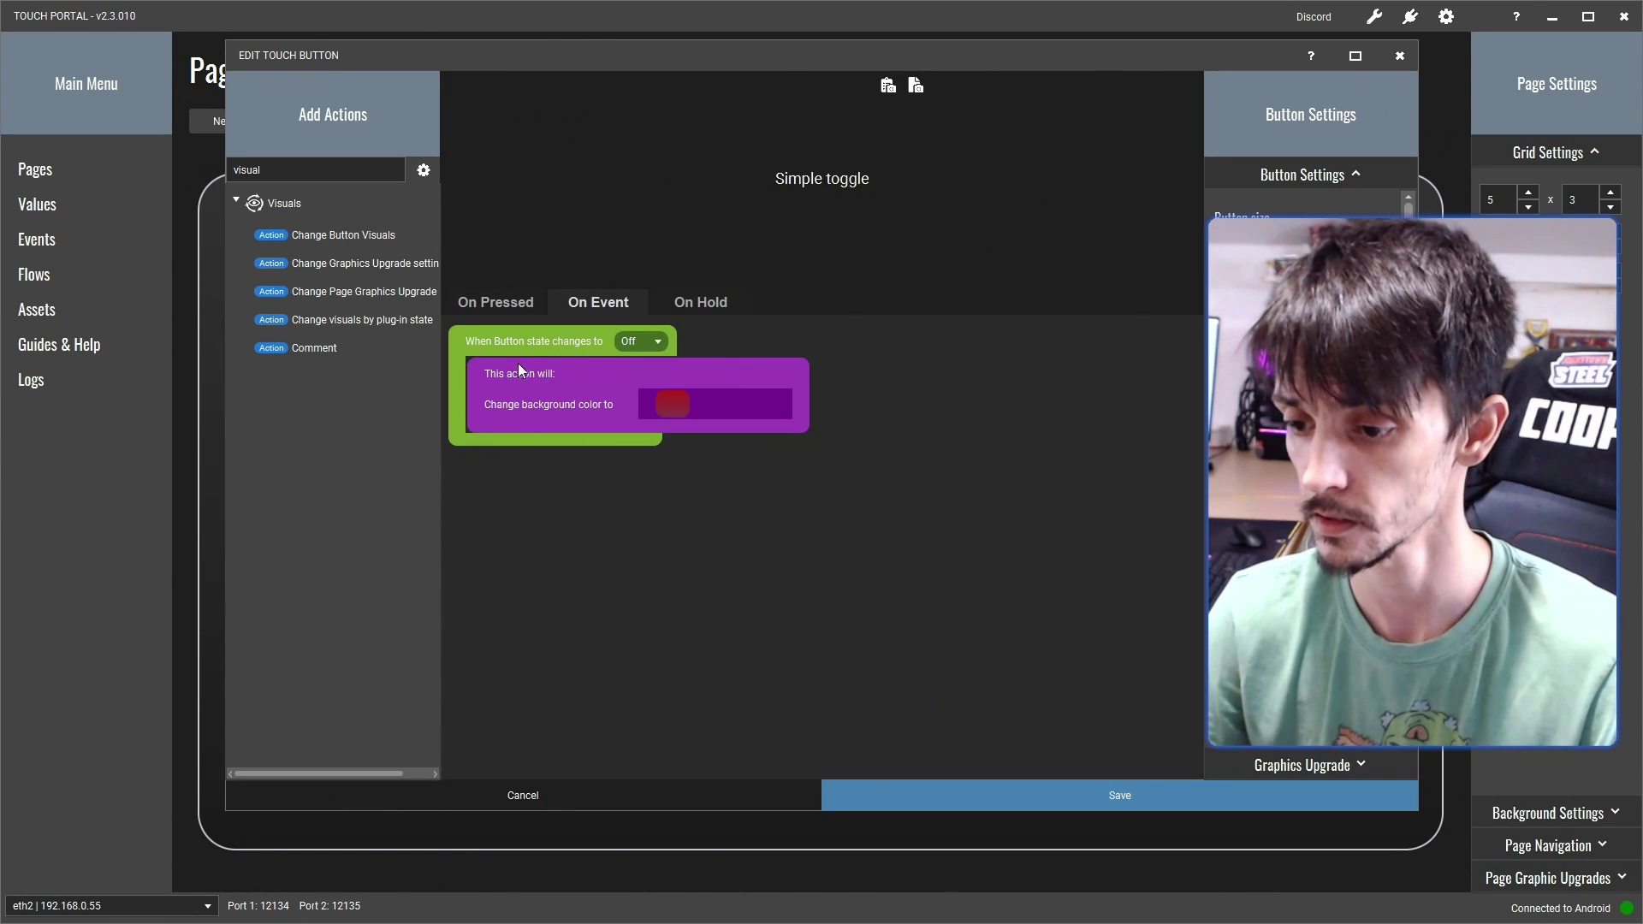
Duplicate the Off state event with its visuals action and set the copy's trigger state to On
{"action": "right_click", "coordinate": [520, 519]}
{"action": "left_click", "coordinate": [522, 527]}
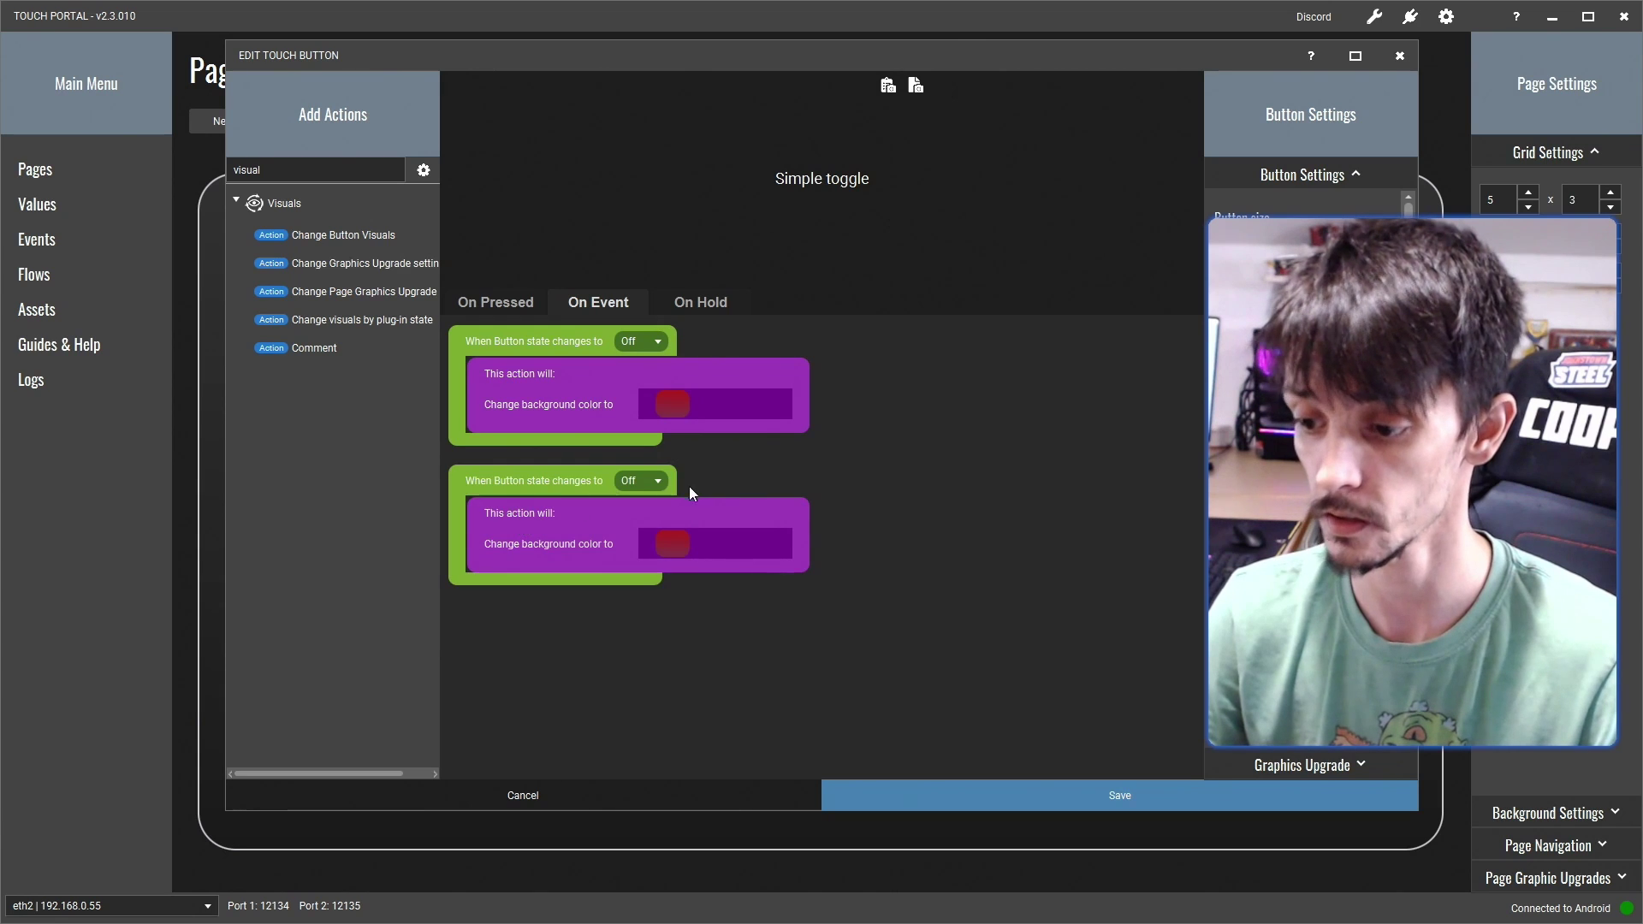
{"action": "left_click", "coordinate": [640, 481]}
{"action": "left_click", "coordinate": [634, 505]}
Change both background colors in the On state event's visuals action to green and save the Simple toggle button
{"action": "double_click", "coordinate": [678, 516]}
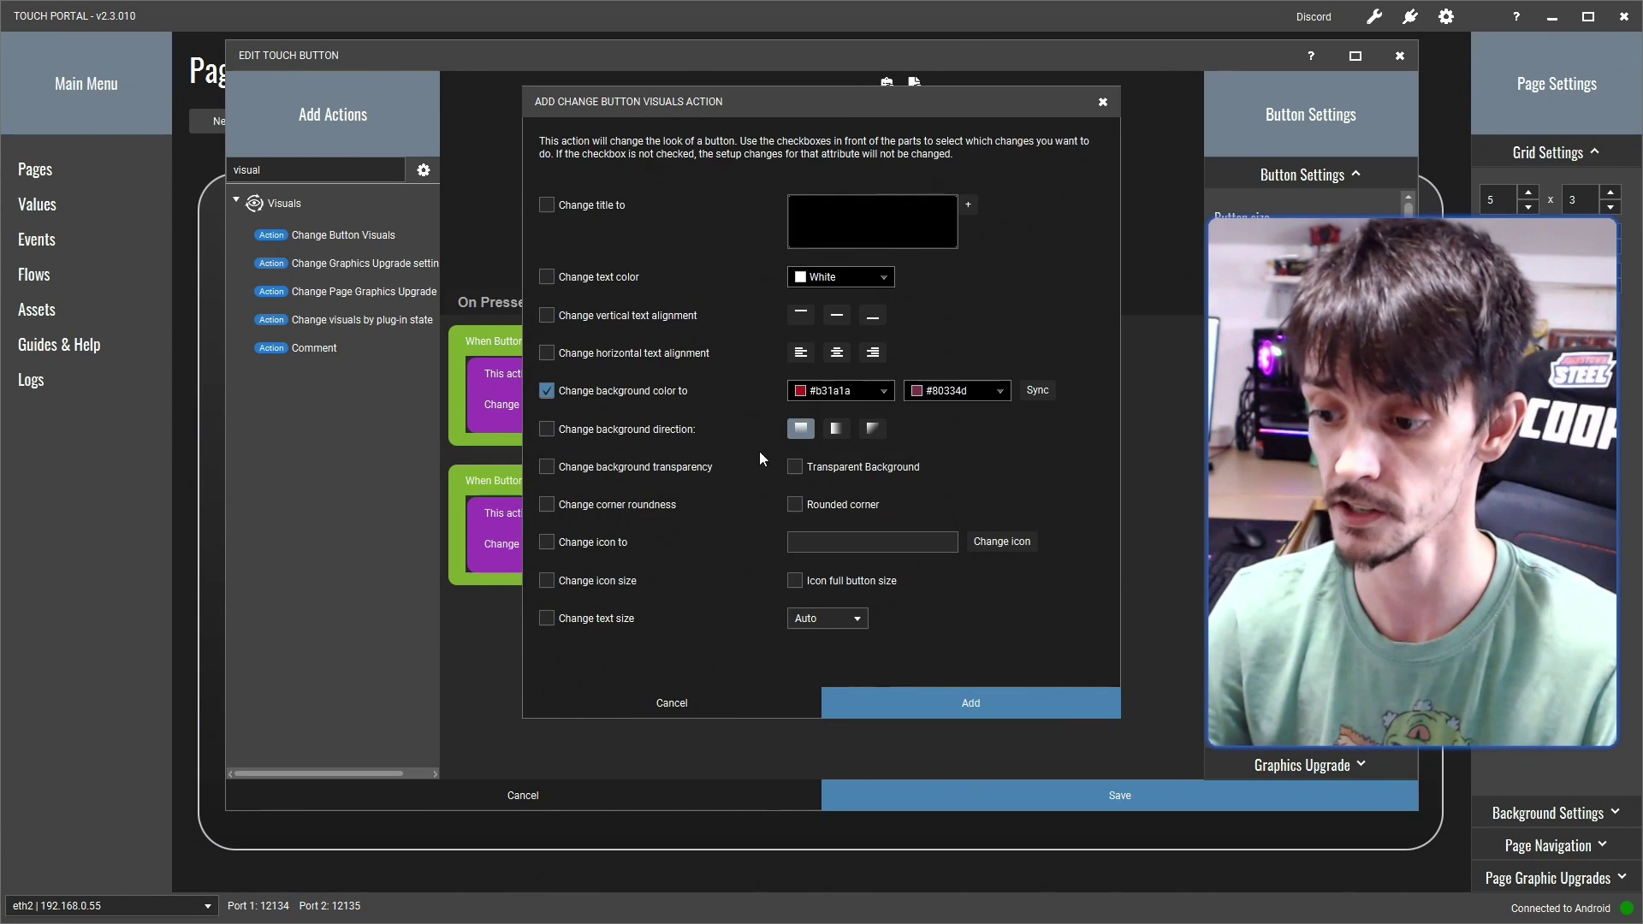
{"action": "left_click", "coordinate": [849, 392]}
{"action": "left_click", "coordinate": [956, 445]}
{"action": "left_click", "coordinate": [976, 391]}
{"action": "left_click", "coordinate": [1073, 498]}
{"action": "left_click", "coordinate": [958, 712]}
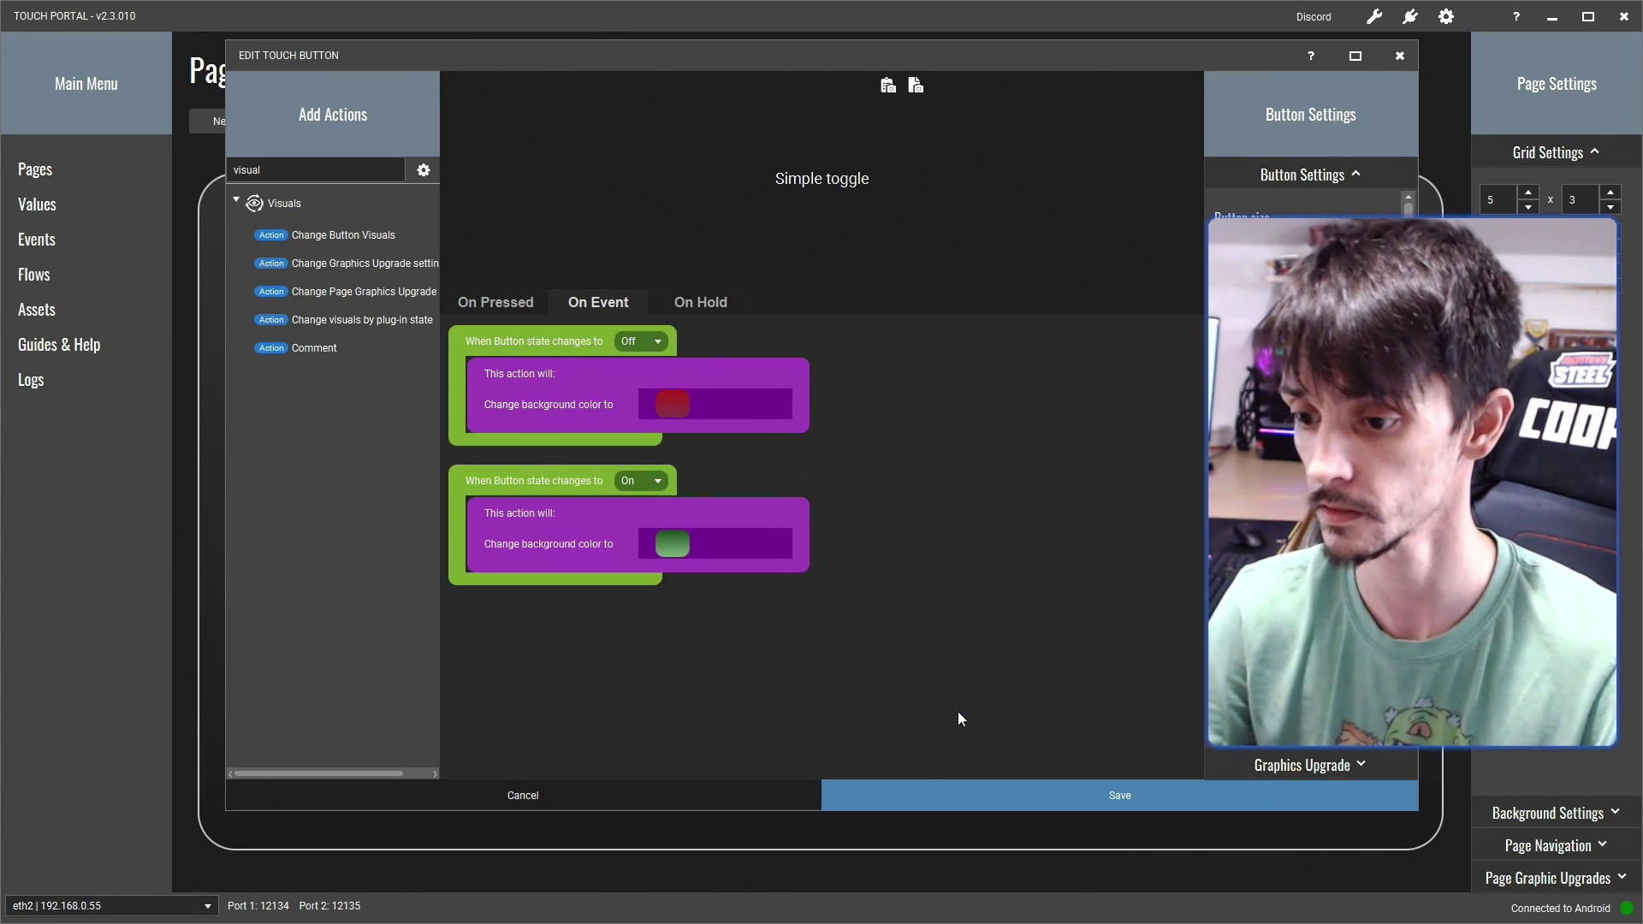
{"action": "left_click", "coordinate": [991, 788]}
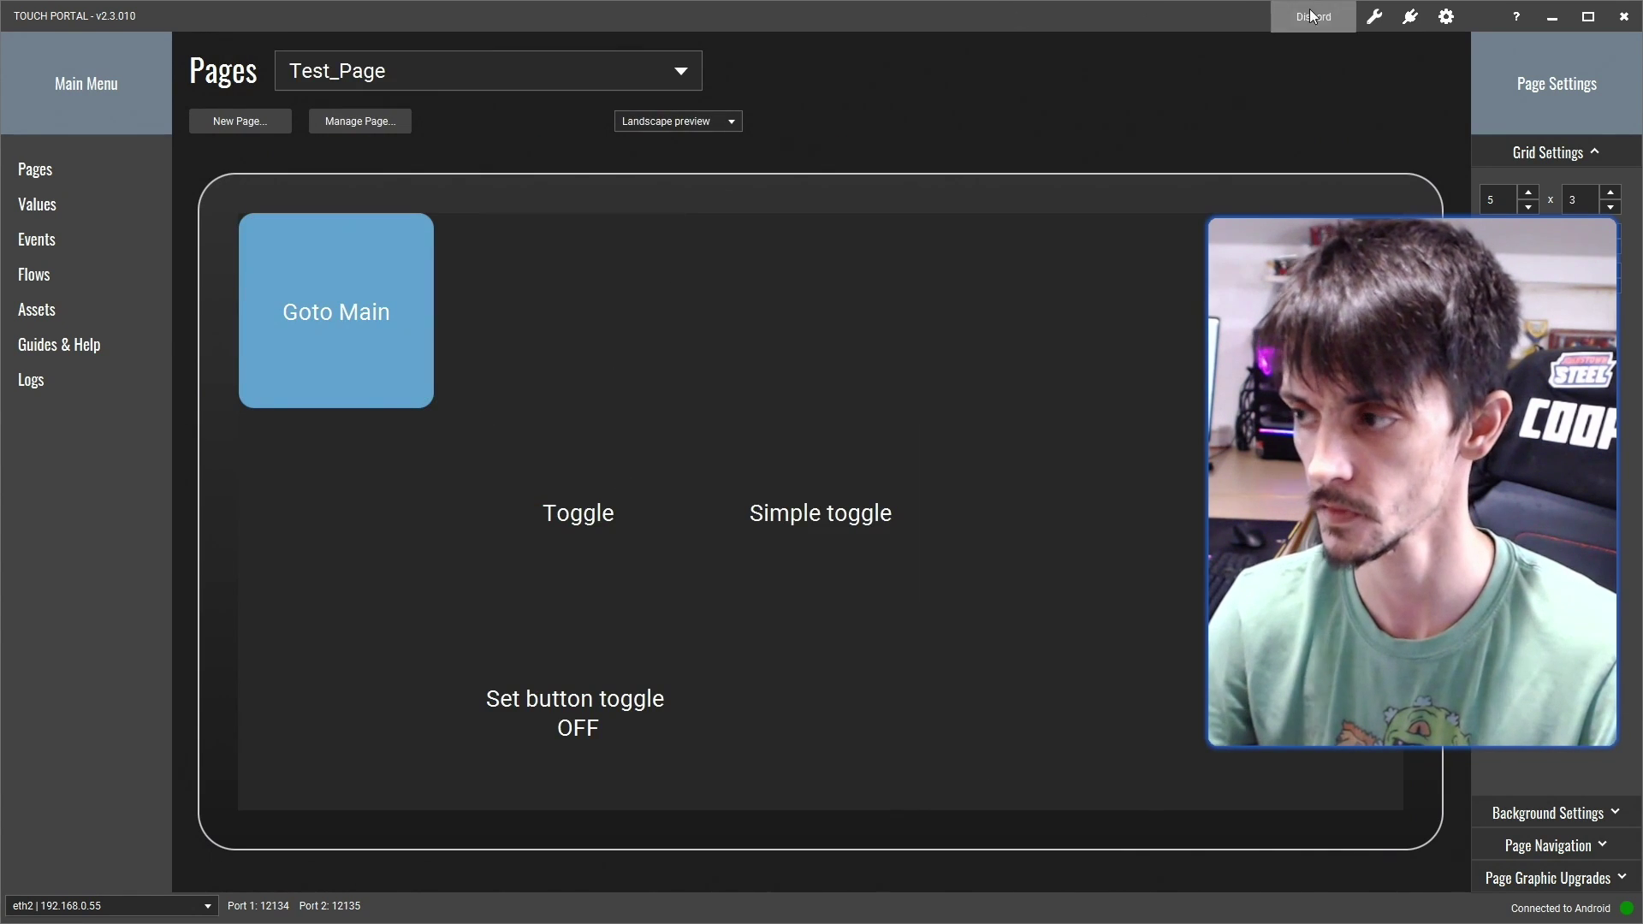
{"action": "left_click", "coordinate": [1554, 17]}
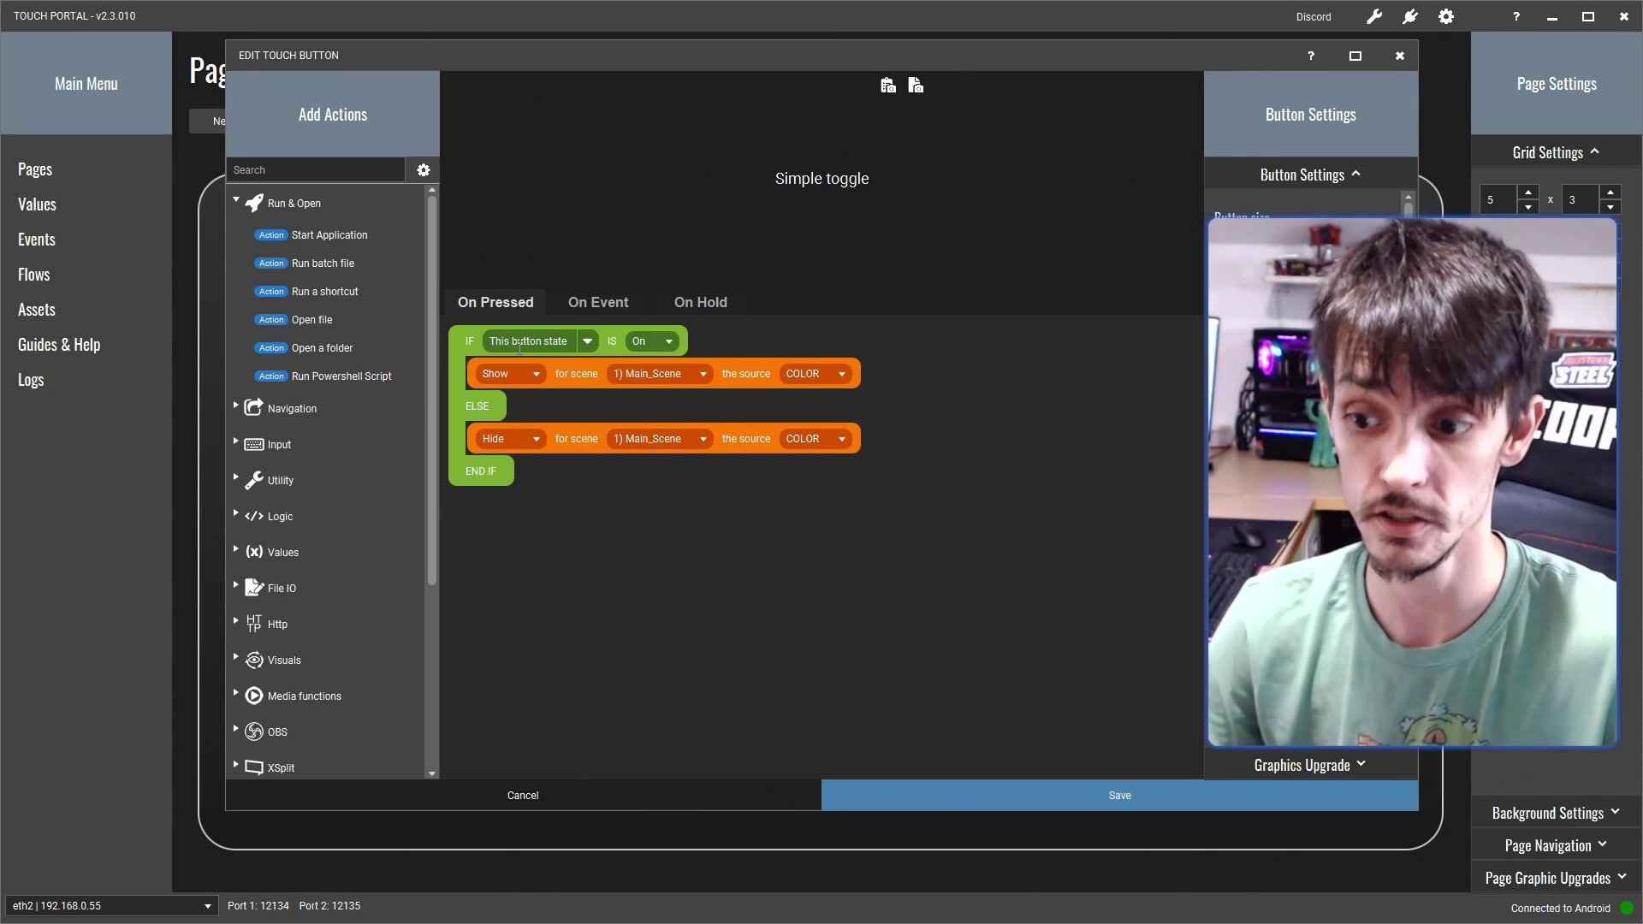
Add a Change Button State action set to Off below the Show action in the Simple toggle button's If block
{"action": "left_click", "coordinate": [320, 173]}
{"action": "type", "text": "set"}
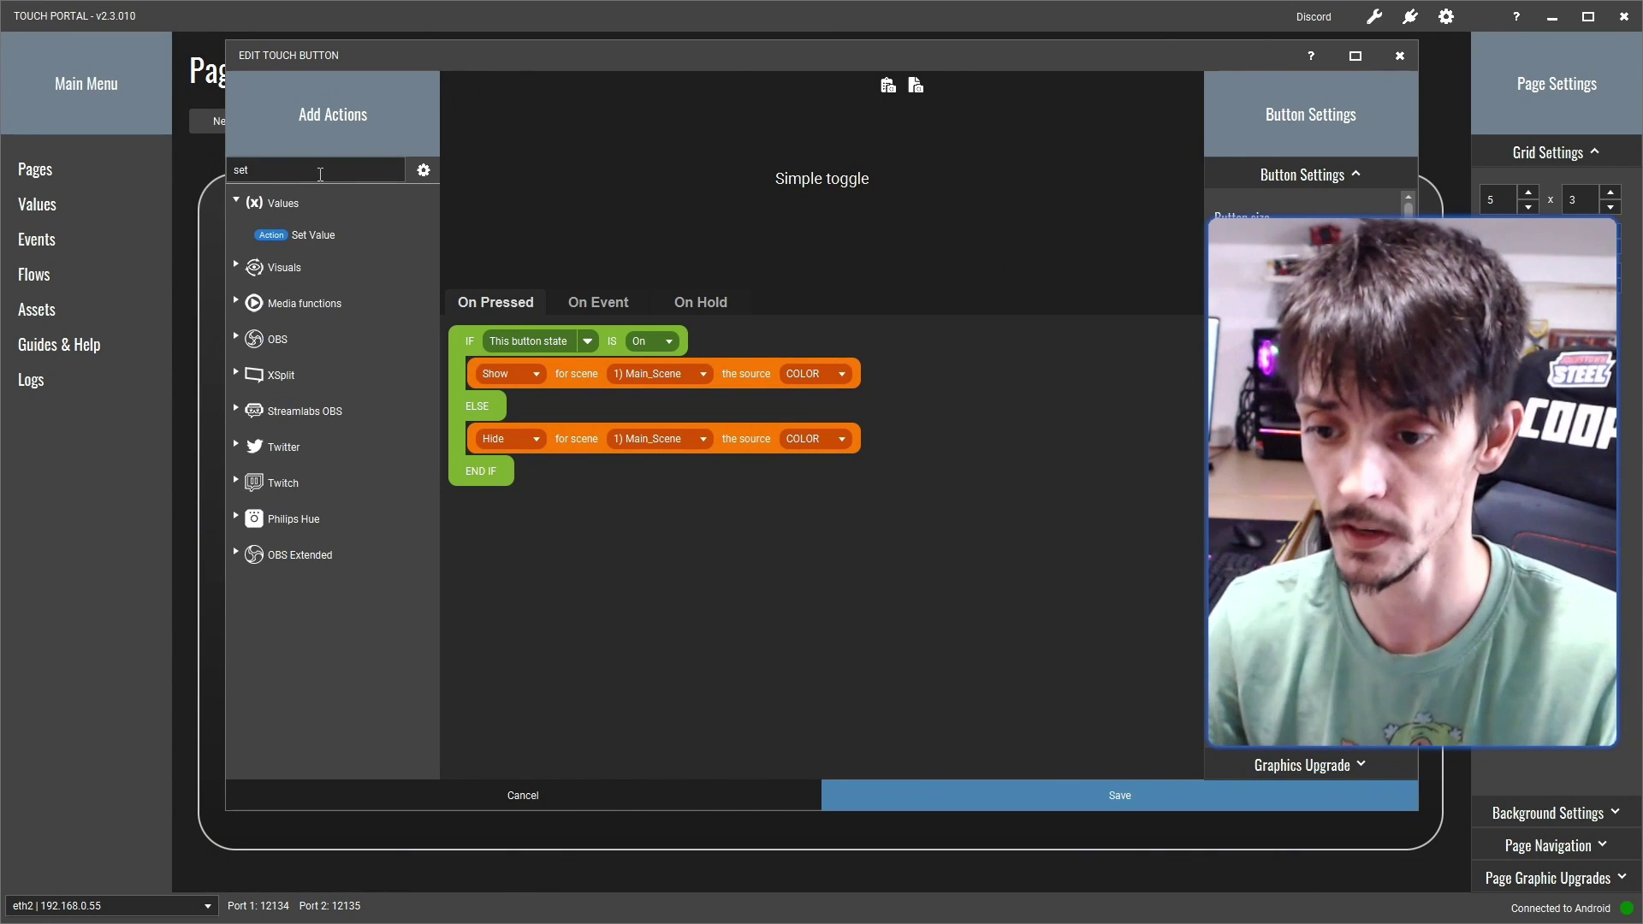
{"action": "key", "text": "ctrl+a"}
{"action": "type", "text": "change"}
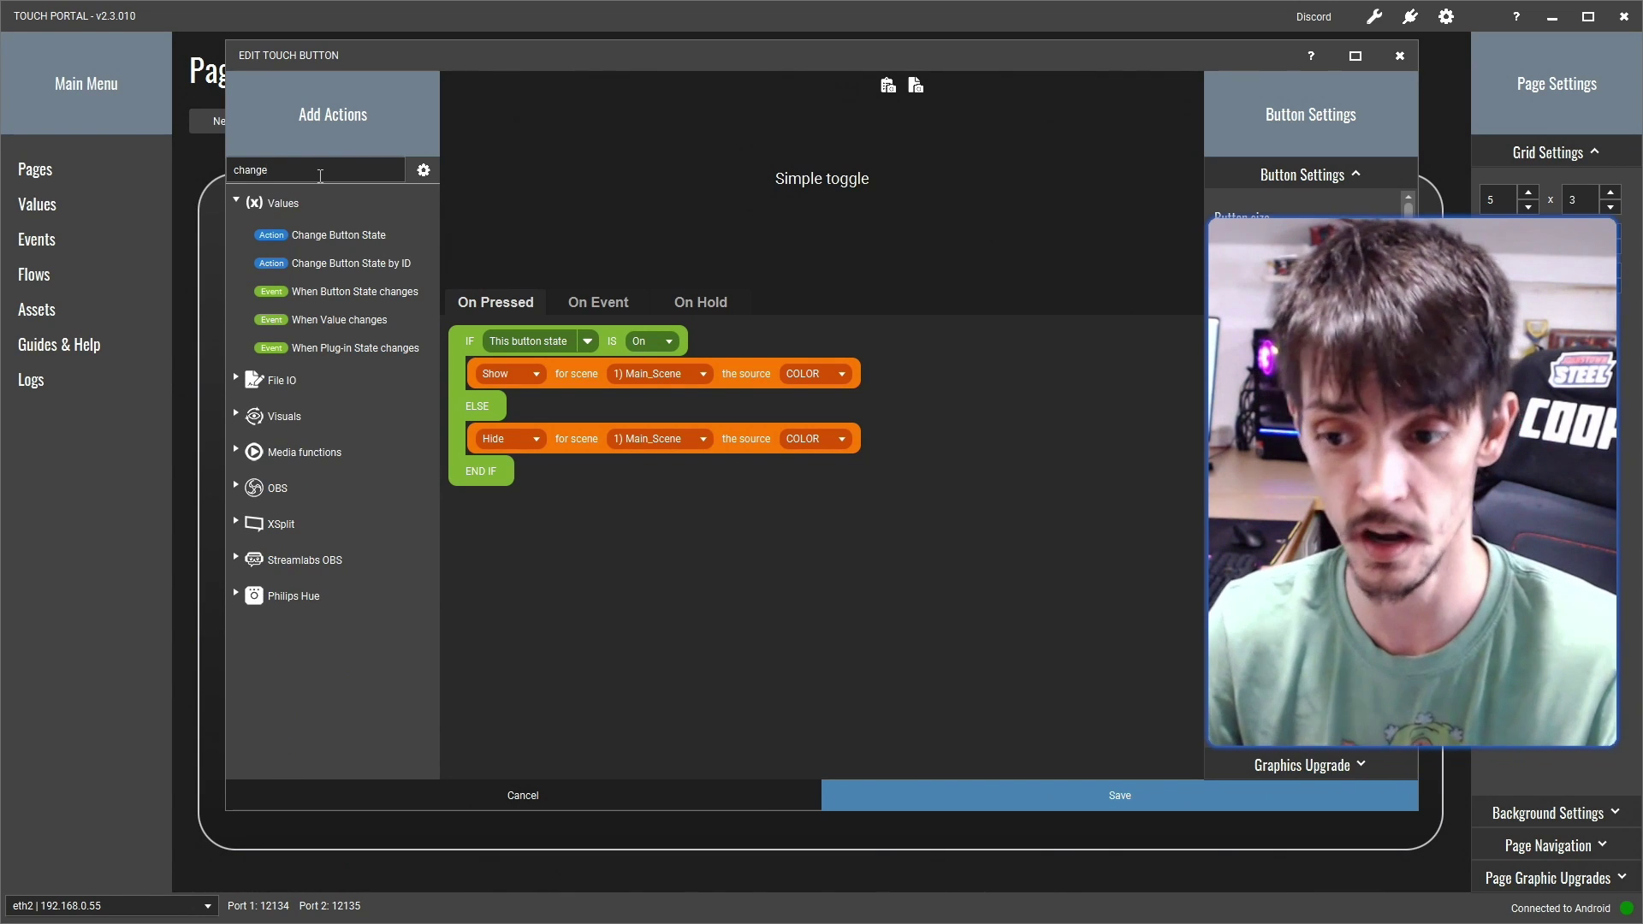
{"action": "left_click_drag", "start_coordinate": [338, 235], "coordinate": [531, 419]}
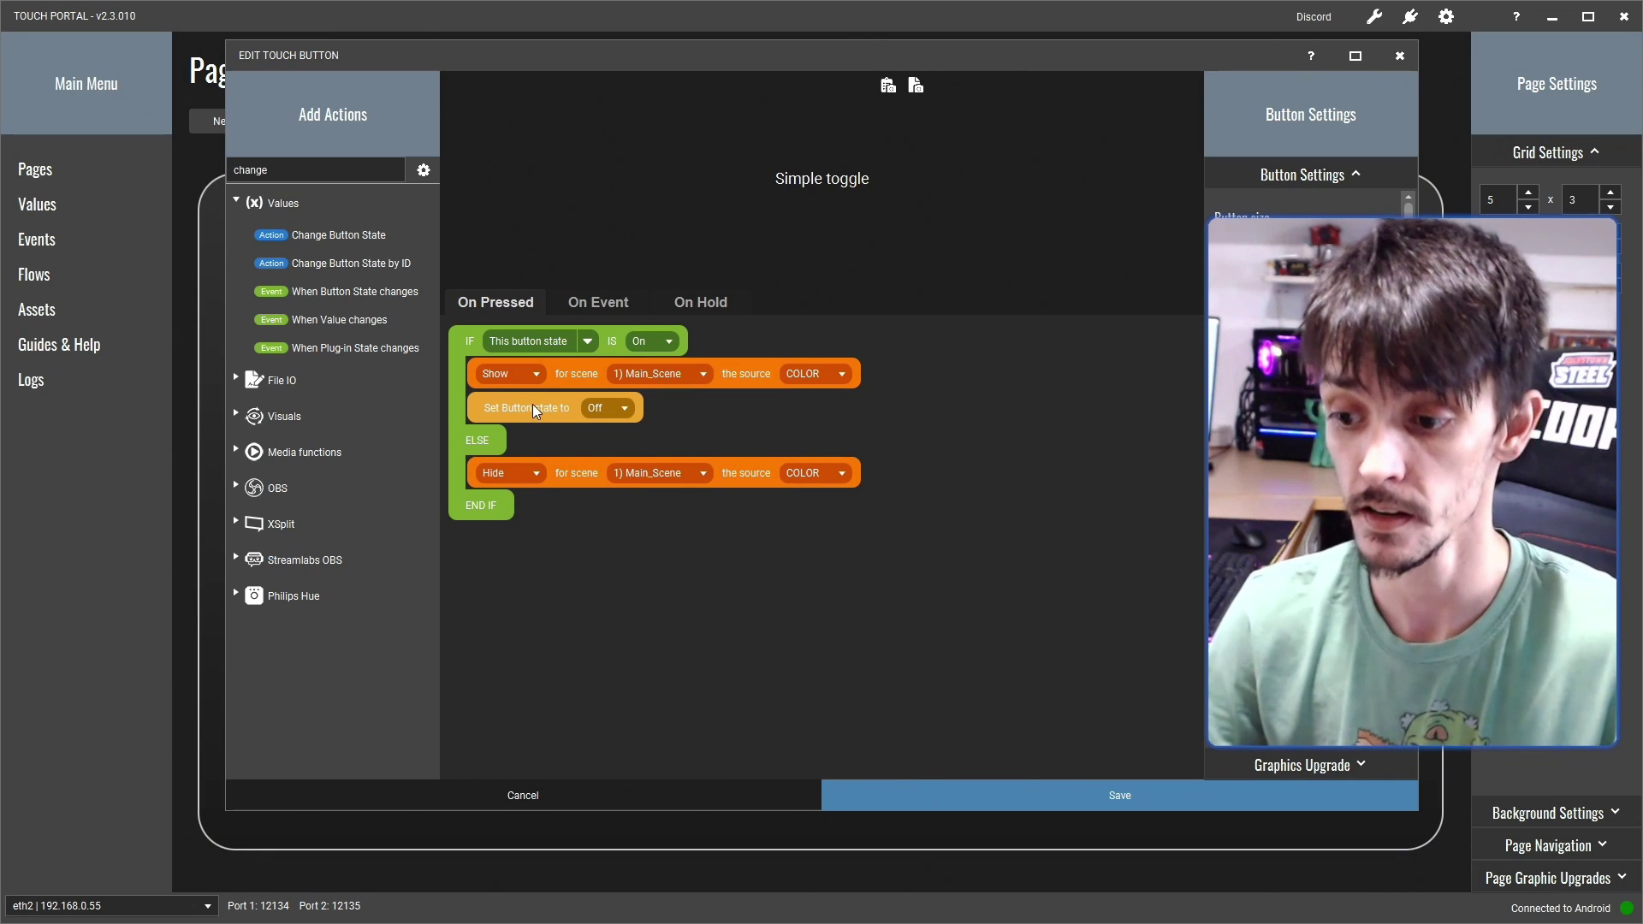
In the Else block, set the Source Visibility action to Show and add a copy of the button state action set to On
{"action": "left_click", "coordinate": [481, 472]}
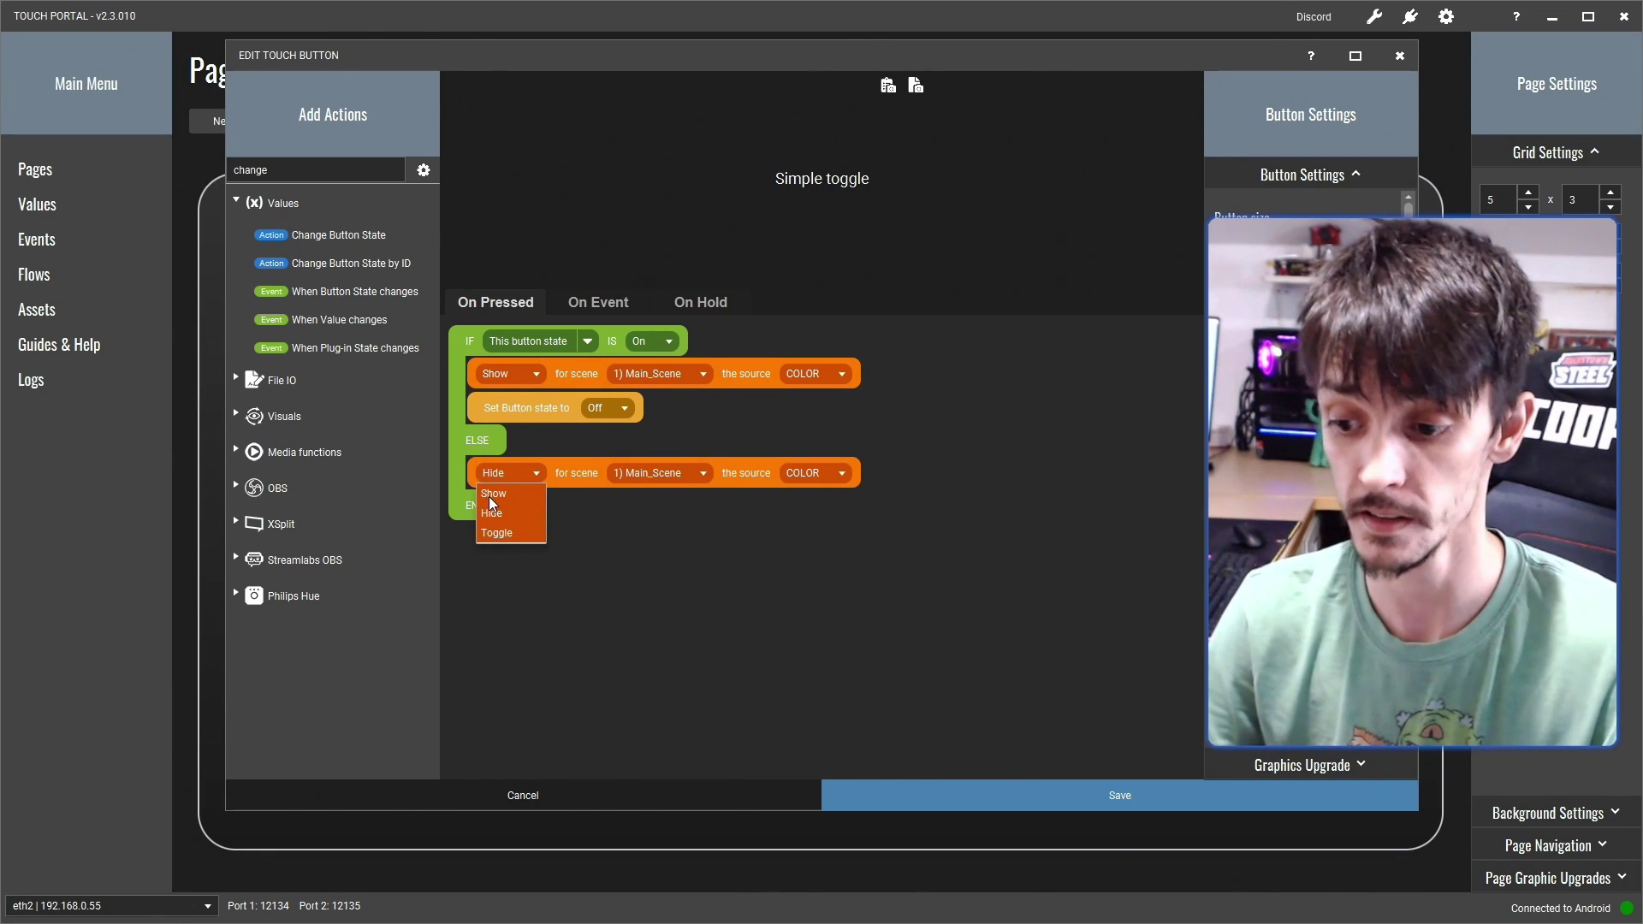
{"action": "left_click", "coordinate": [491, 496]}
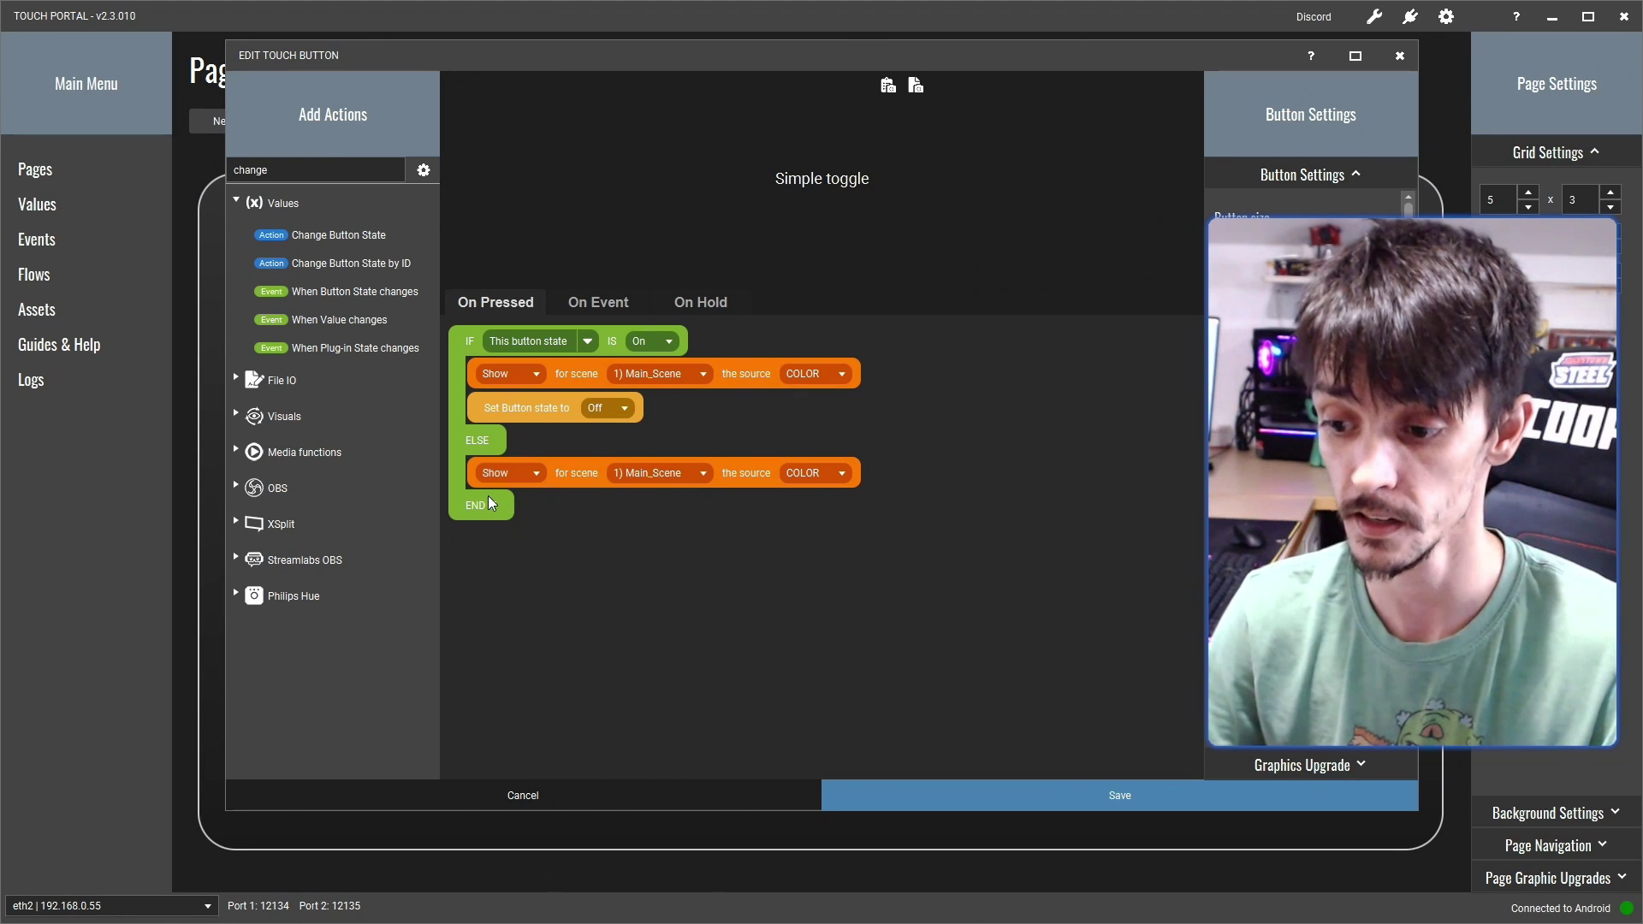
{"action": "right_click", "coordinate": [529, 409]}
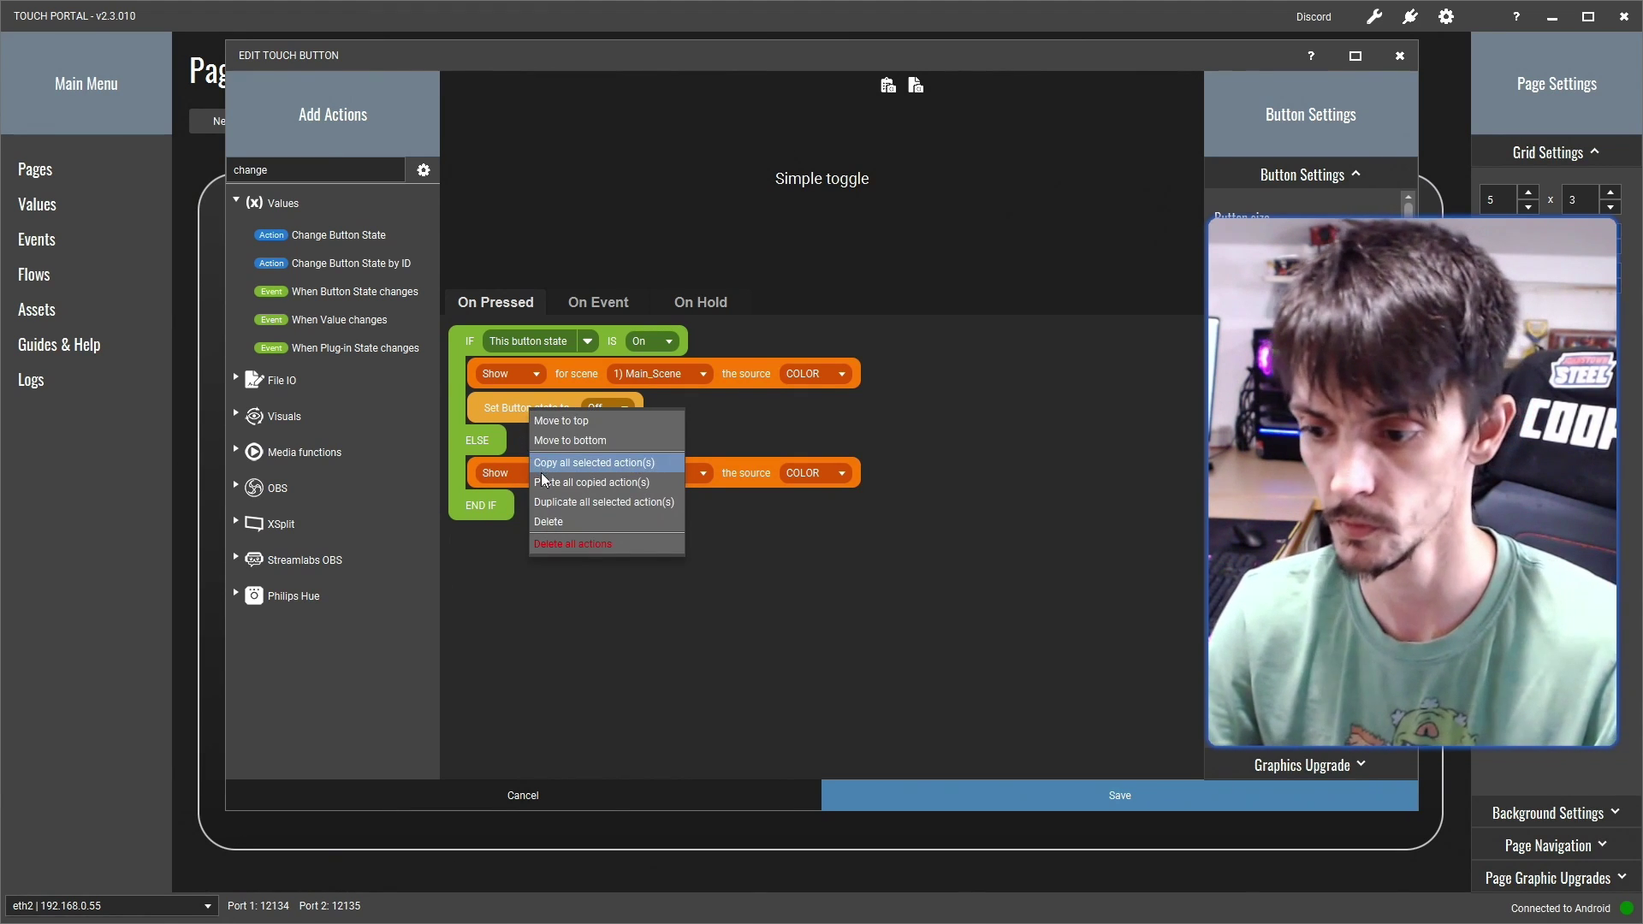
{"action": "left_click", "coordinate": [549, 464]}
{"action": "right_click", "coordinate": [543, 474]}
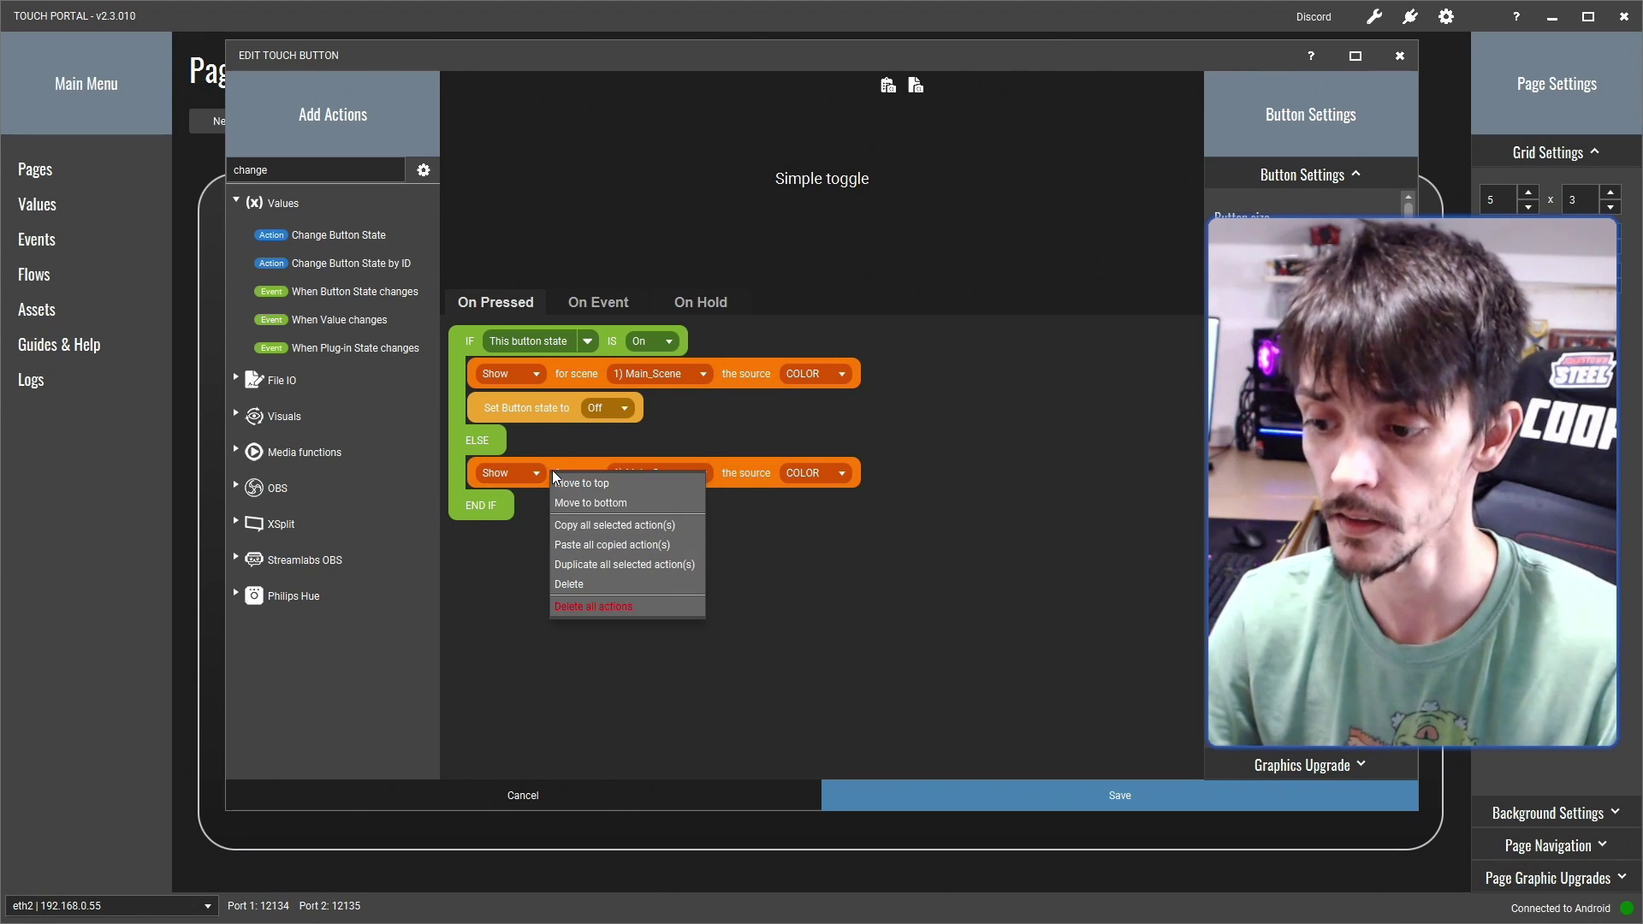
{"action": "left_click", "coordinate": [580, 546]}
{"action": "left_click", "coordinate": [609, 473]}
{"action": "left_click", "coordinate": [609, 505]}
Check the event actions against the pressed actions and save the Simple toggle button
{"action": "left_click", "coordinate": [603, 308]}
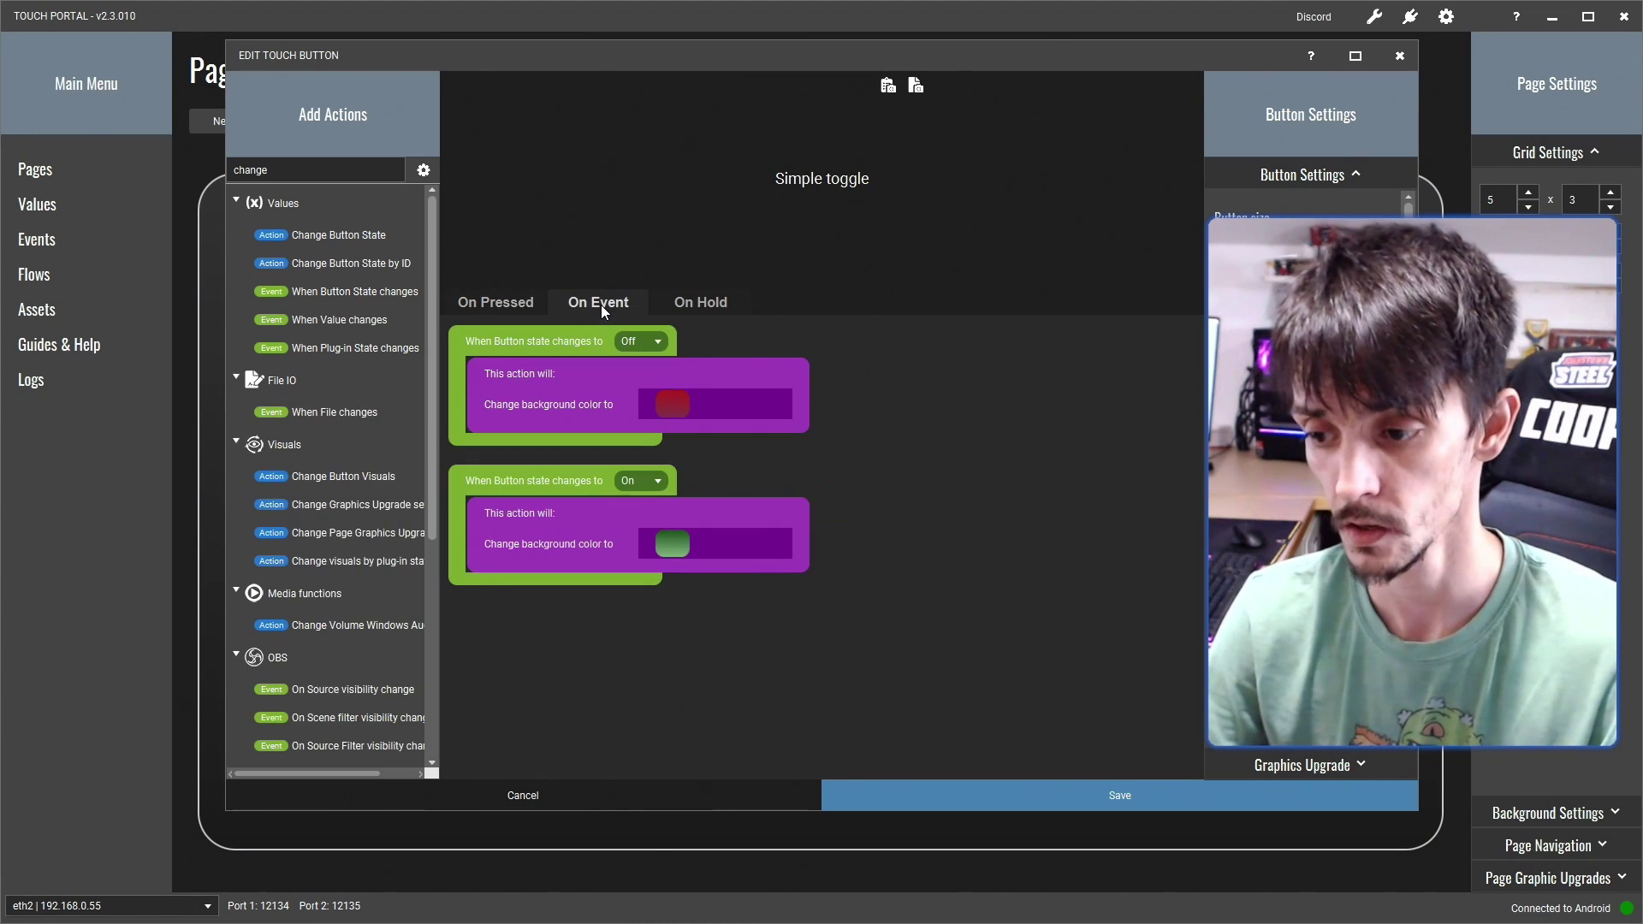
{"action": "left_click", "coordinate": [510, 306]}
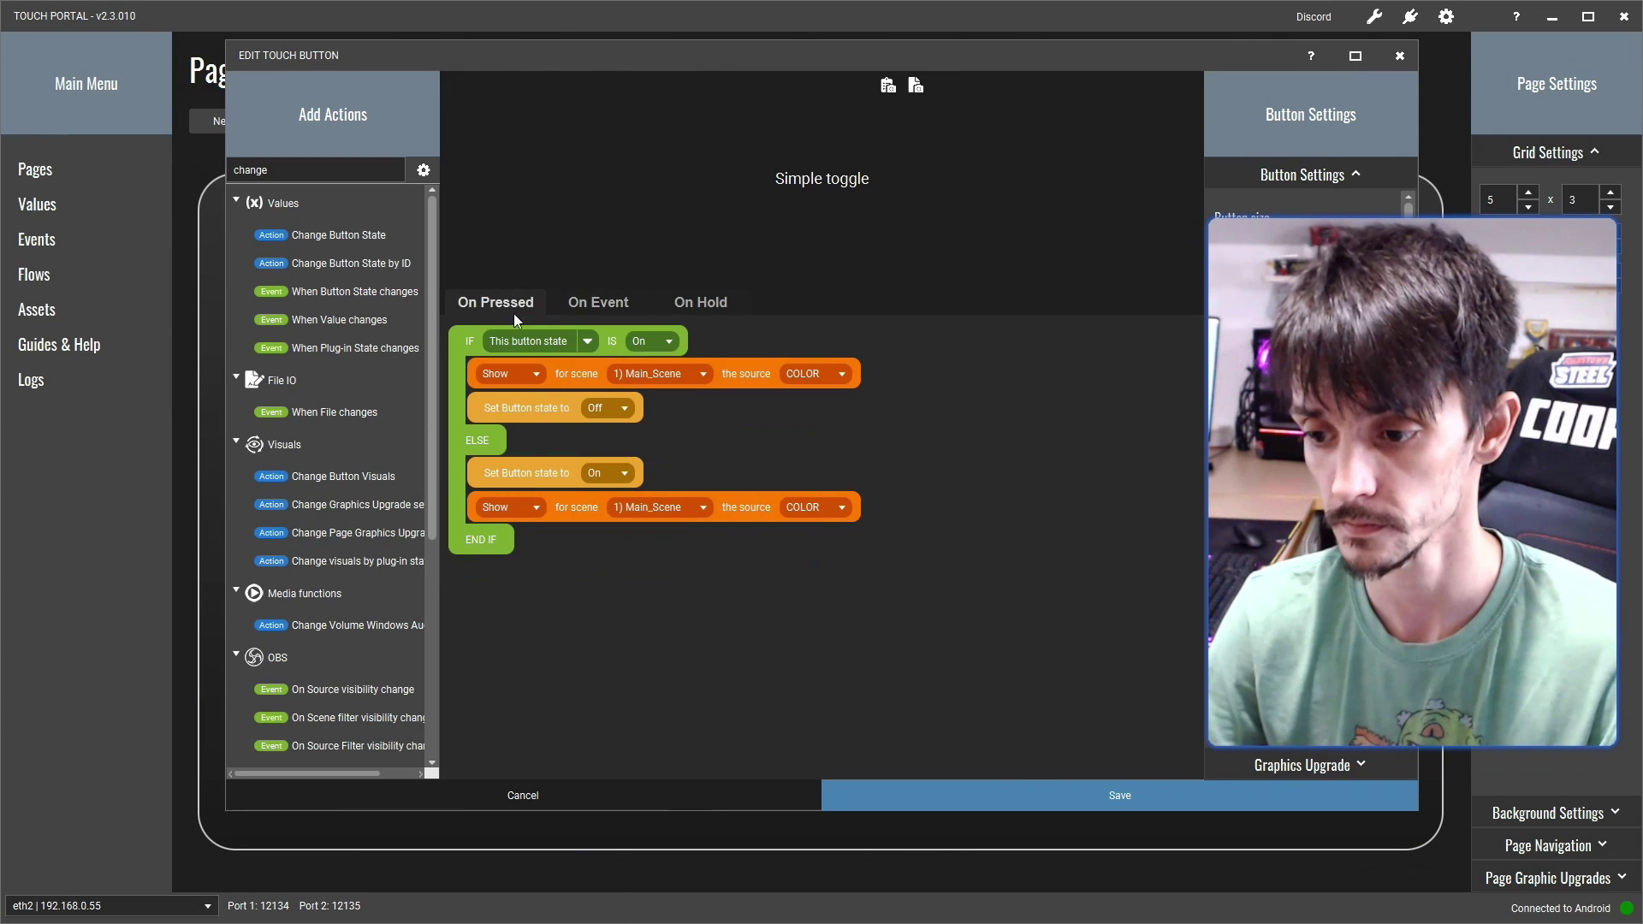
{"action": "left_click", "coordinate": [915, 789]}
Reopen the Simple toggle button and compare its pressed If/Else logic with its state change events
{"action": "double_click", "coordinate": [854, 516]}
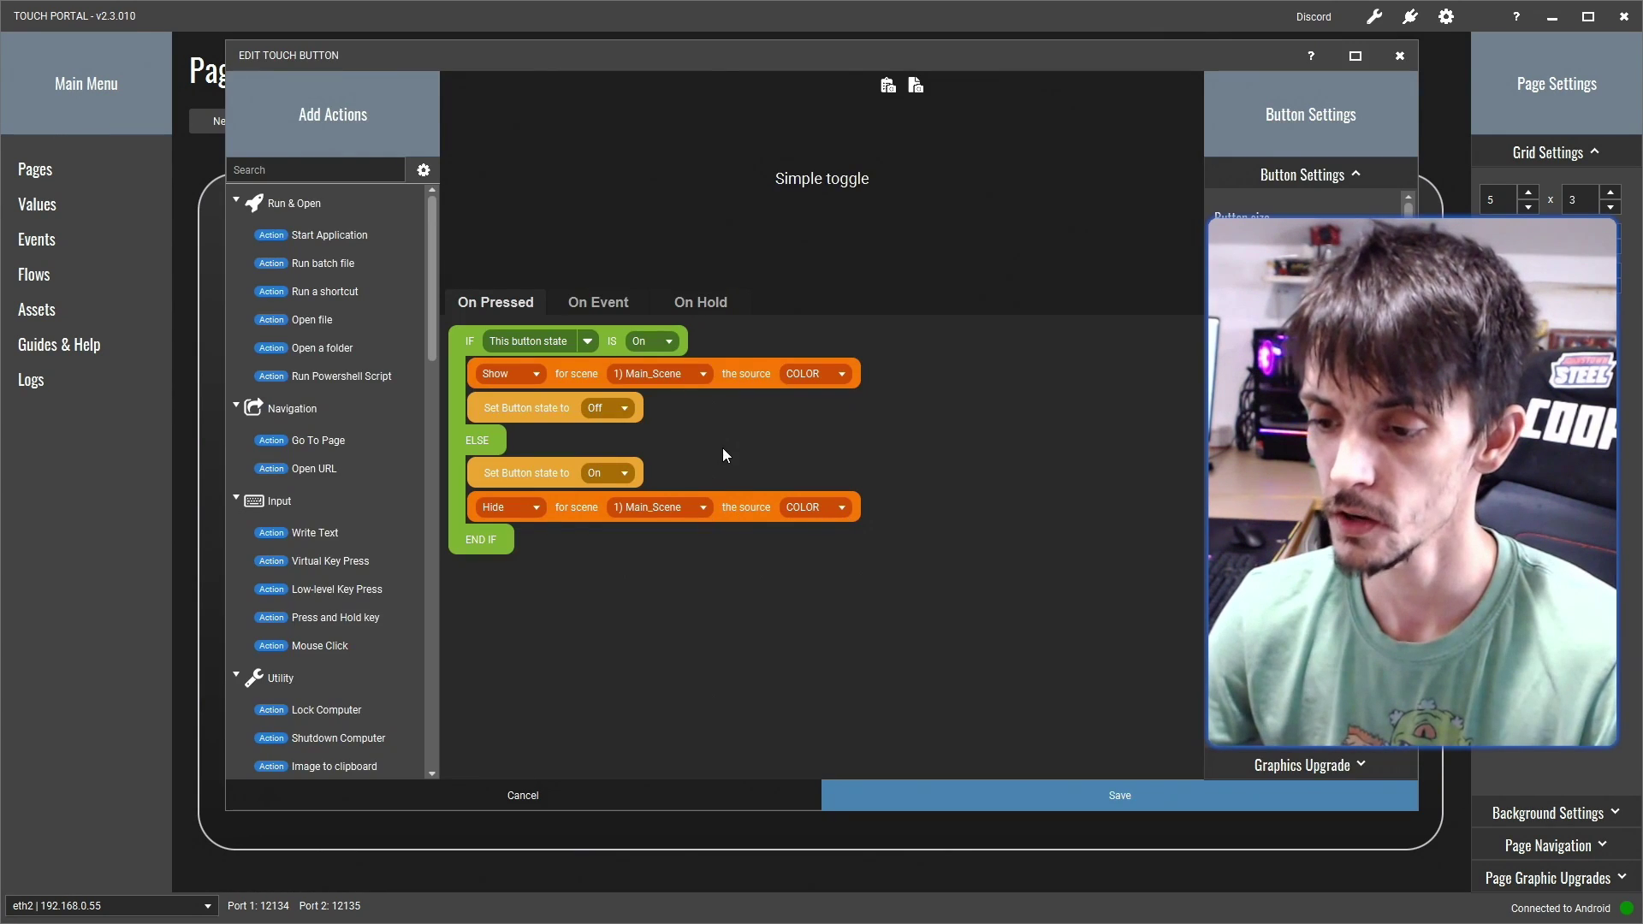
{"action": "left_click", "coordinate": [596, 305]}
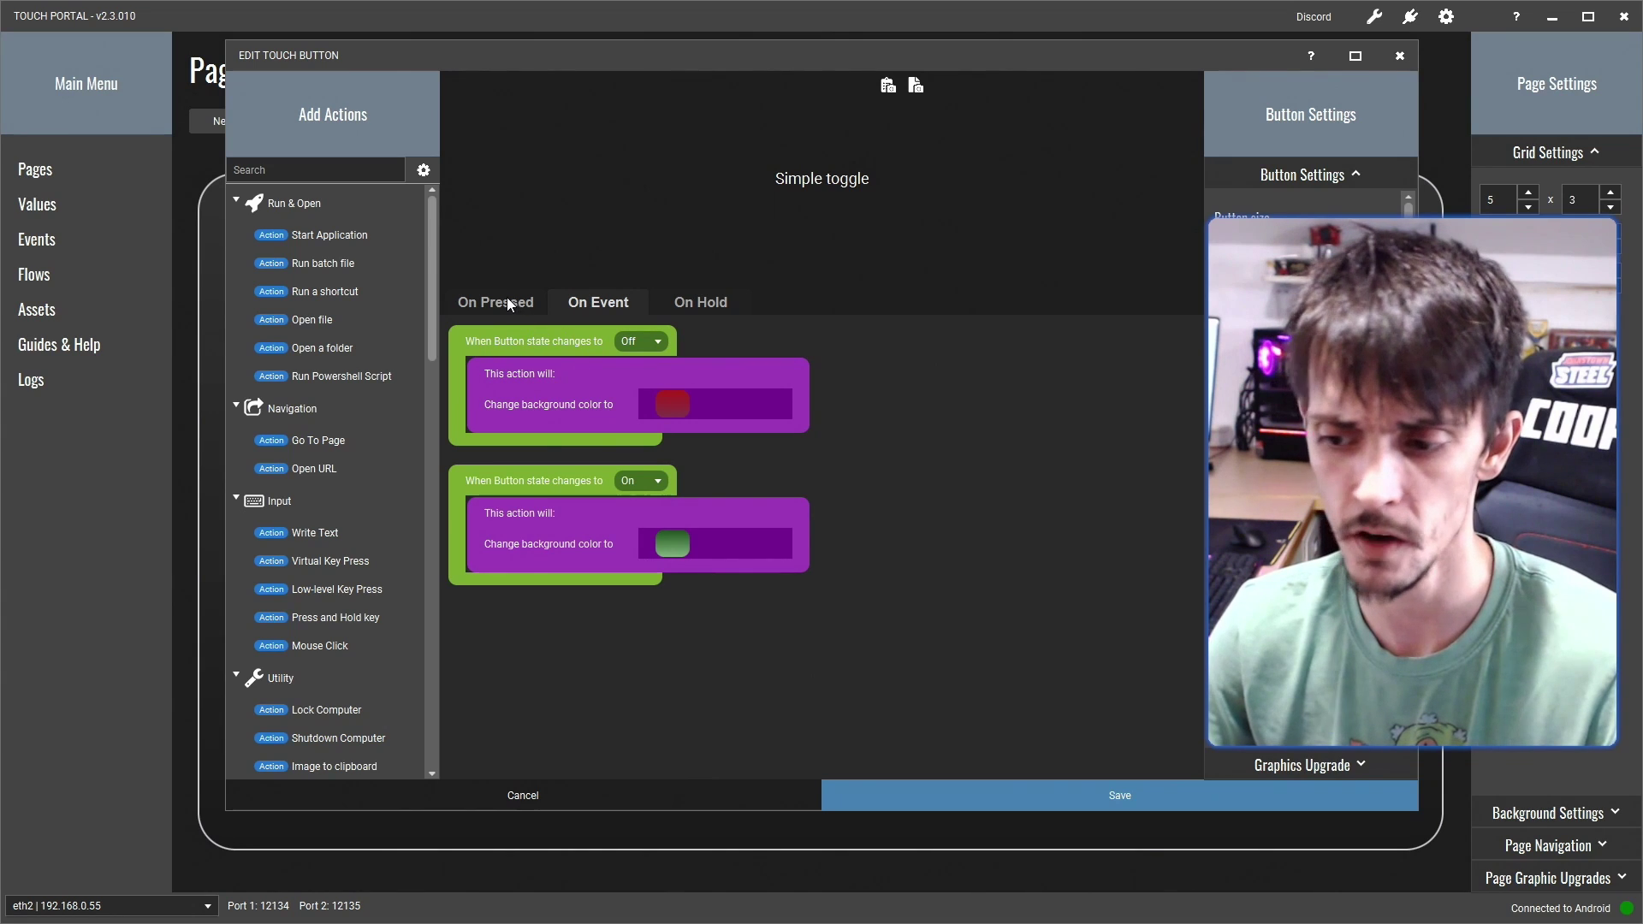
{"action": "left_click", "coordinate": [501, 303]}
{"action": "left_click", "coordinate": [595, 303]}
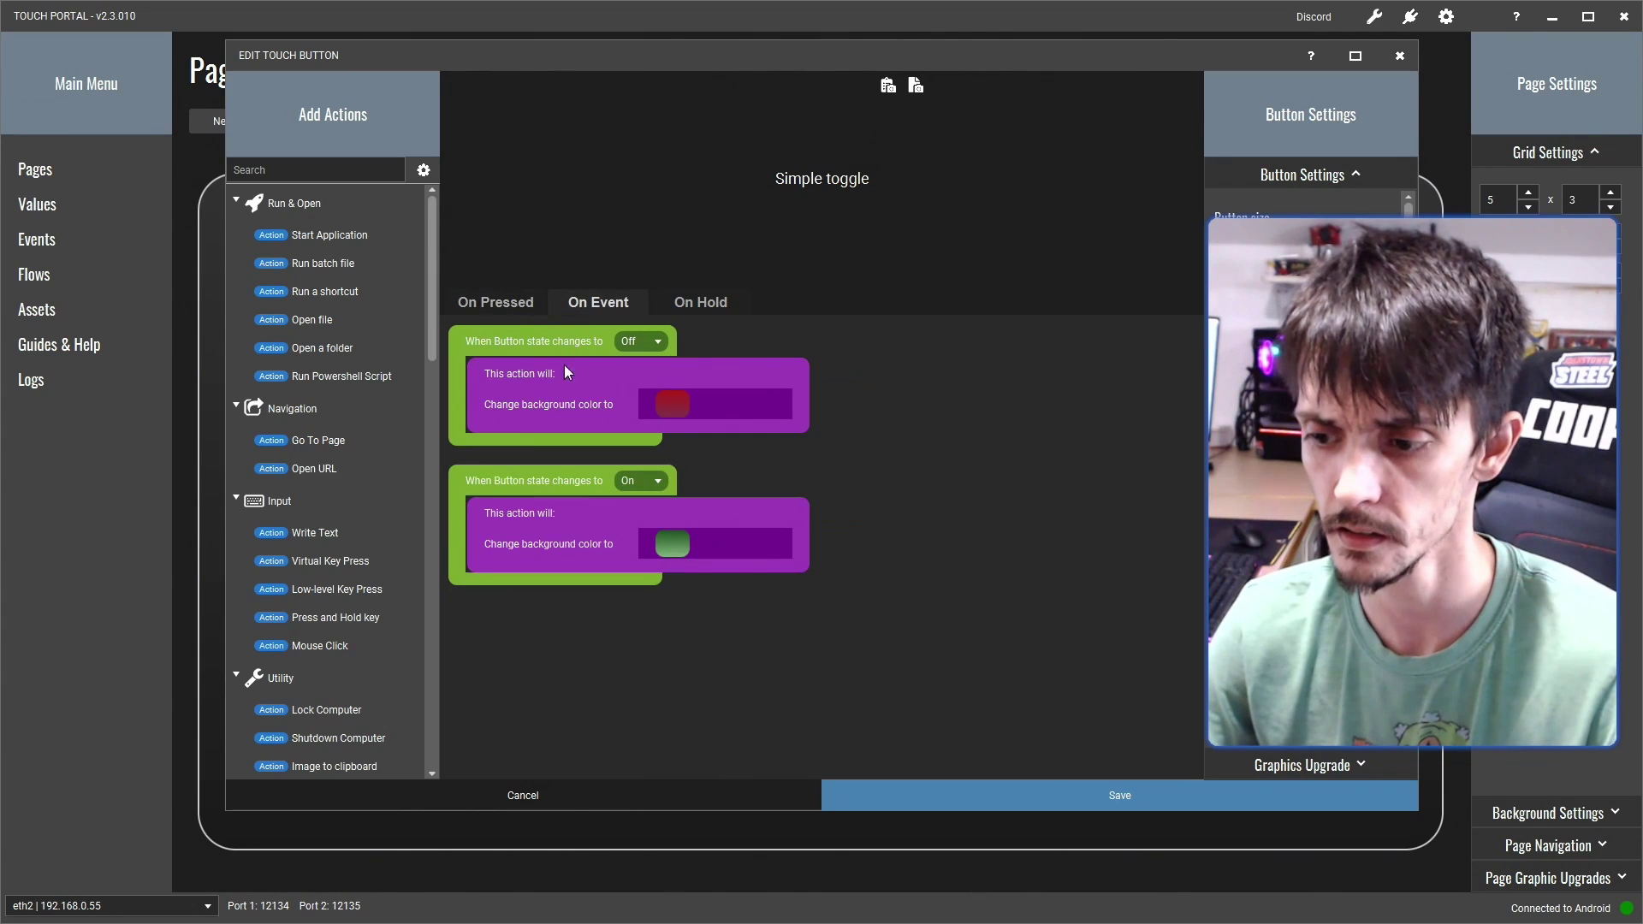
{"action": "left_click", "coordinate": [516, 300]}
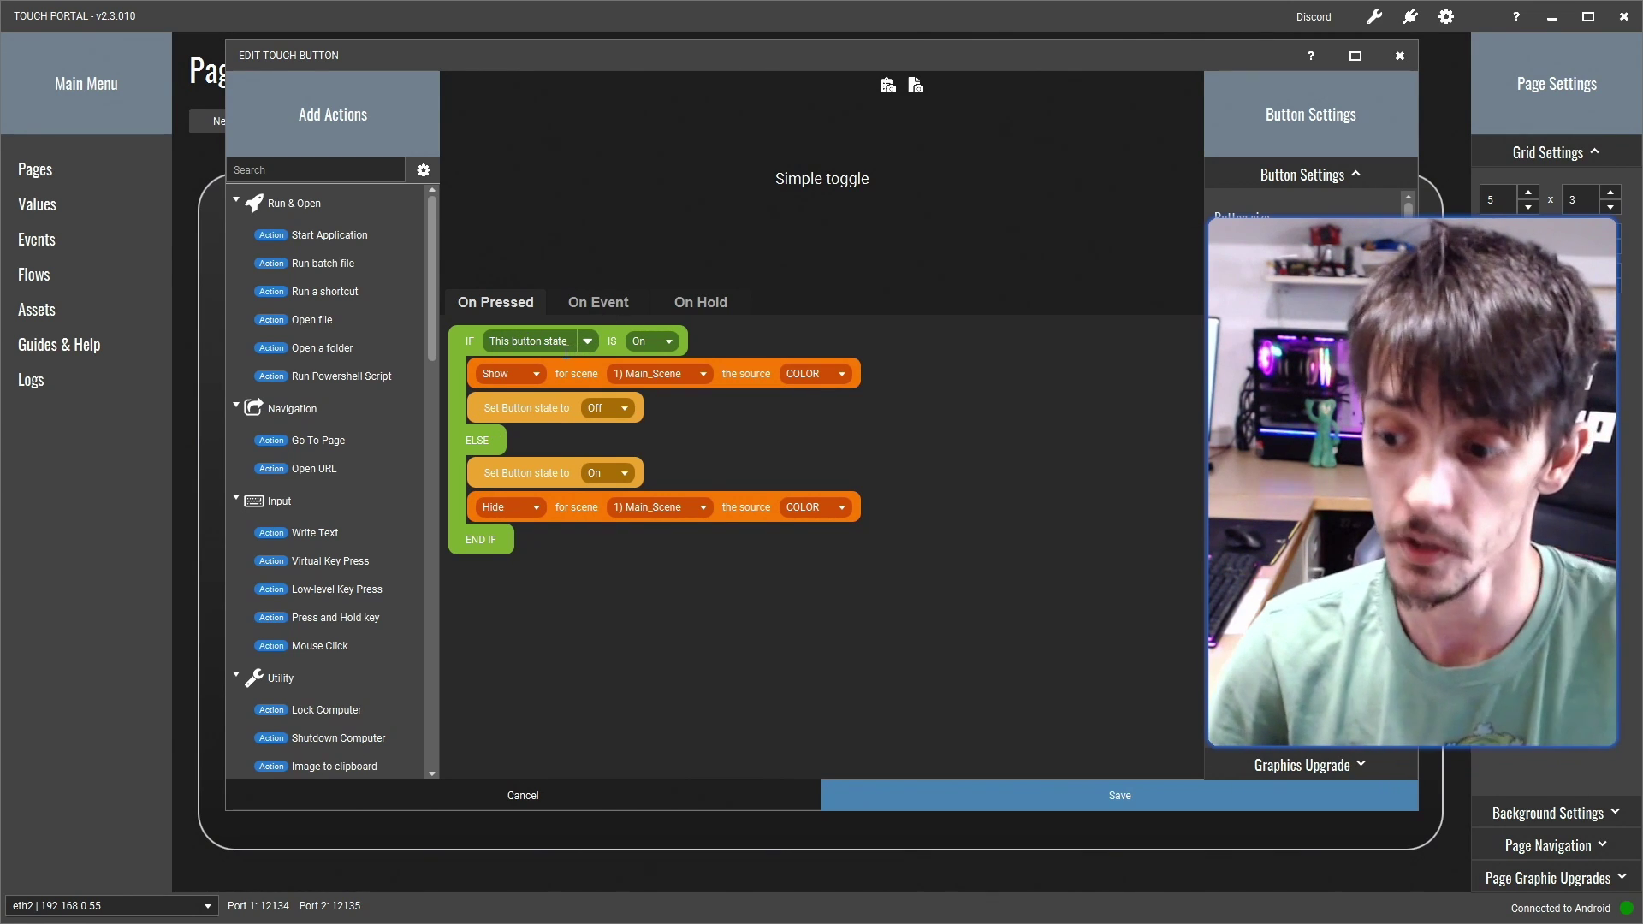
Copy the Show and Hide Source Visibility actions into the Off state event, and move the Show action into the On state event
{"action": "left_click", "coordinate": [572, 371]}
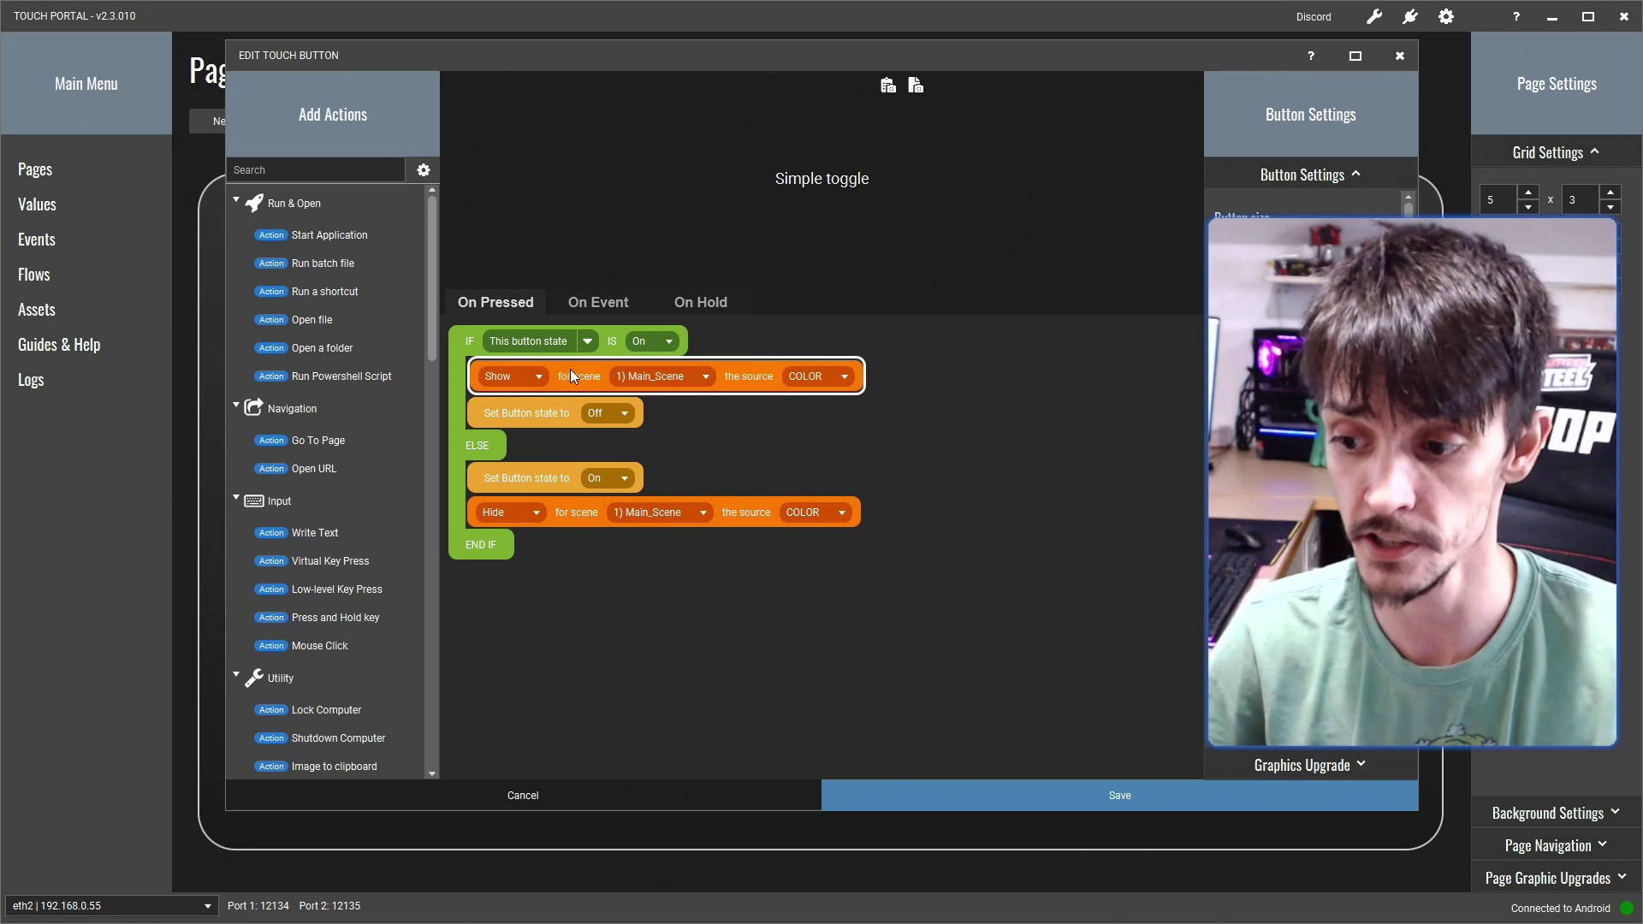
{"action": "left_click", "coordinate": [571, 511], "text": "ctrl"}
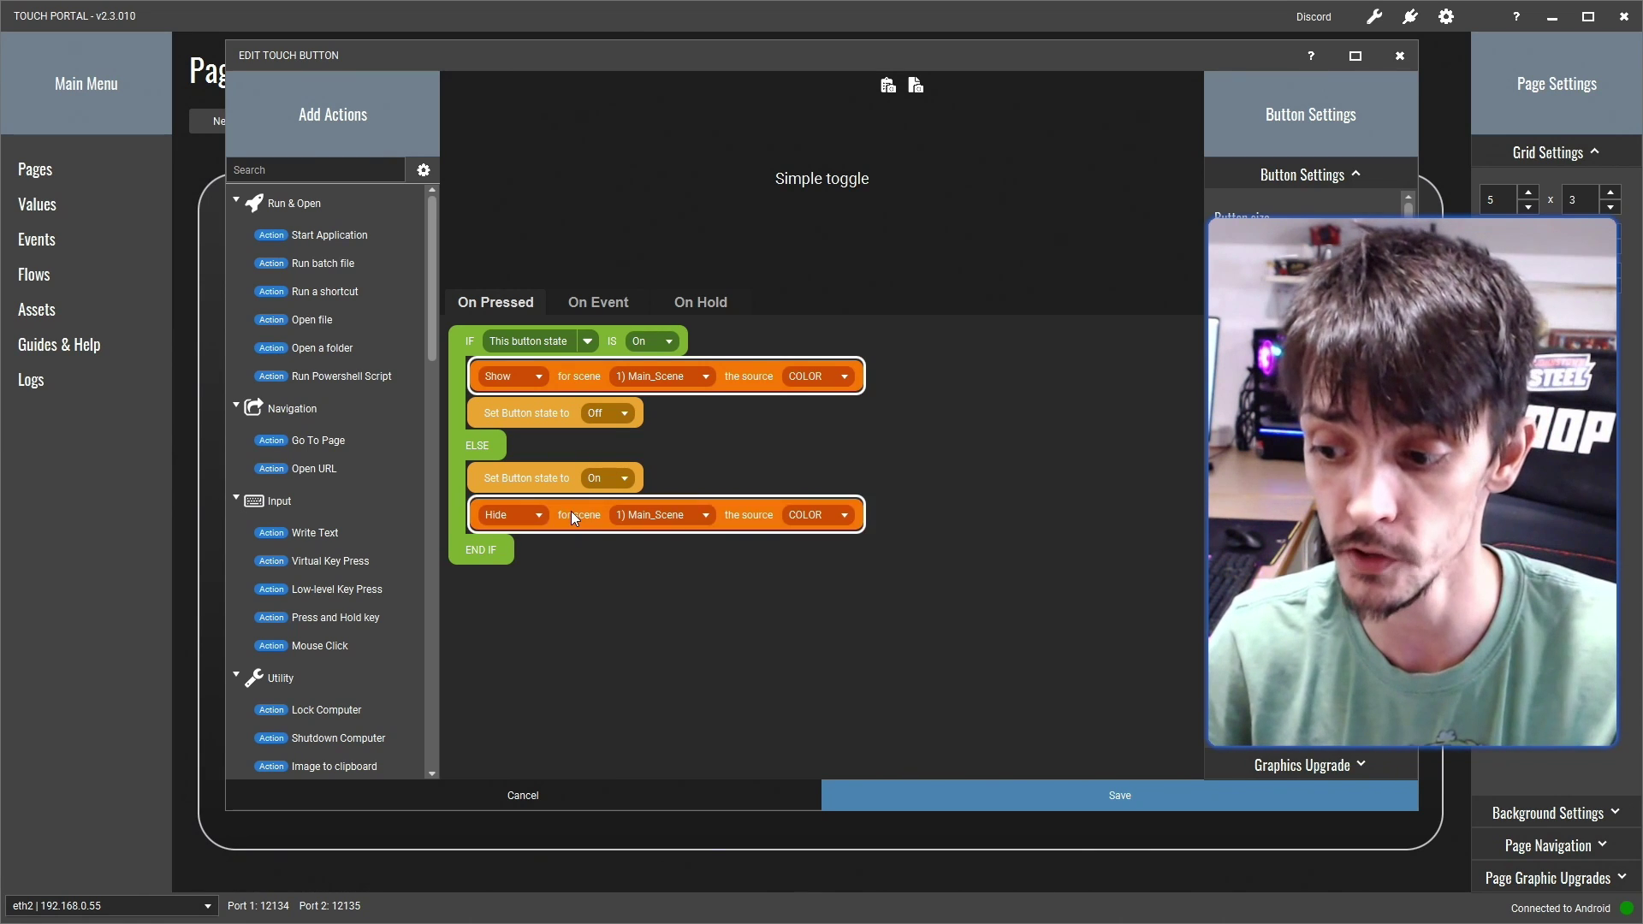
{"action": "left_click", "coordinate": [597, 341]}
{"action": "left_click", "coordinate": [604, 301]}
{"action": "right_click", "coordinate": [551, 385]}
{"action": "left_click", "coordinate": [565, 446]}
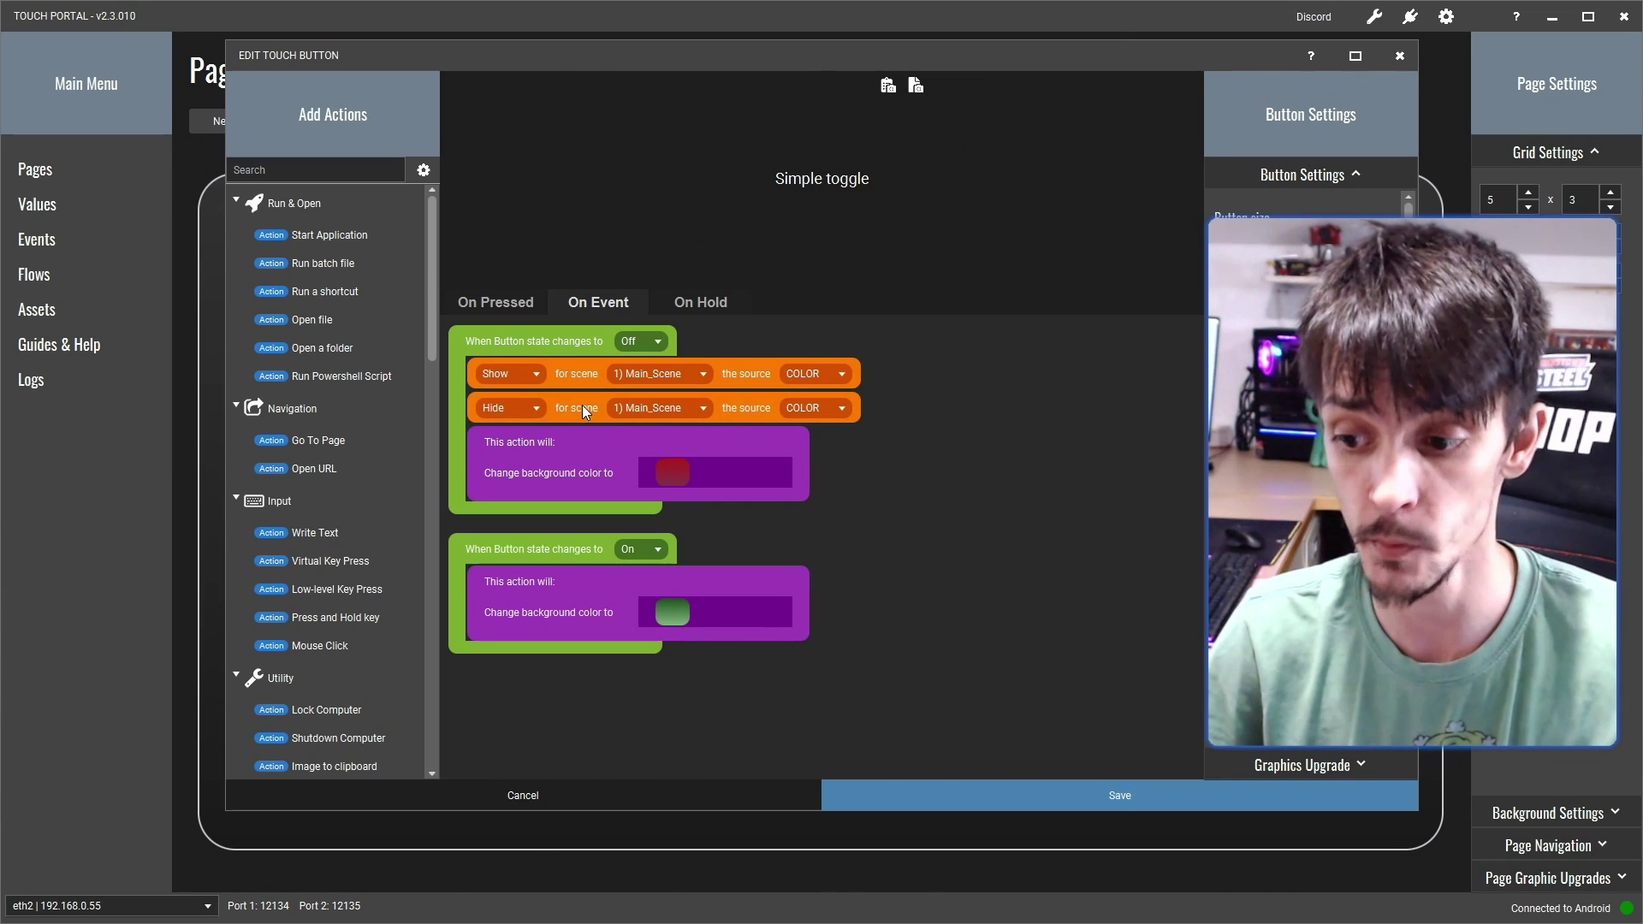
{"action": "left_click_drag", "start_coordinate": [578, 375], "coordinate": [575, 552]}
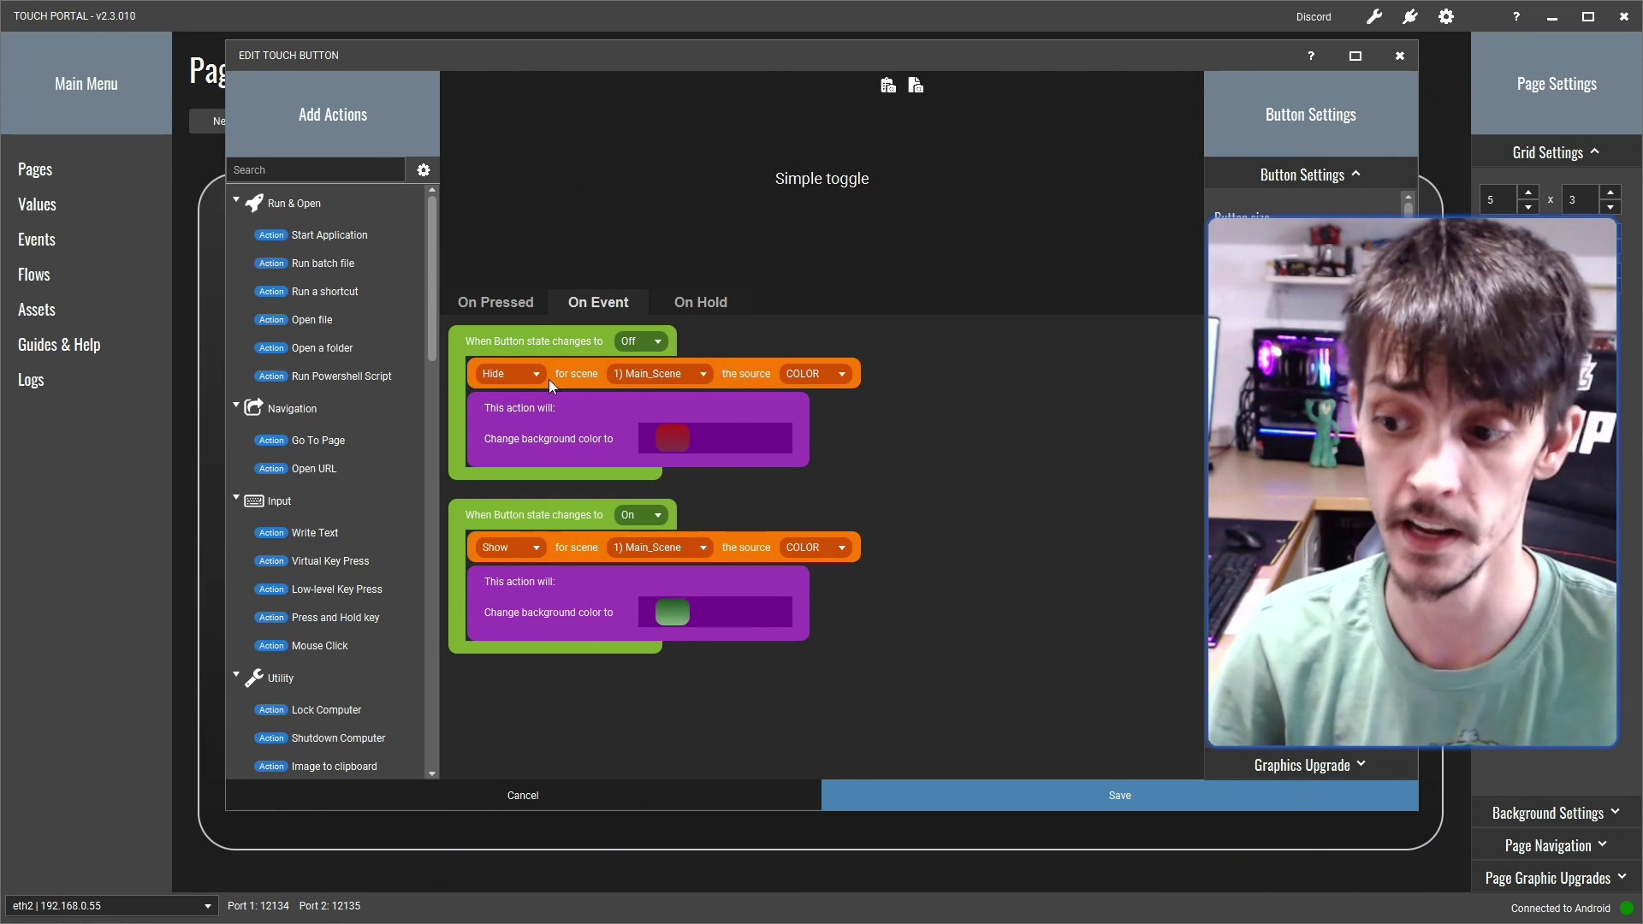
Delete both Source Visibility actions from the If/Else block of the pressed actions
{"action": "left_click", "coordinate": [512, 308]}
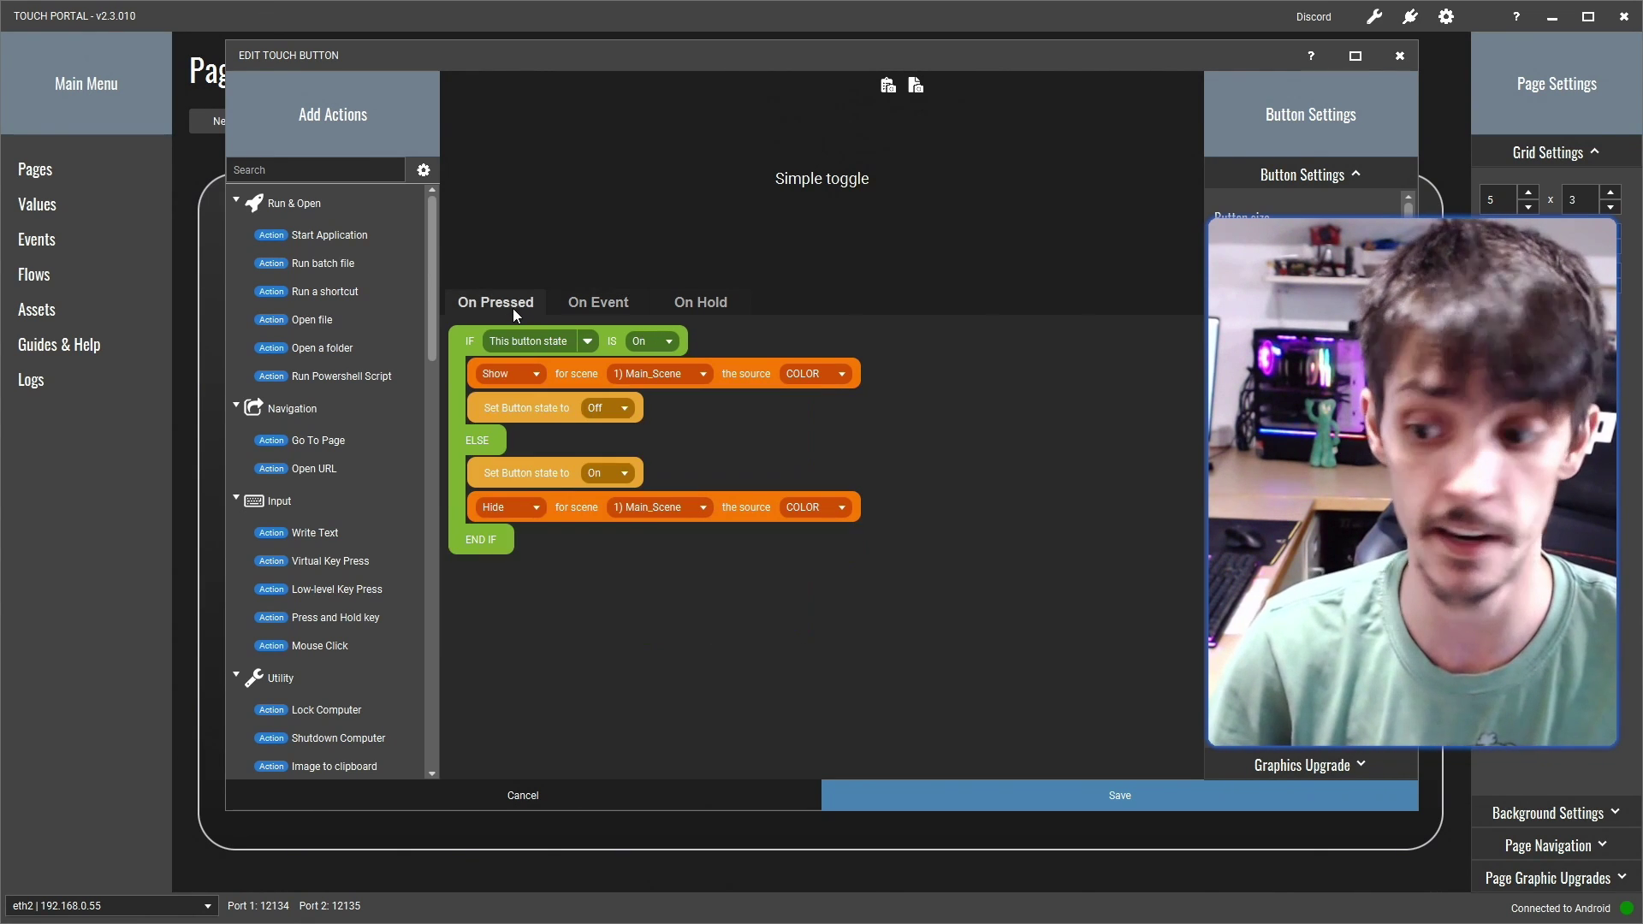
{"action": "left_click", "coordinate": [571, 371]}
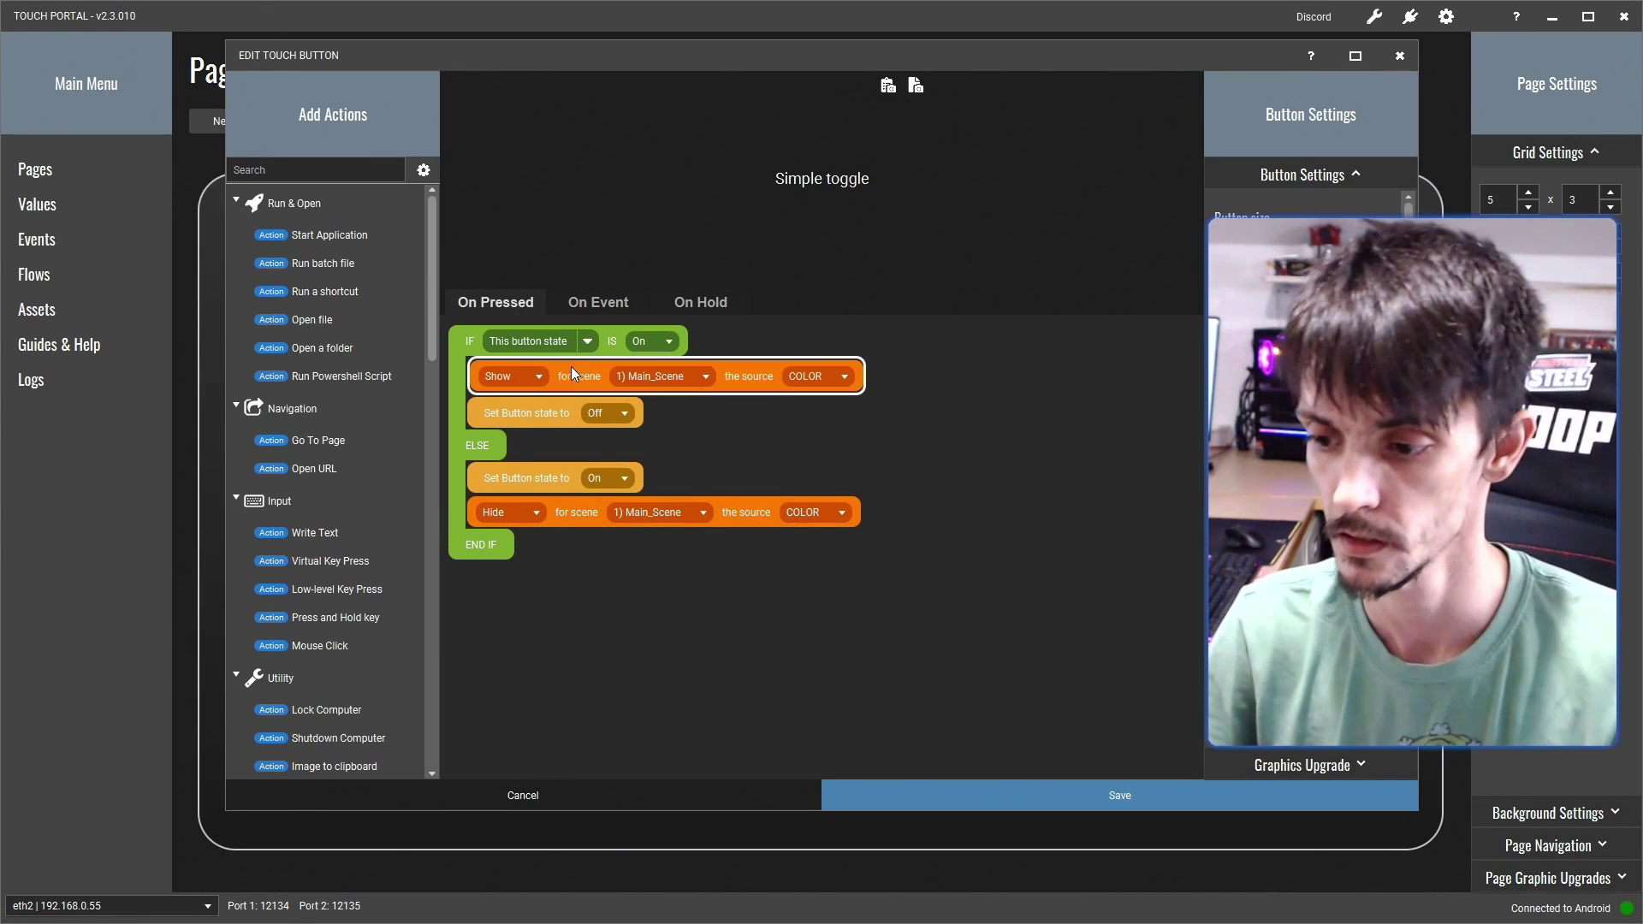
{"action": "left_click", "coordinate": [567, 508], "text": "ctrl"}
{"action": "key", "text": "Delete"}
{"action": "key", "text": "Return"}
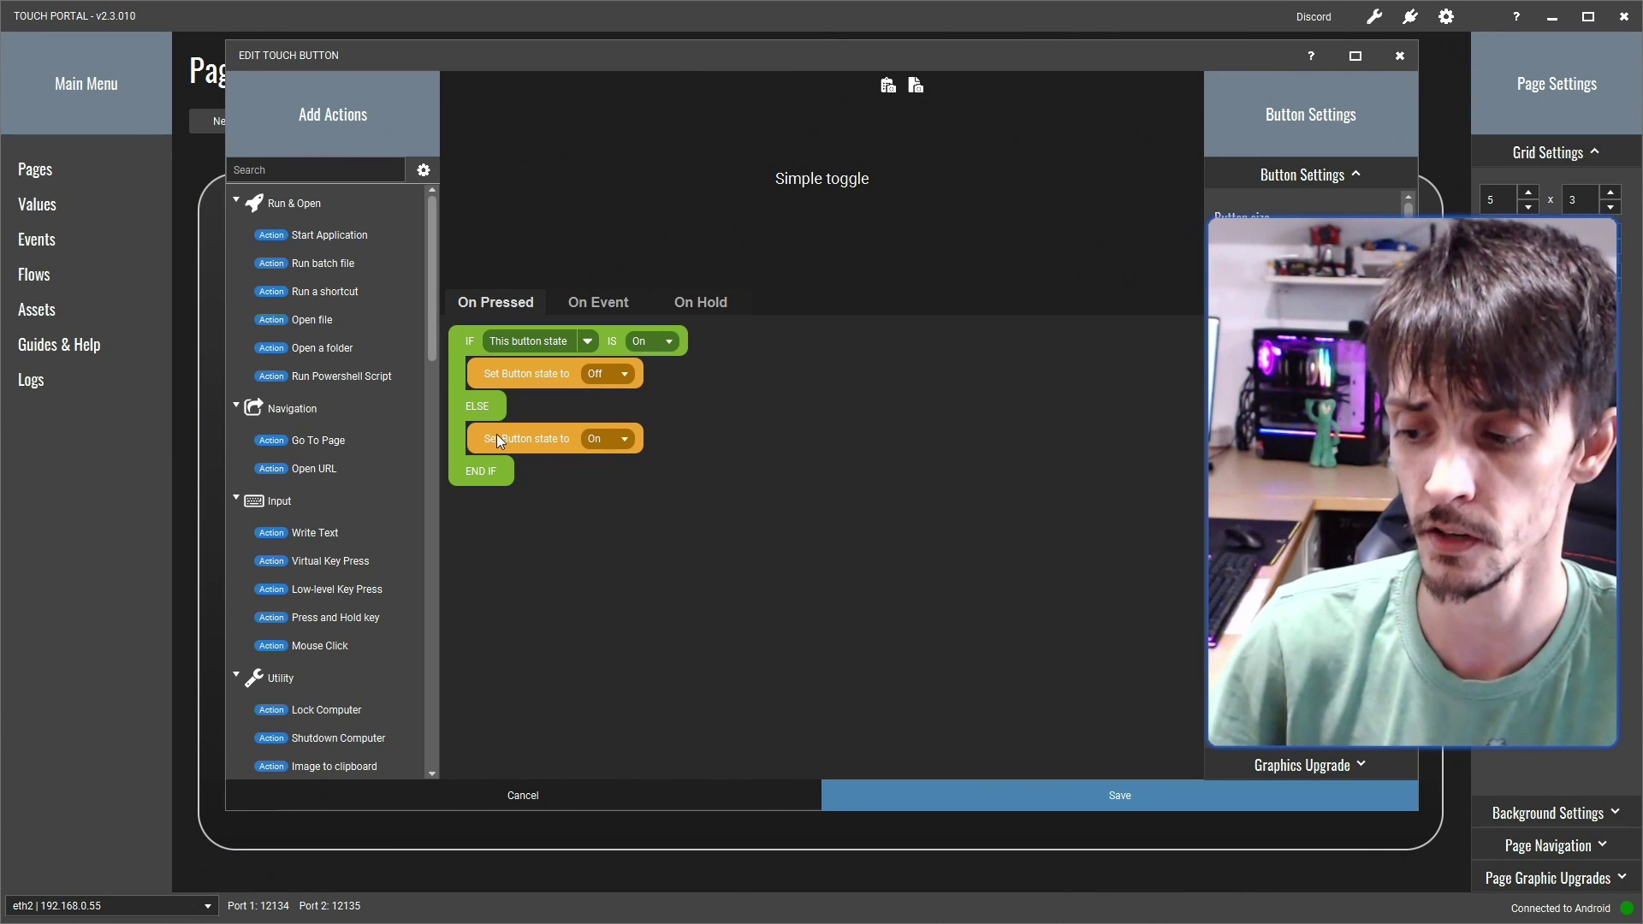
Save the Simple toggle button after checking its events, and minimize Touch Portal to bring OBS into view
{"action": "left_click", "coordinate": [597, 304]}
{"action": "left_click", "coordinate": [467, 308]}
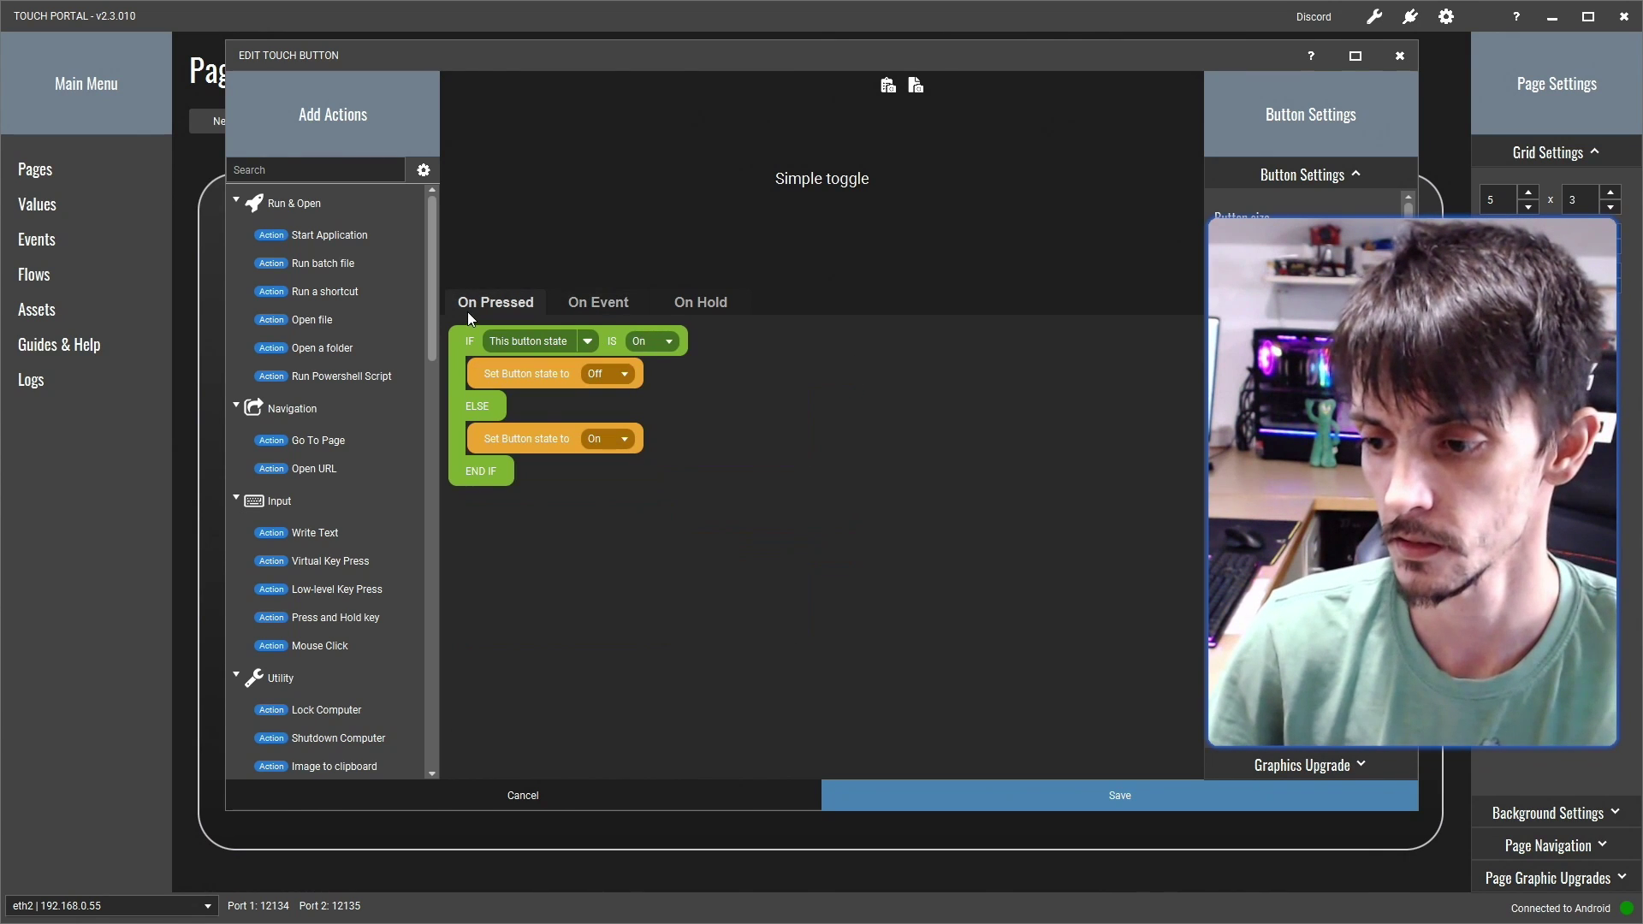
{"action": "left_click", "coordinate": [937, 791]}
{"action": "left_click", "coordinate": [1553, 16]}
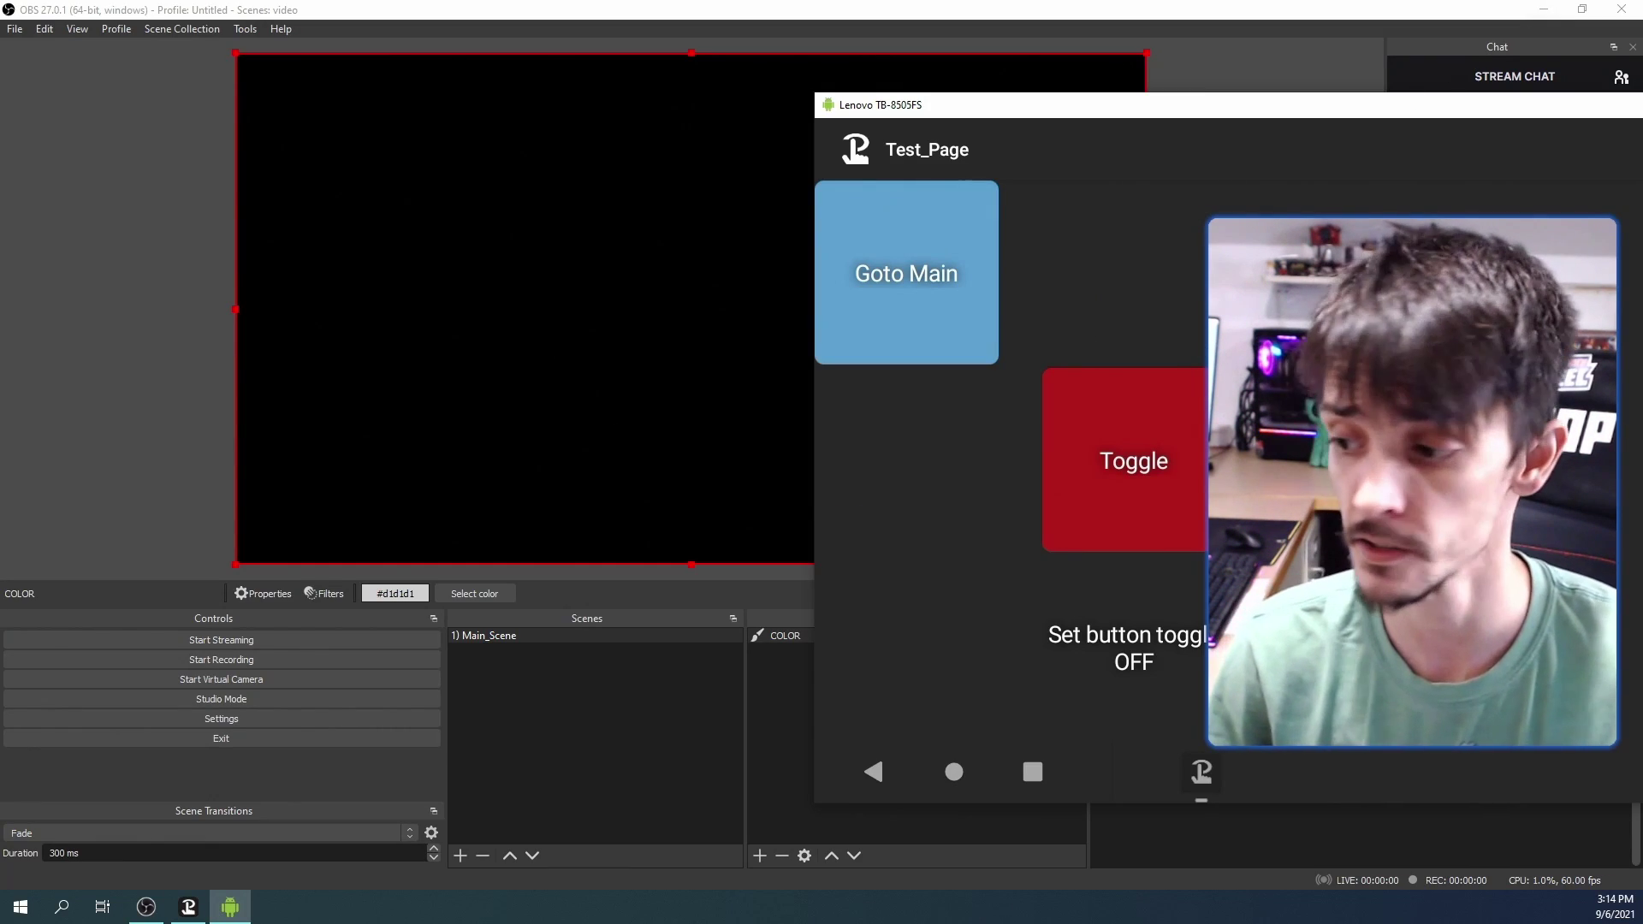